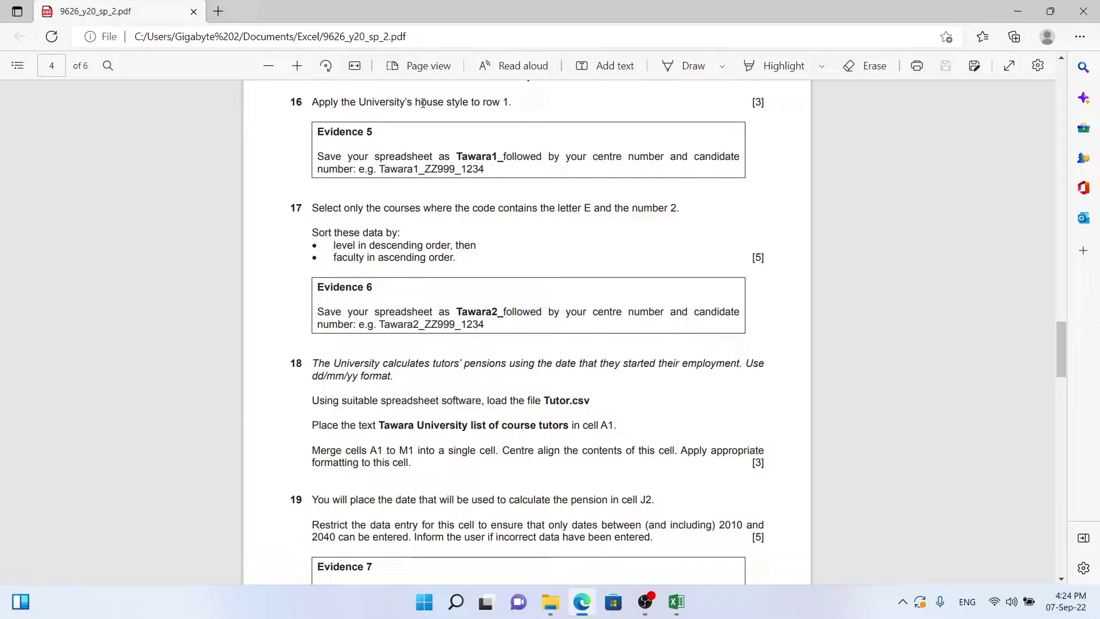
Scroll through exam questions 12–16 in the PDF, then switch to the Course.xlsx workbook.
scroll(422, 102, up, 7)
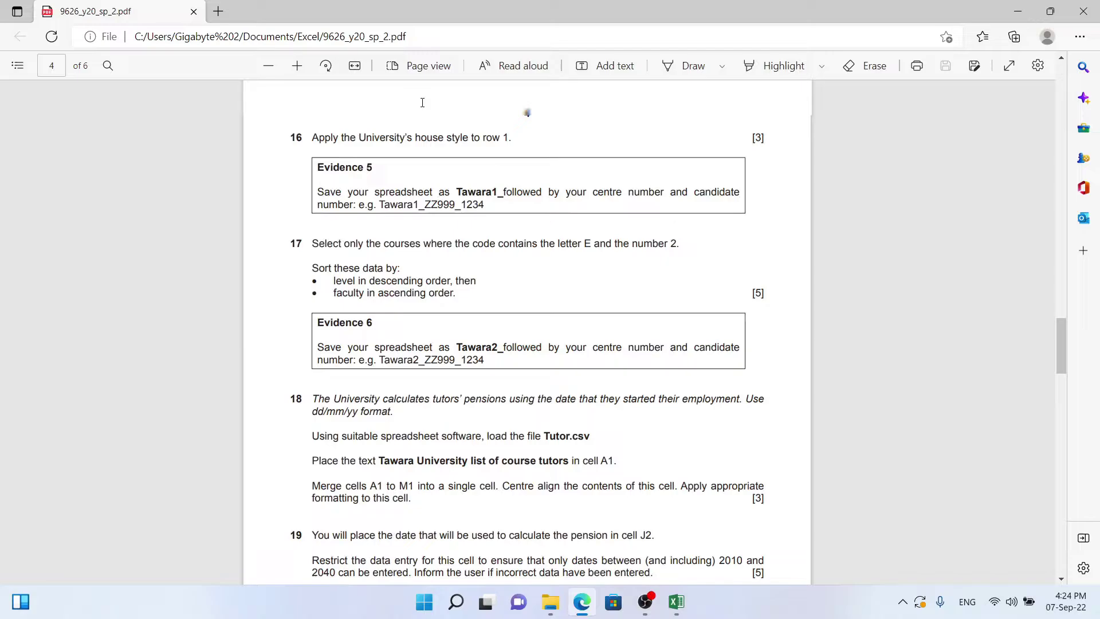
scroll(423, 103, up, 2)
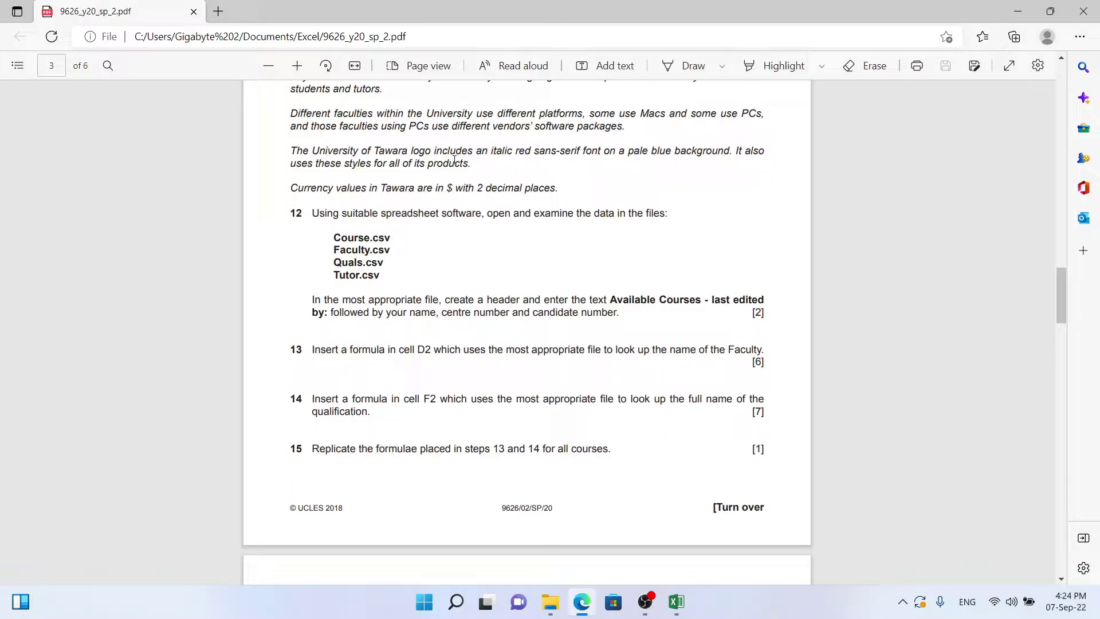
scroll(455, 165, up, 1)
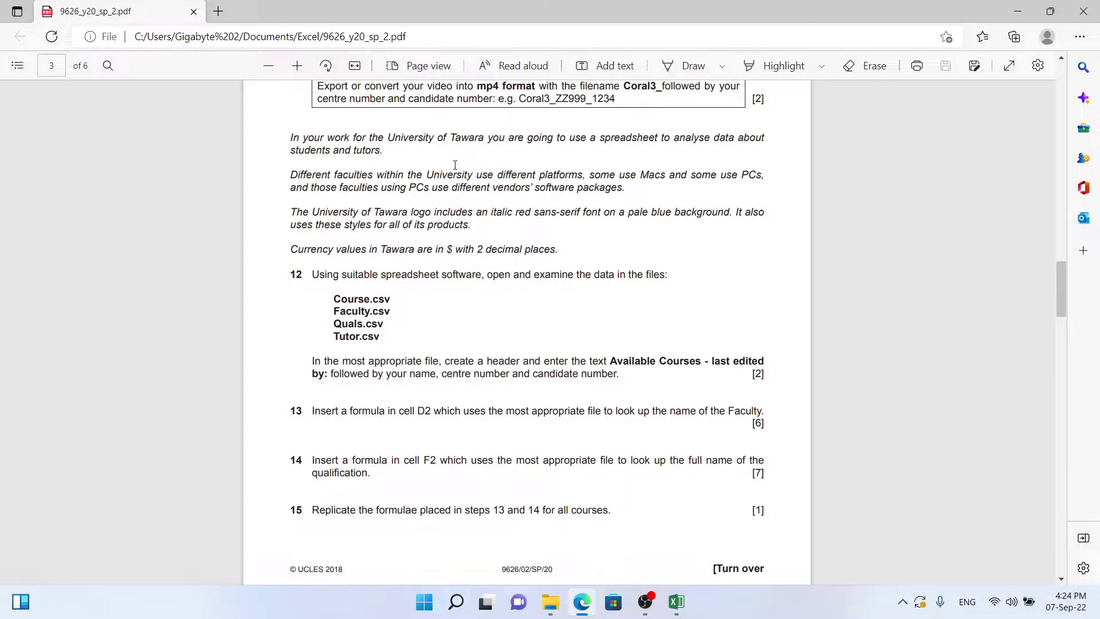
scroll(455, 165, down, 1)
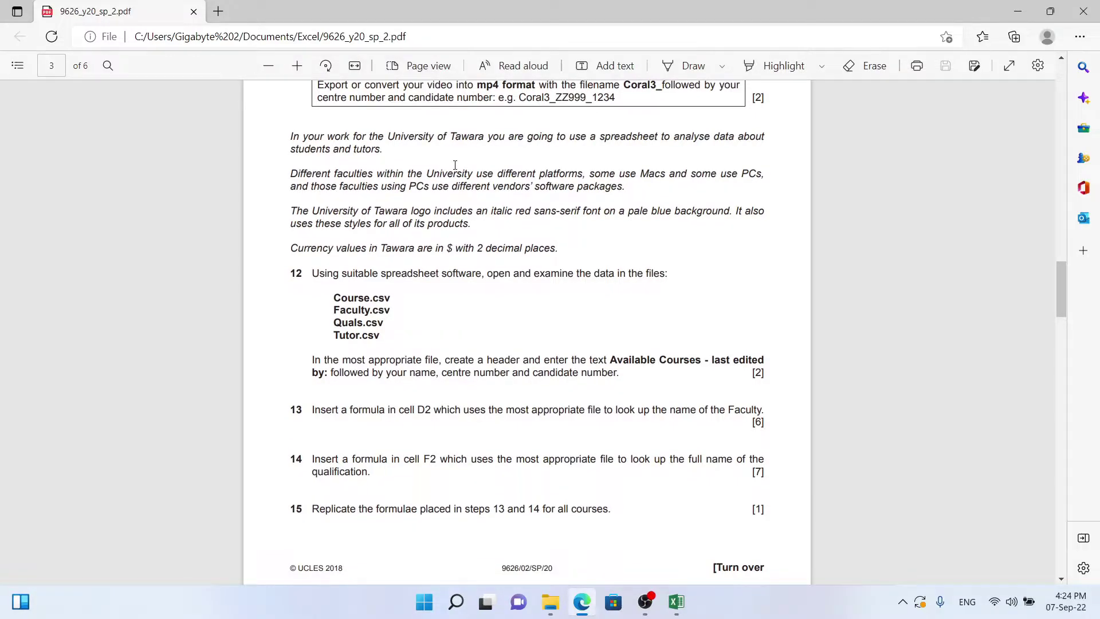
key(alt+Tab)
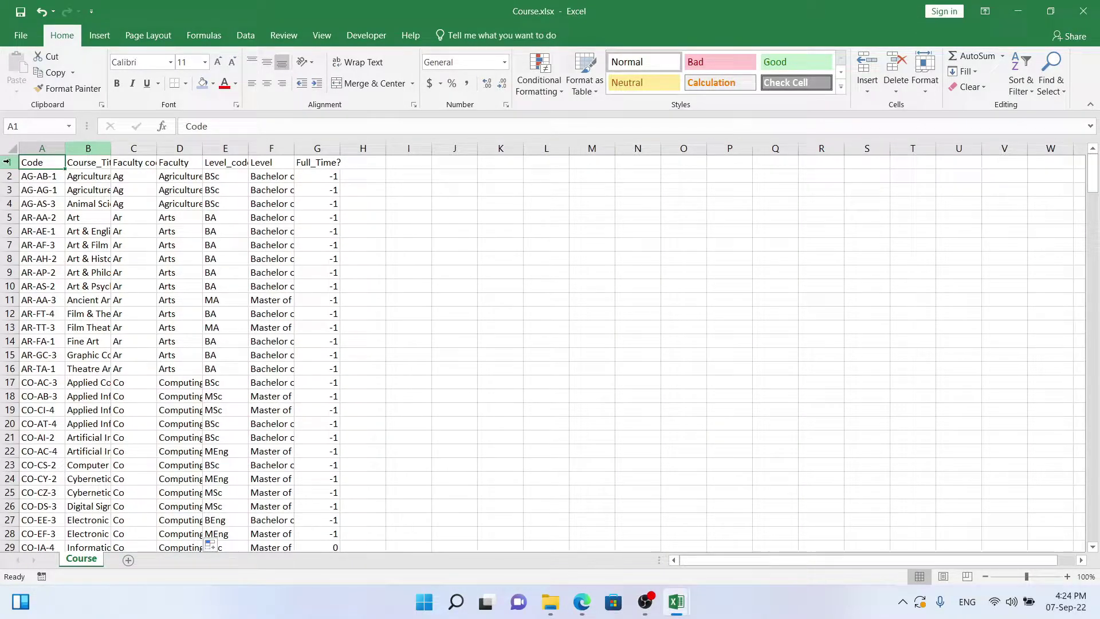
Give the row 1 headings red text, a light blue fill and the Arial font.
click(10, 165)
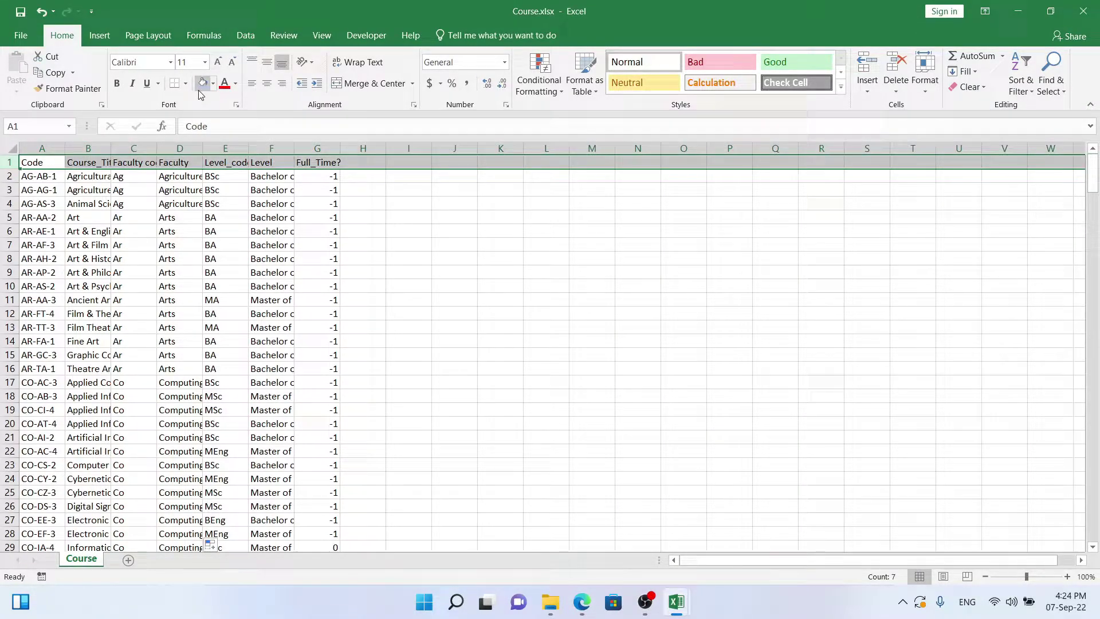
click(236, 84)
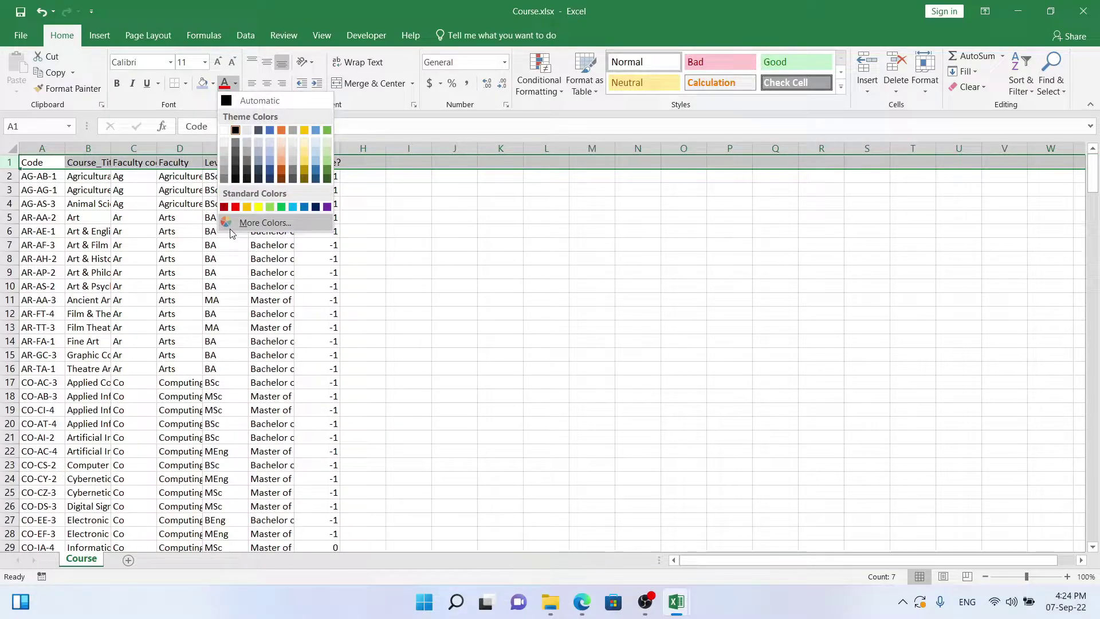
click(236, 206)
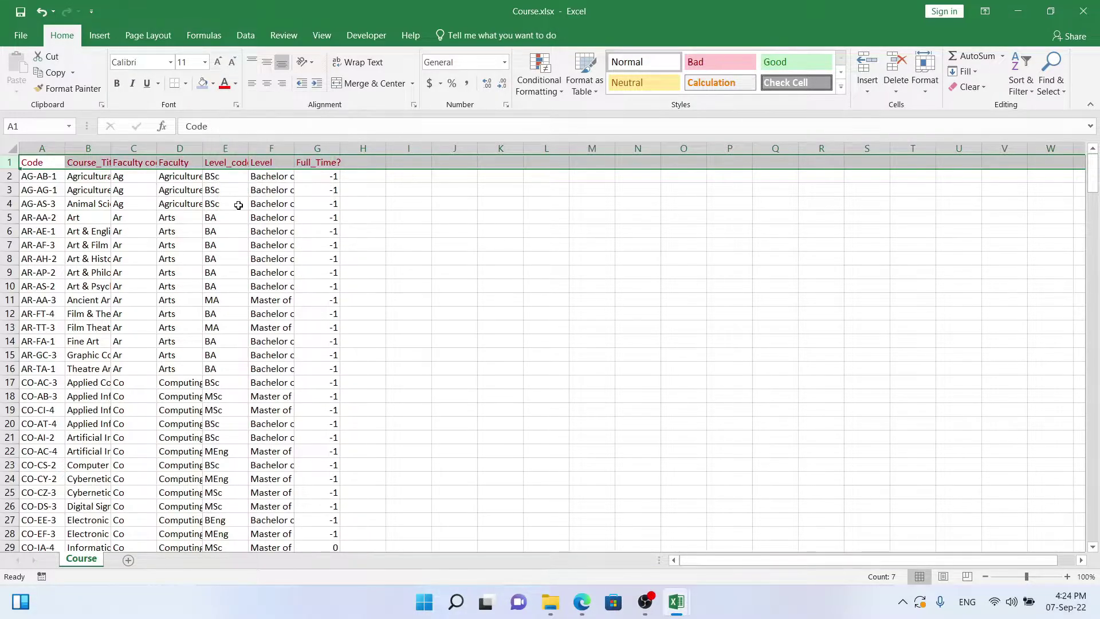
click(213, 83)
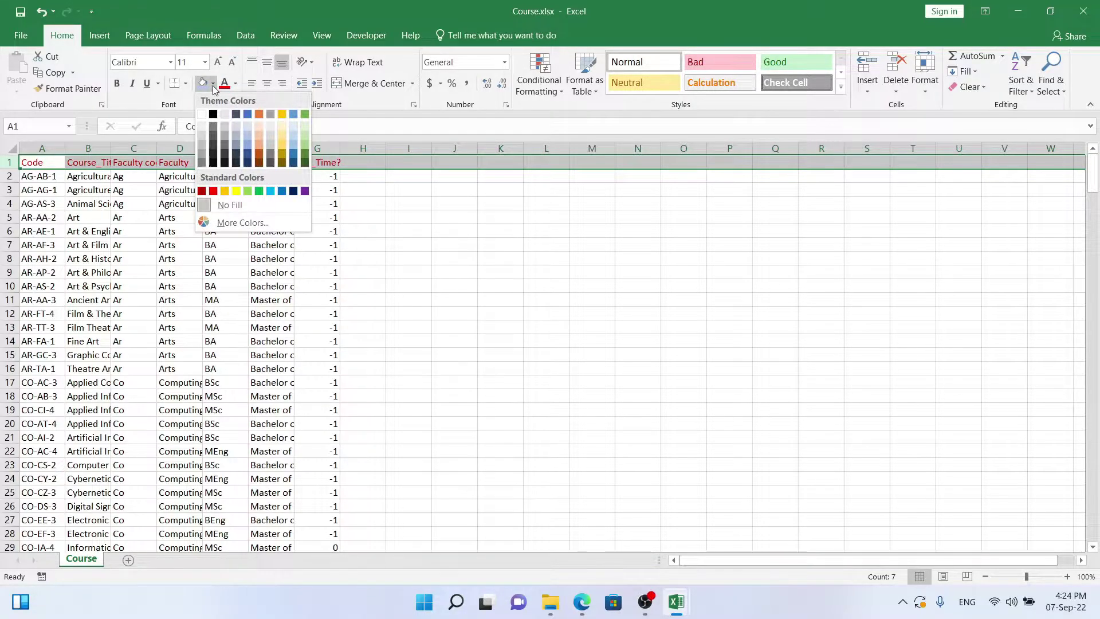
click(250, 134)
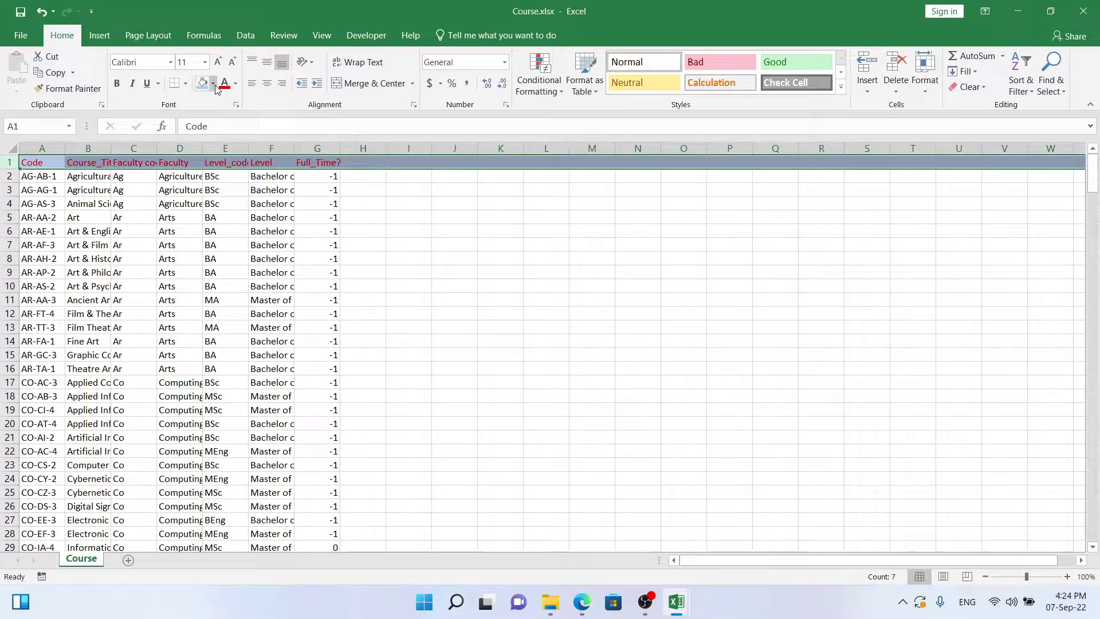
click(172, 61)
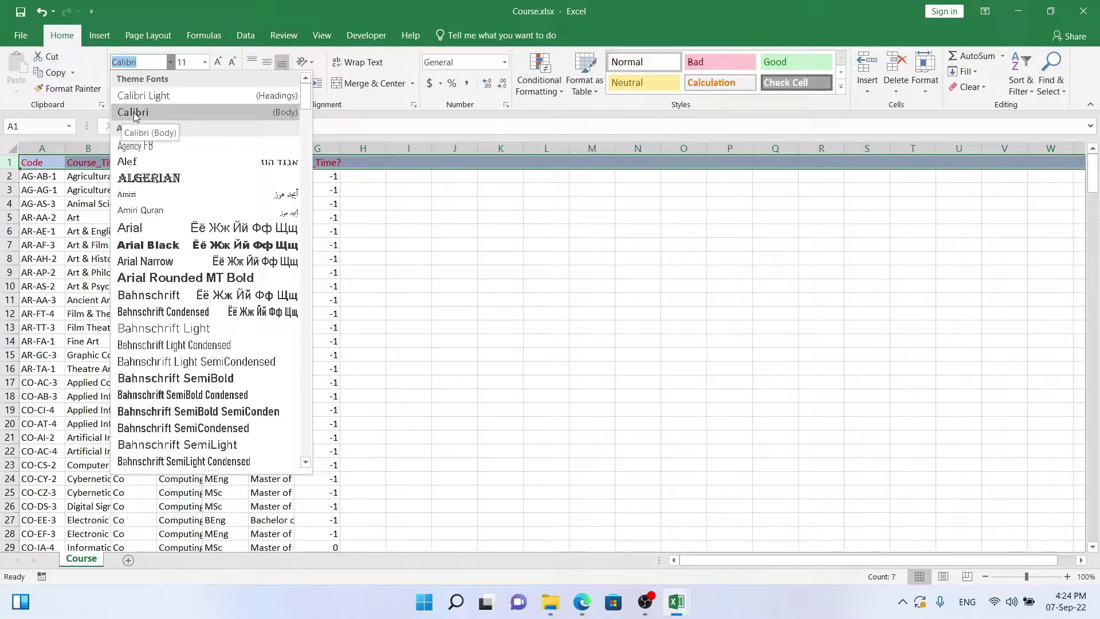
click(139, 235)
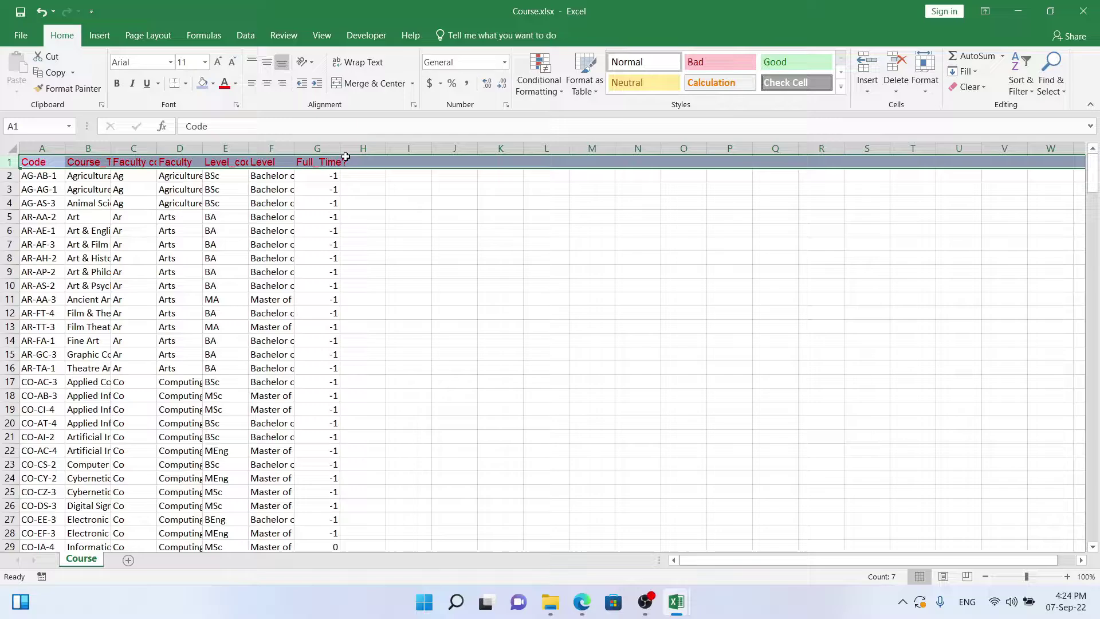
click(328, 162)
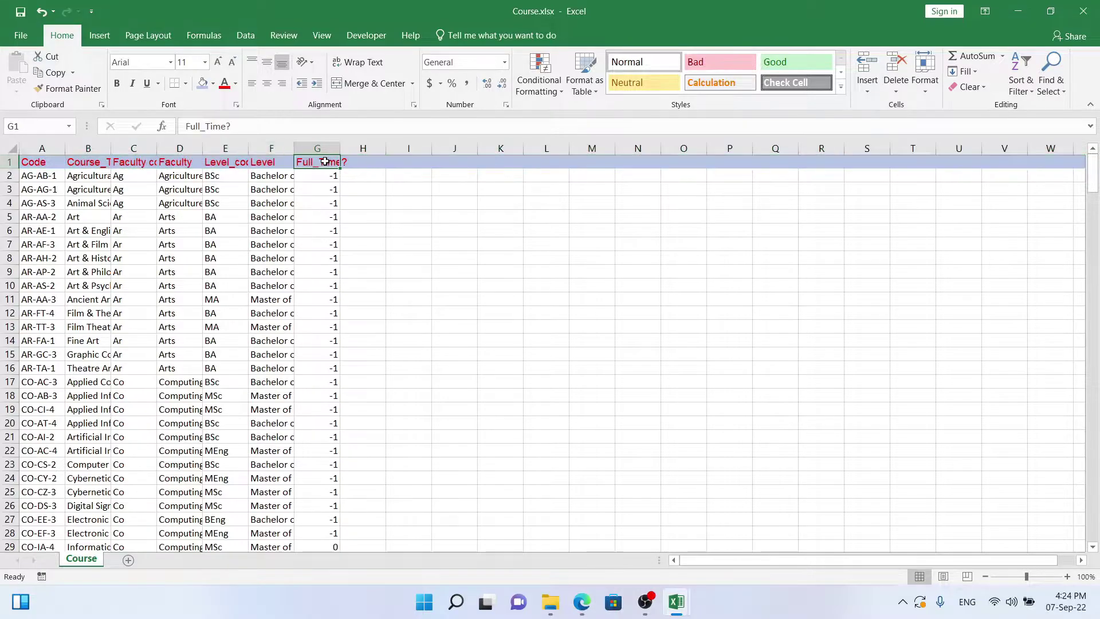
Recheck the next instructions in the exam PDF and return to Course.xlsx.
click(388, 217)
key(alt+Tab)
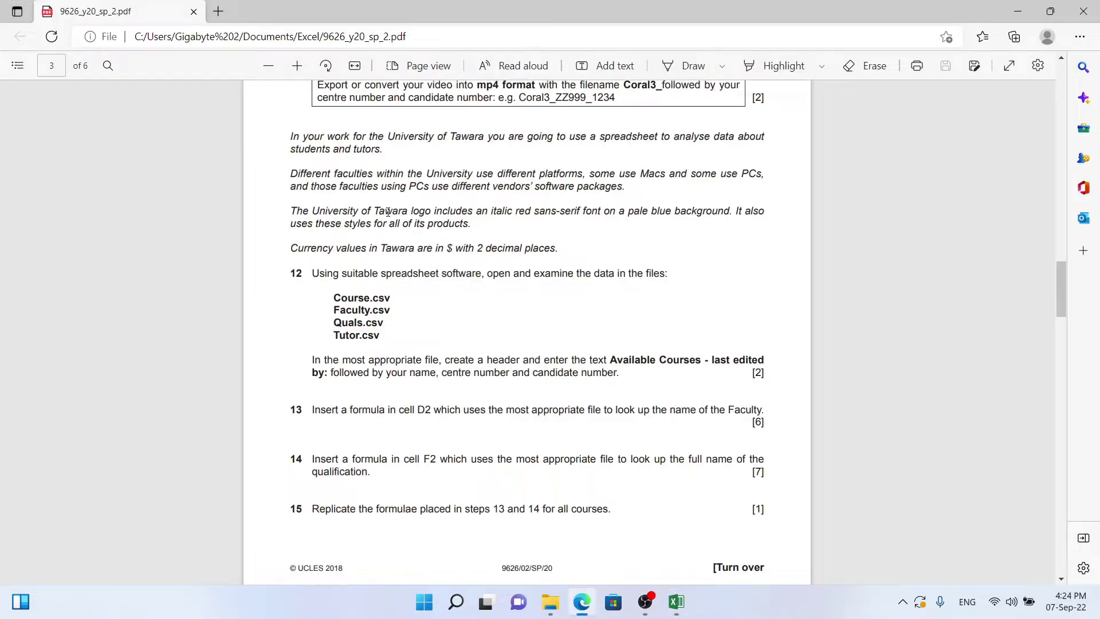
scroll(395, 528, down, 5)
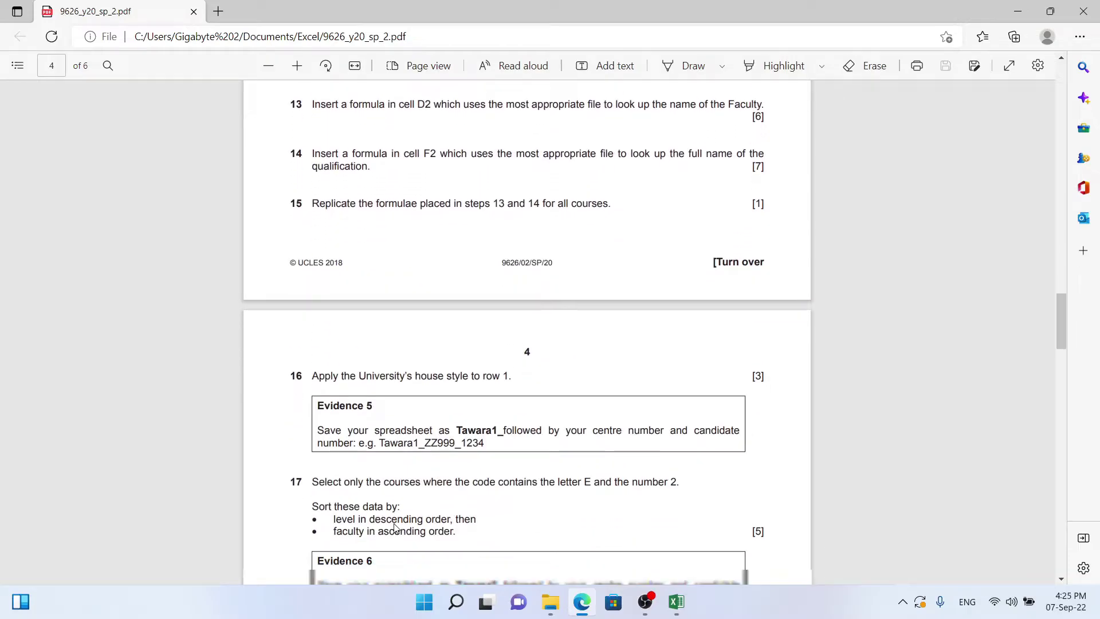
scroll(394, 526, down, 1)
key(alt+Tab)
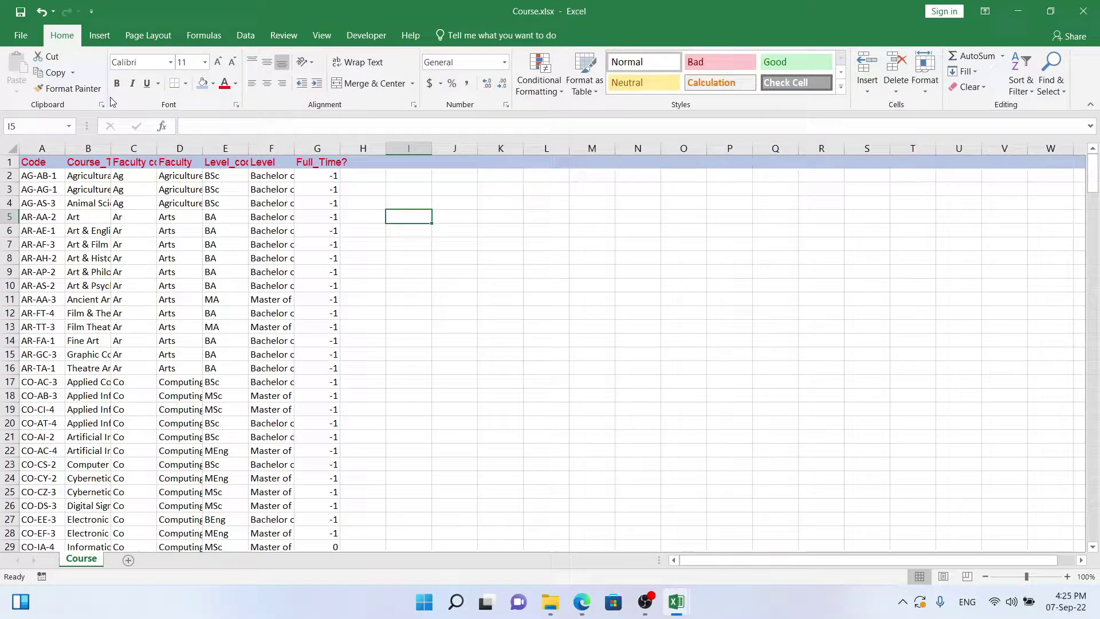
Save as an Excel Workbook (*.xlsx) in the Excel folder, replacing Course.xlsx.
click(20, 36)
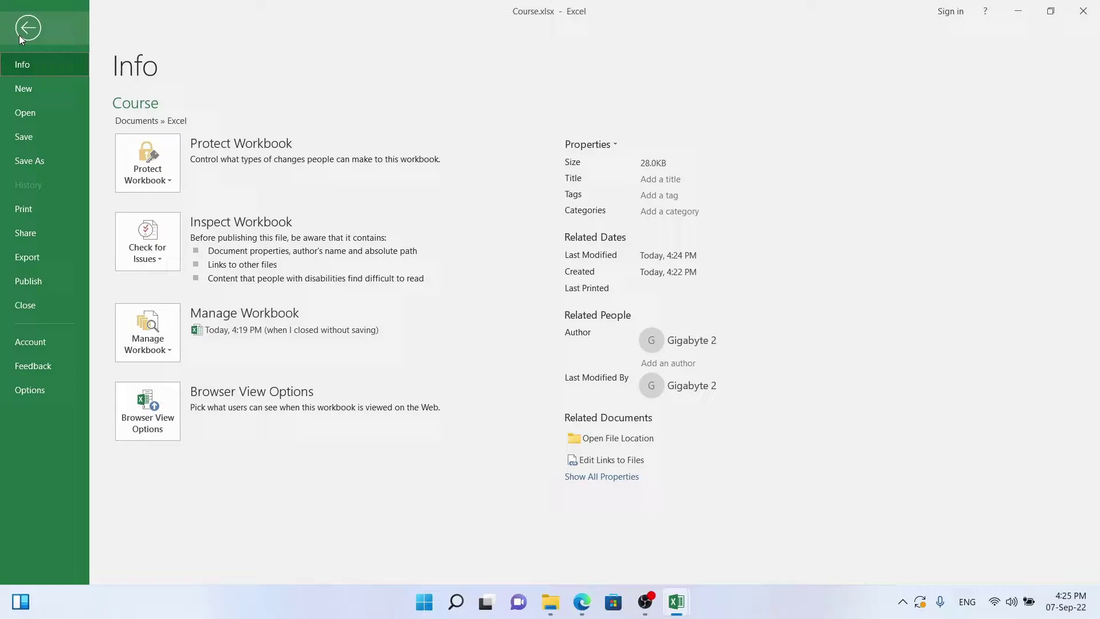
click(43, 166)
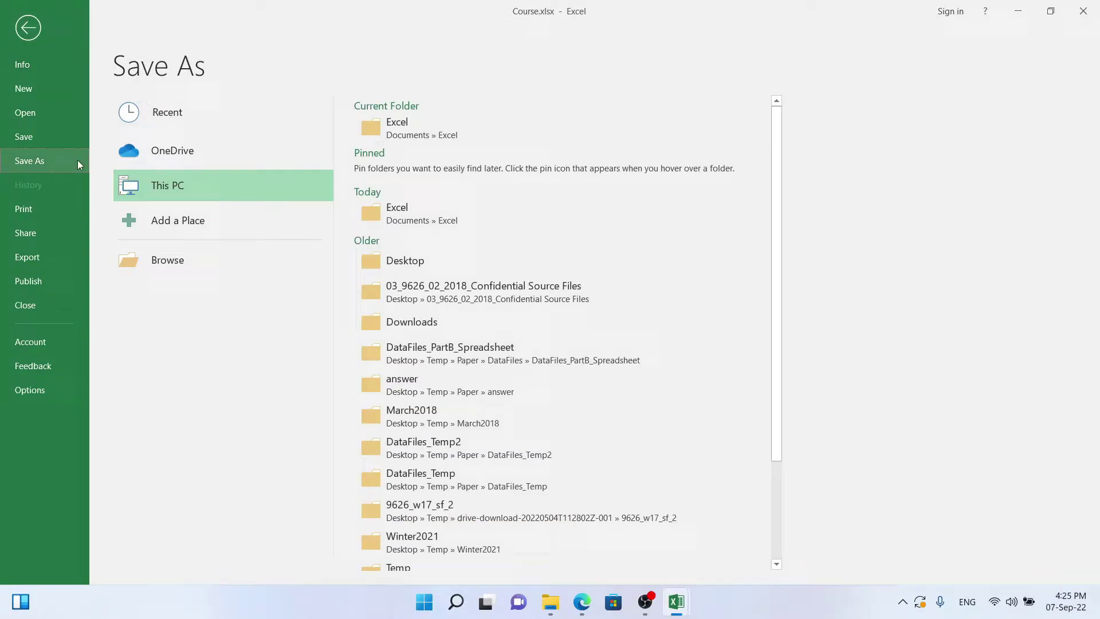
click(429, 128)
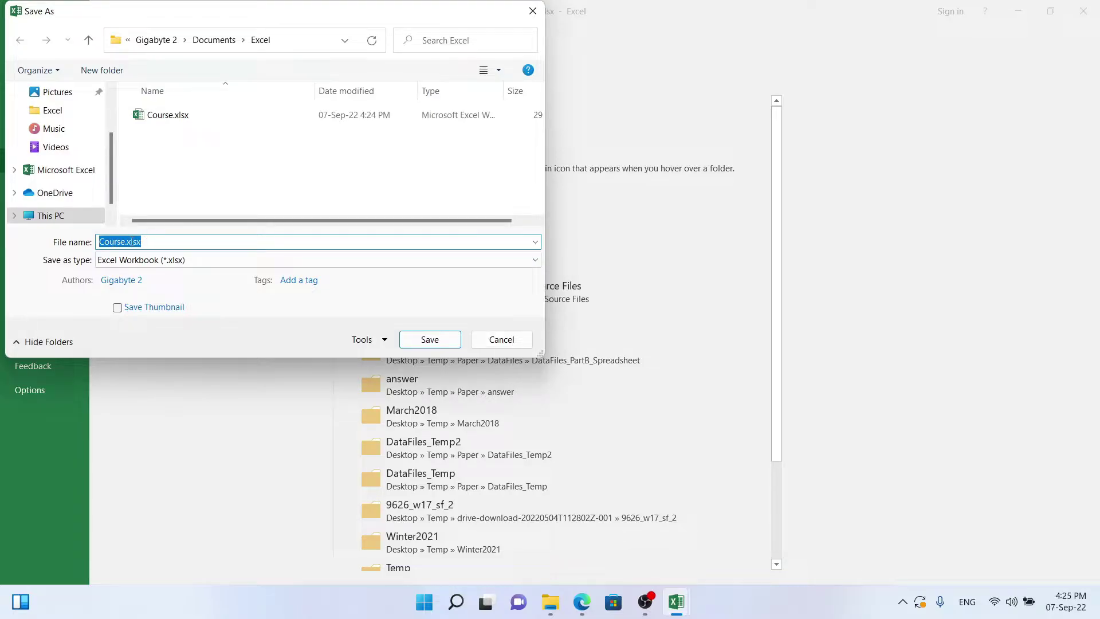
click(118, 260)
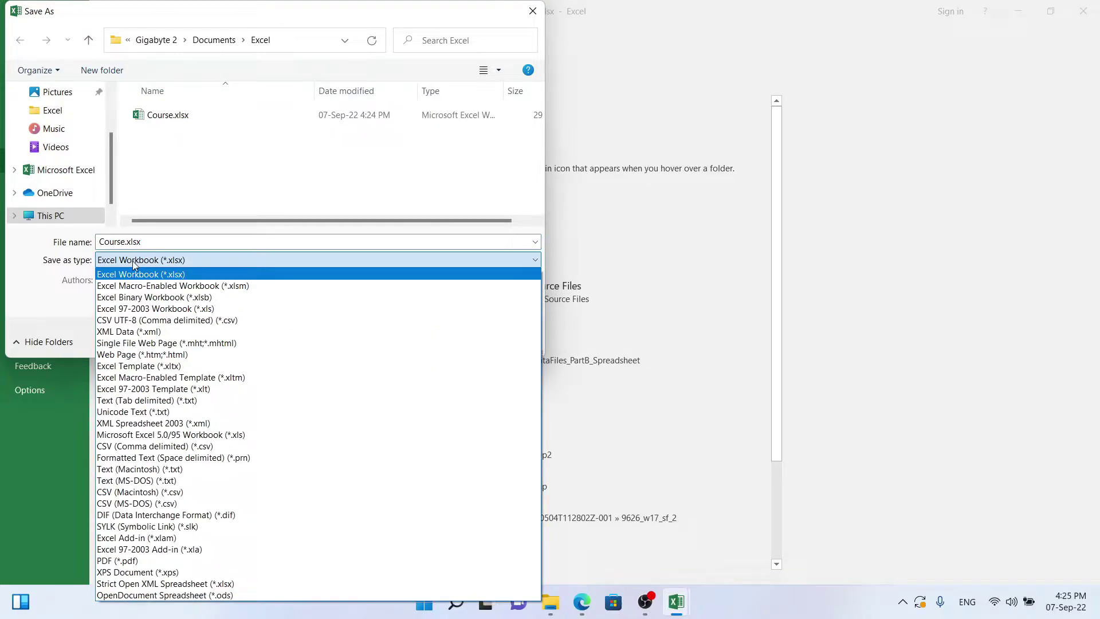
click(163, 278)
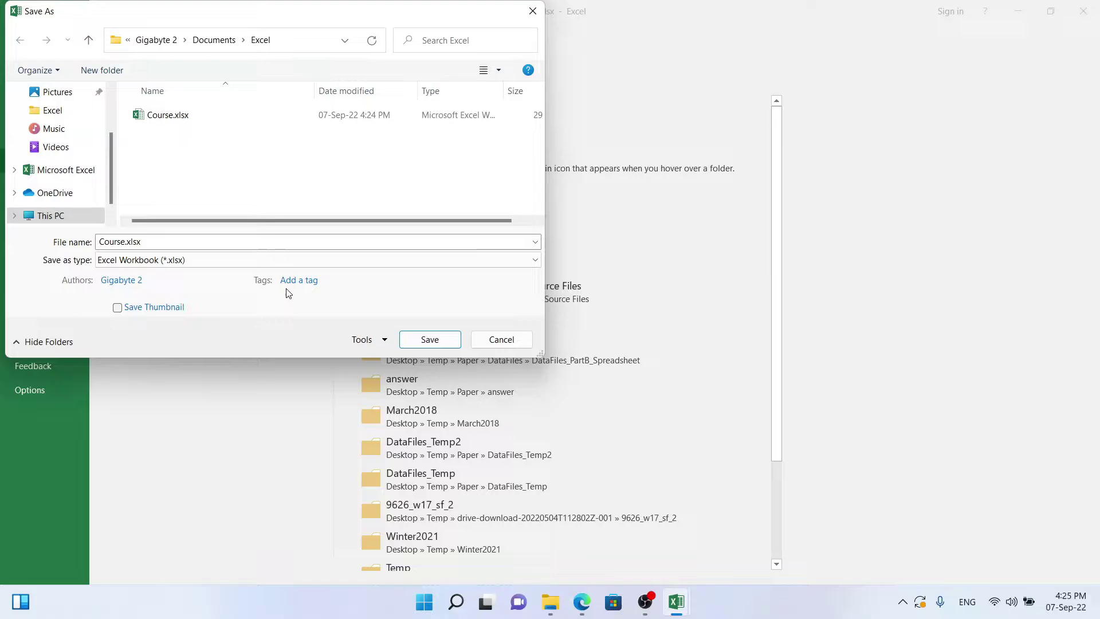
click(430, 340)
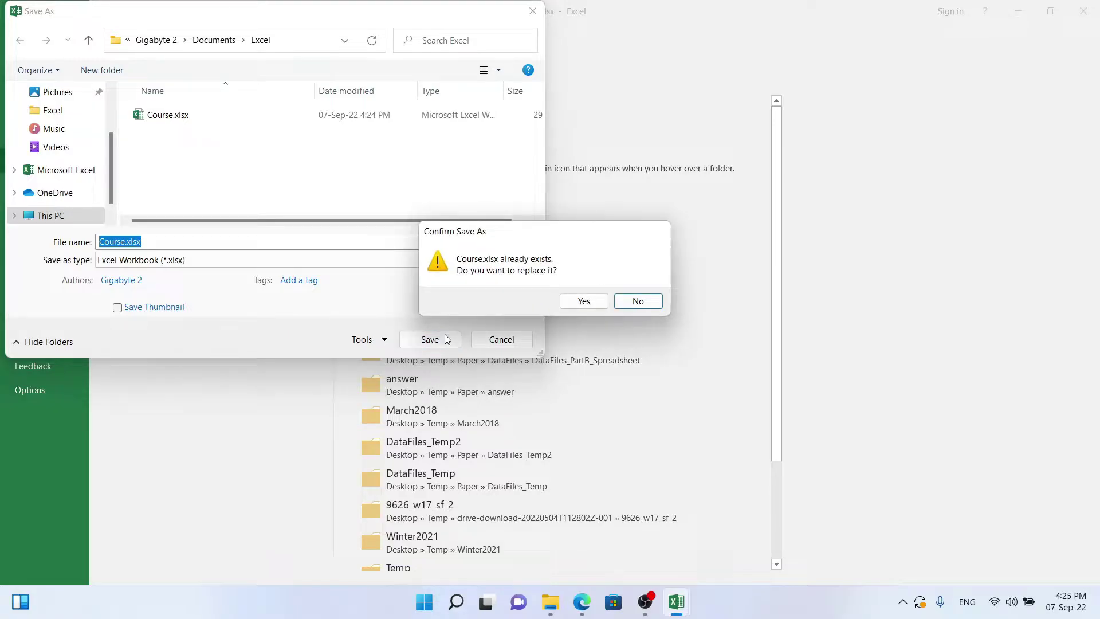
click(575, 304)
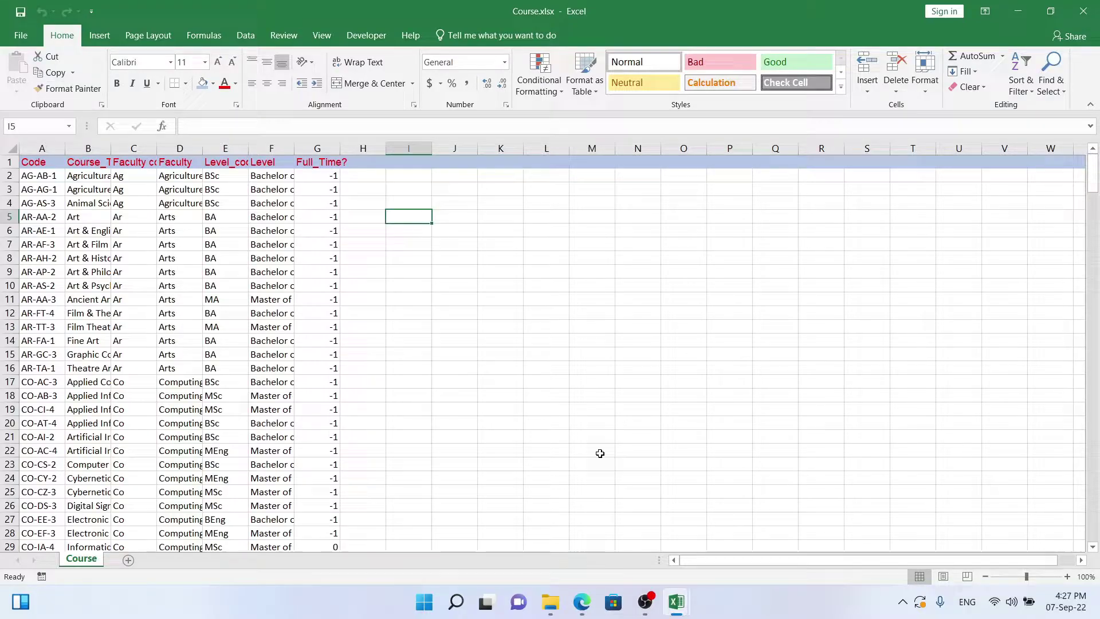
After checking the PDF task, turn on AutoFilter for the header row 1.
mouse_move(585, 603)
click(573, 553)
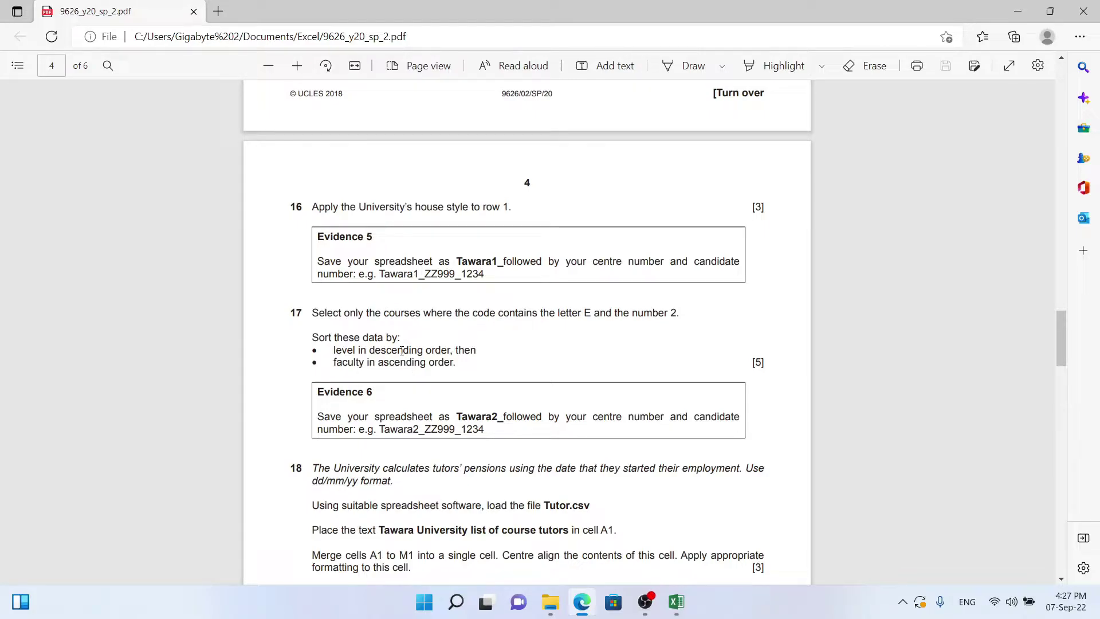
key(alt+Tab)
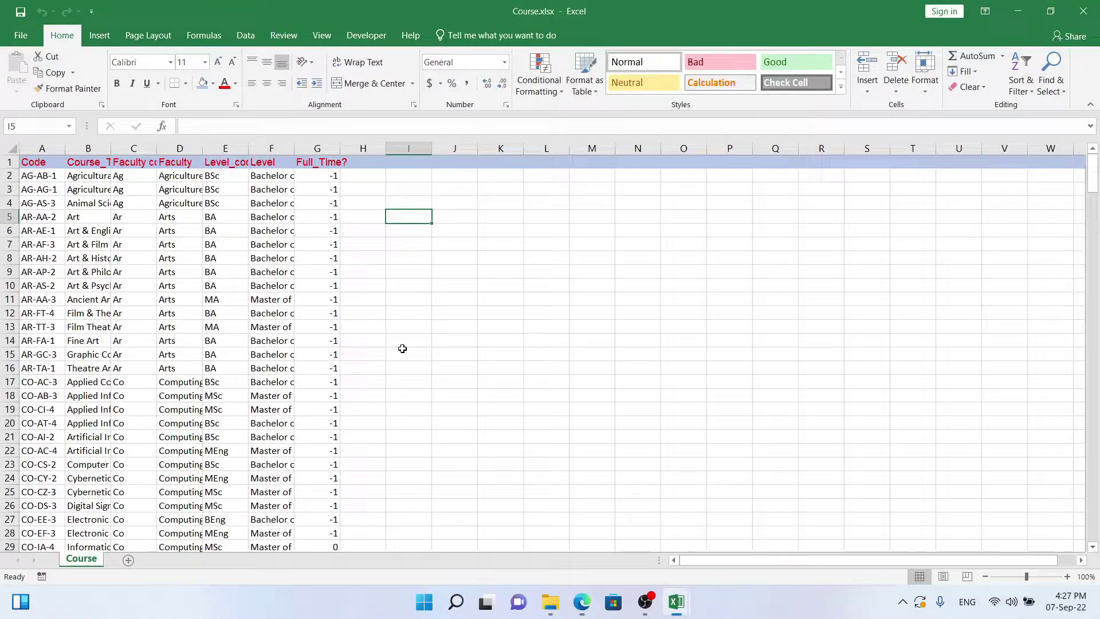
click(8, 162)
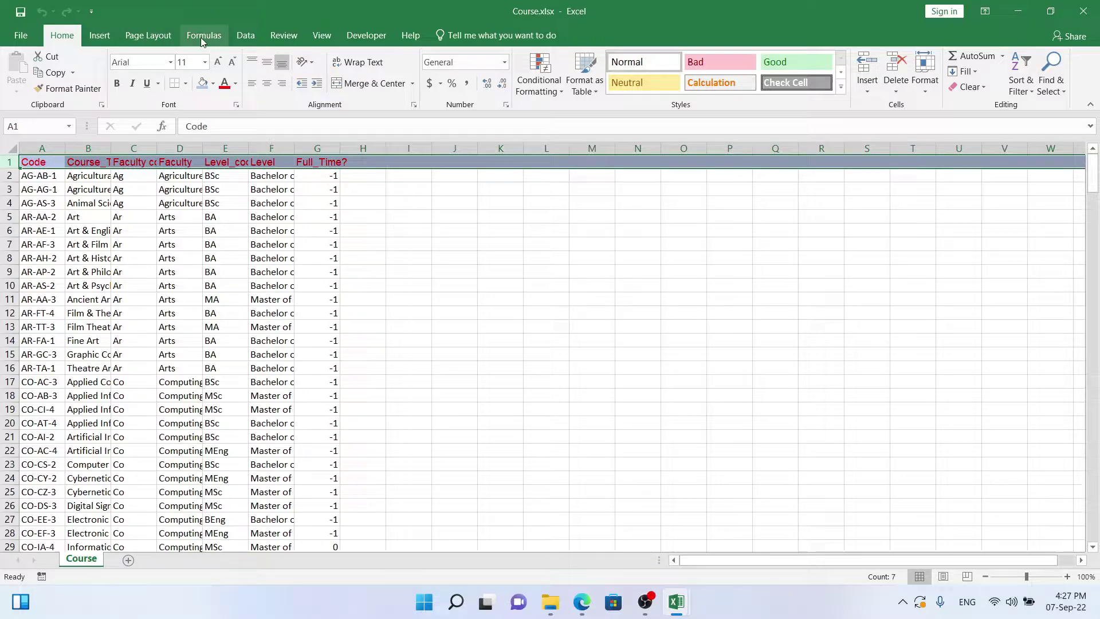
click(252, 39)
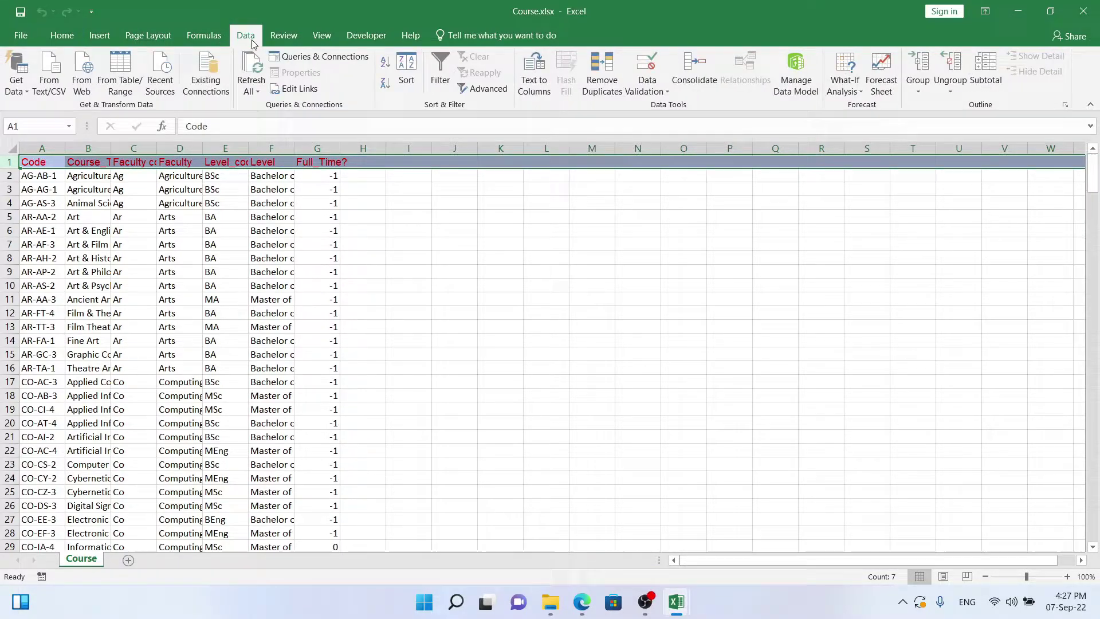
click(435, 77)
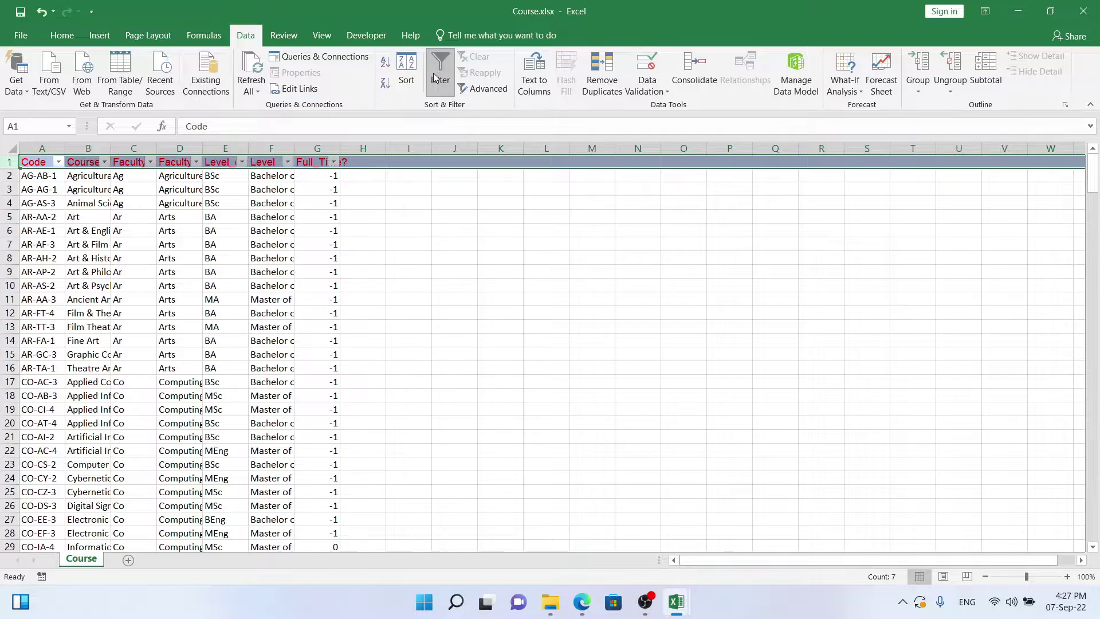
Filter the Code column to values containing 'E' And containing '2'.
click(60, 163)
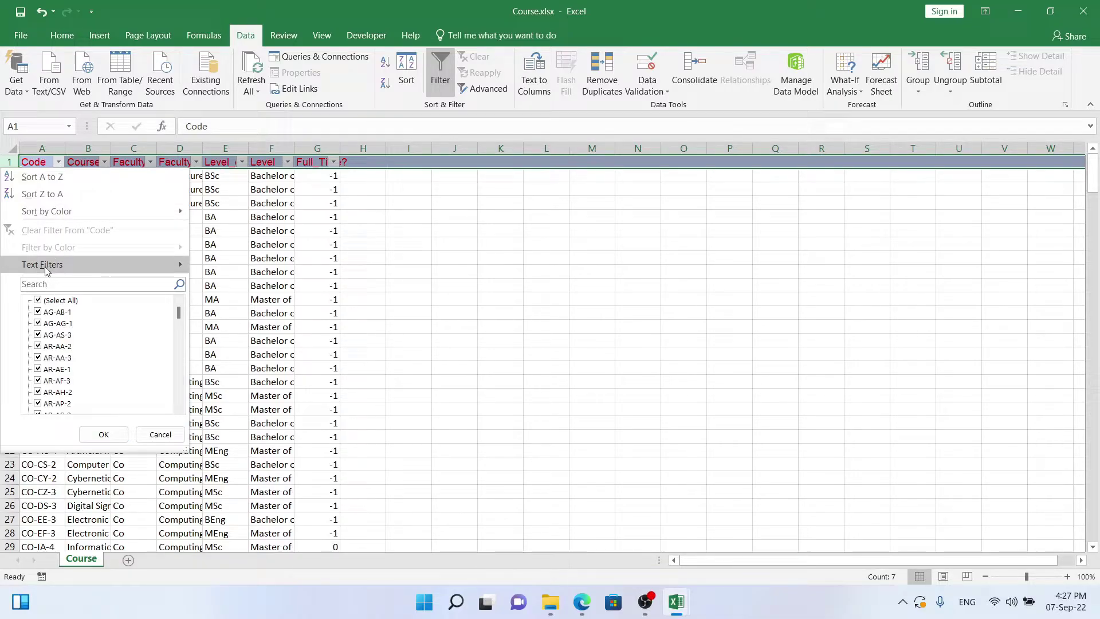
mouse_move(45, 270)
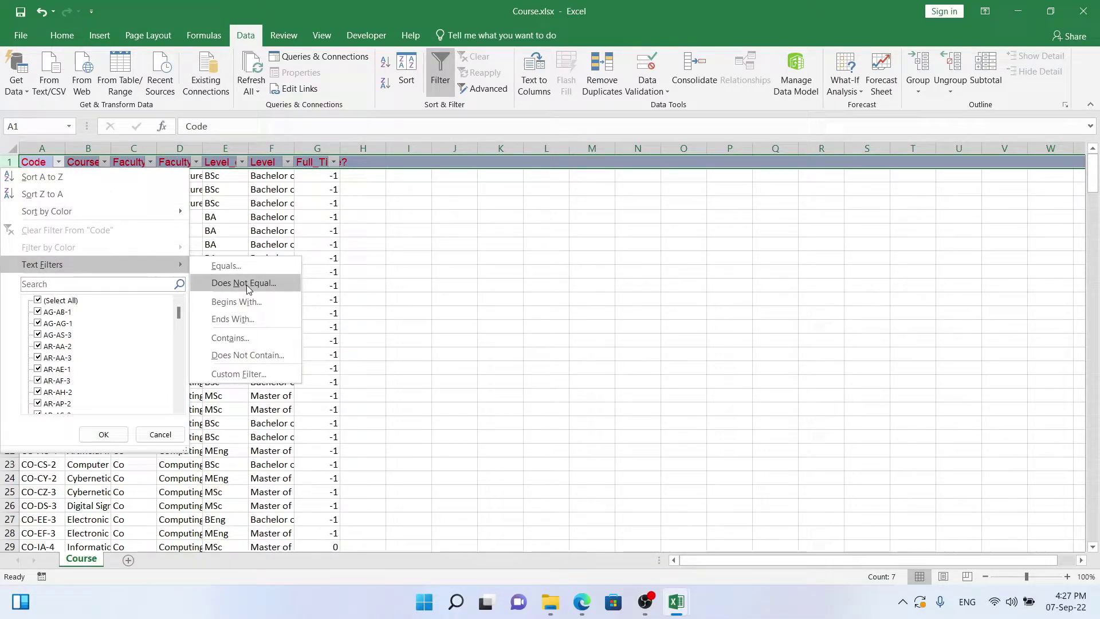
click(236, 339)
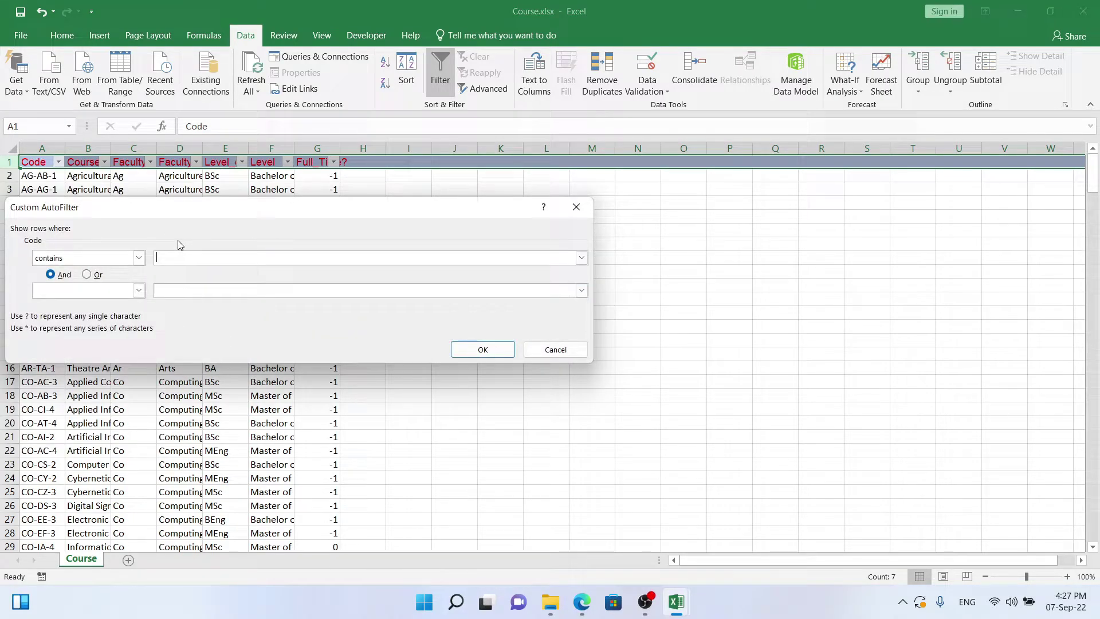
text(E)
click(51, 291)
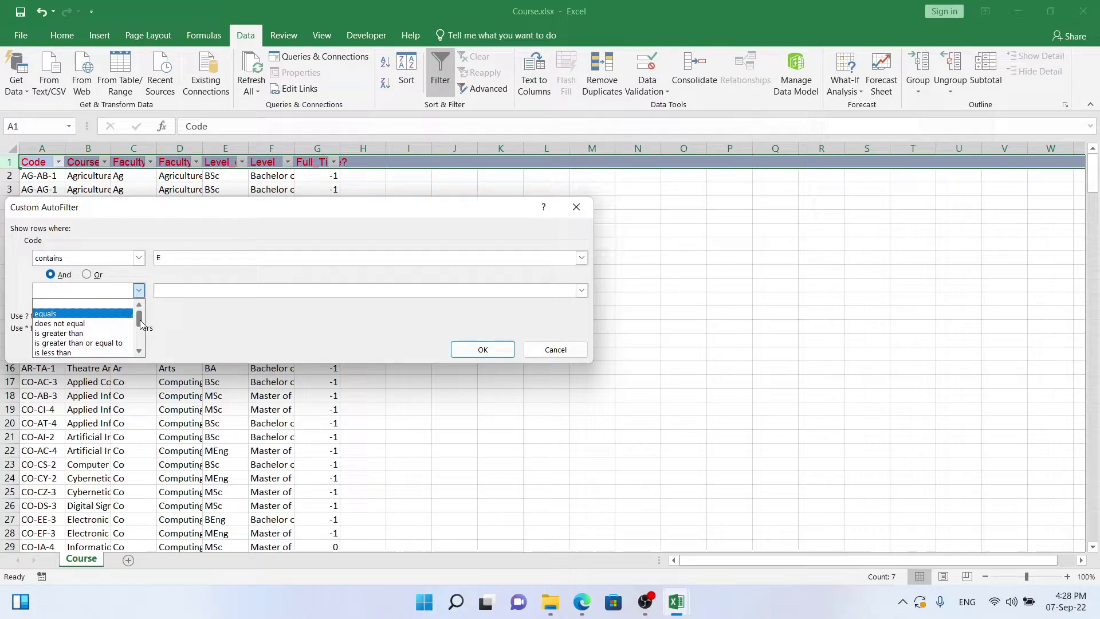
drag(139, 319, 139, 341)
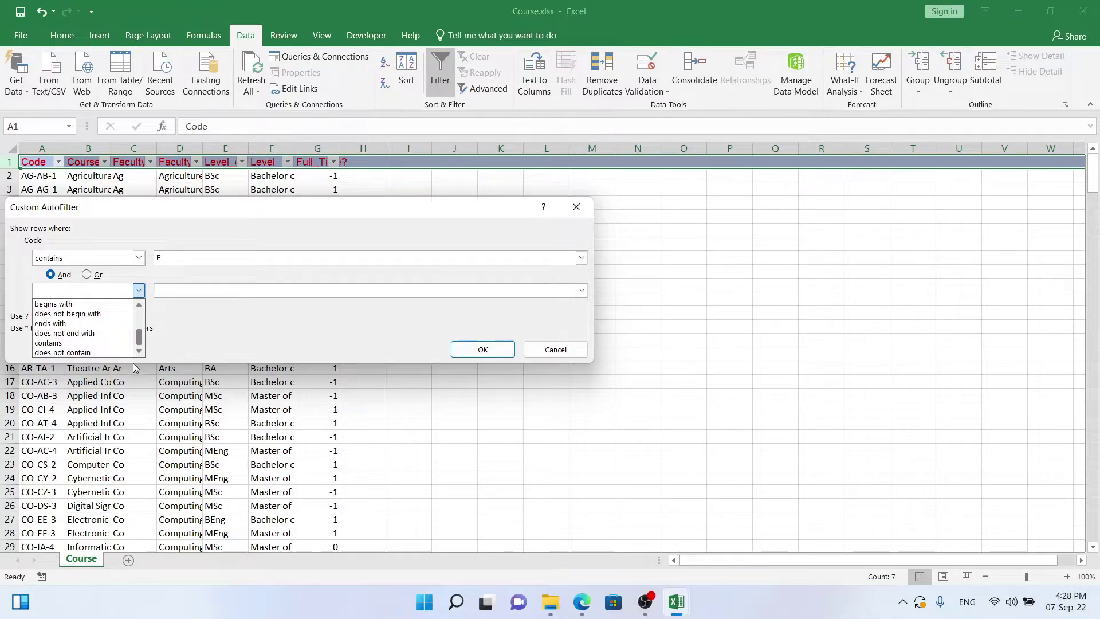
click(57, 345)
click(179, 291)
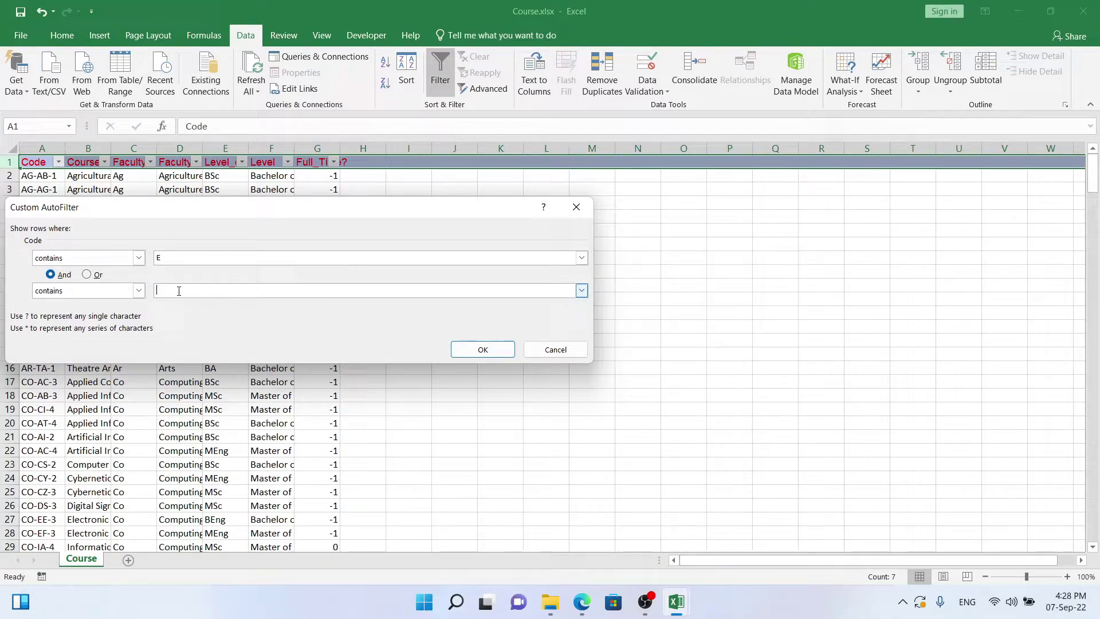
text(2)
click(482, 350)
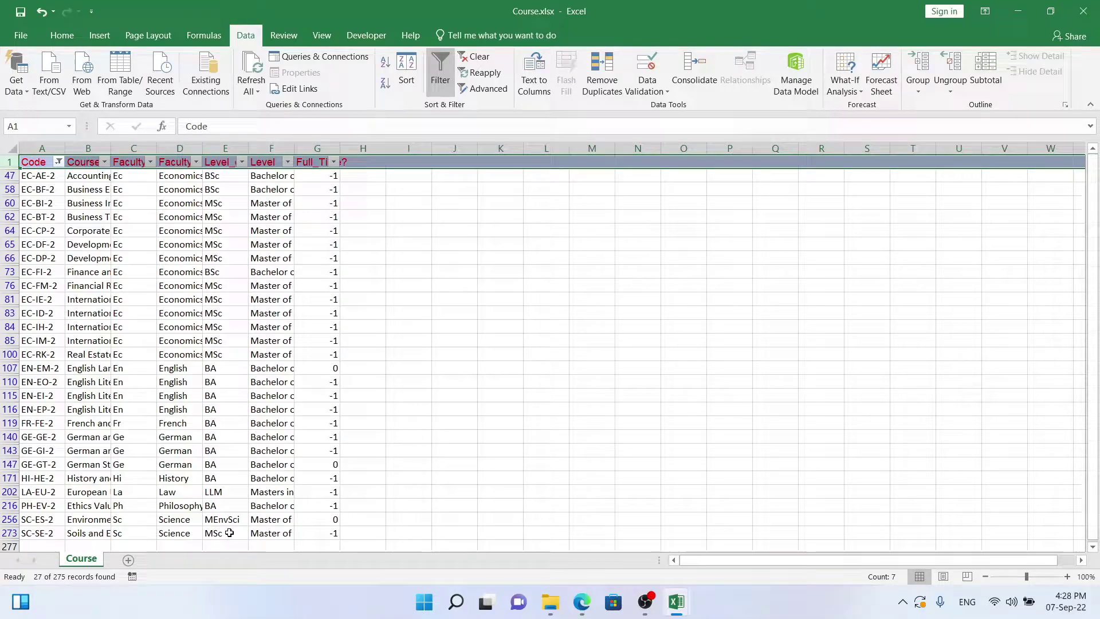
Read the sorting instructions in the exam PDF and return to the Course workbook.
key(alt+Tab)
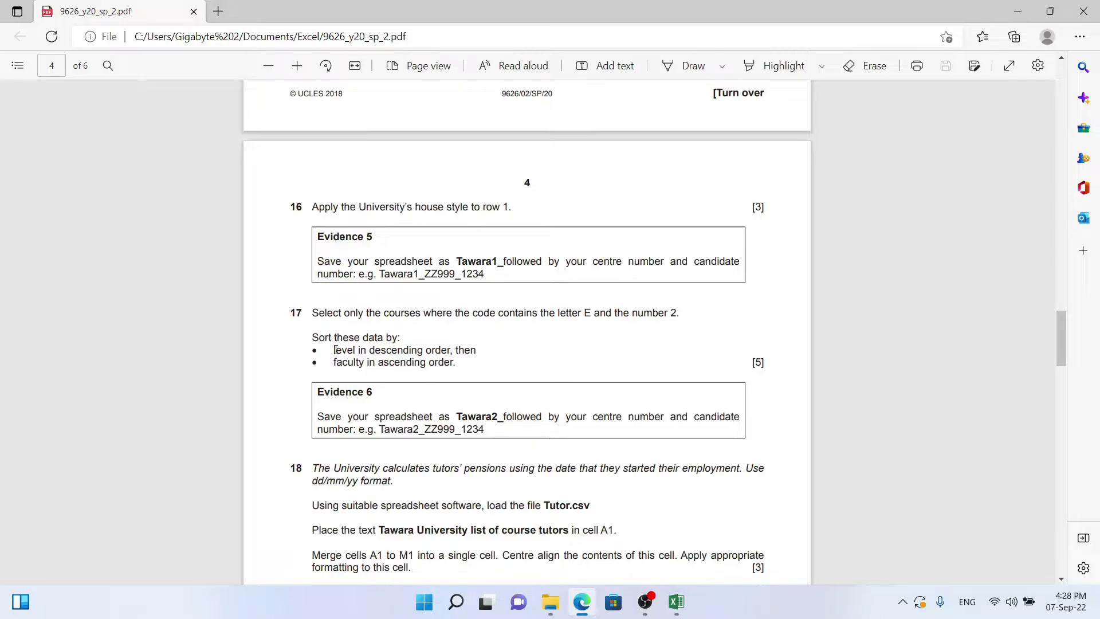
drag(334, 351, 471, 351)
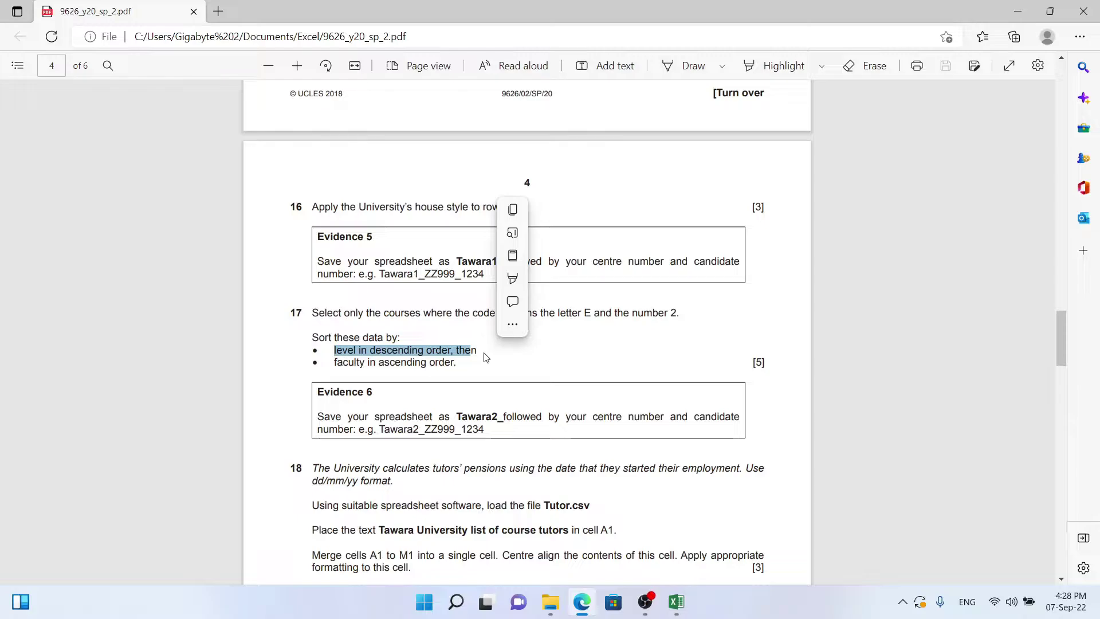
click(371, 360)
click(362, 361)
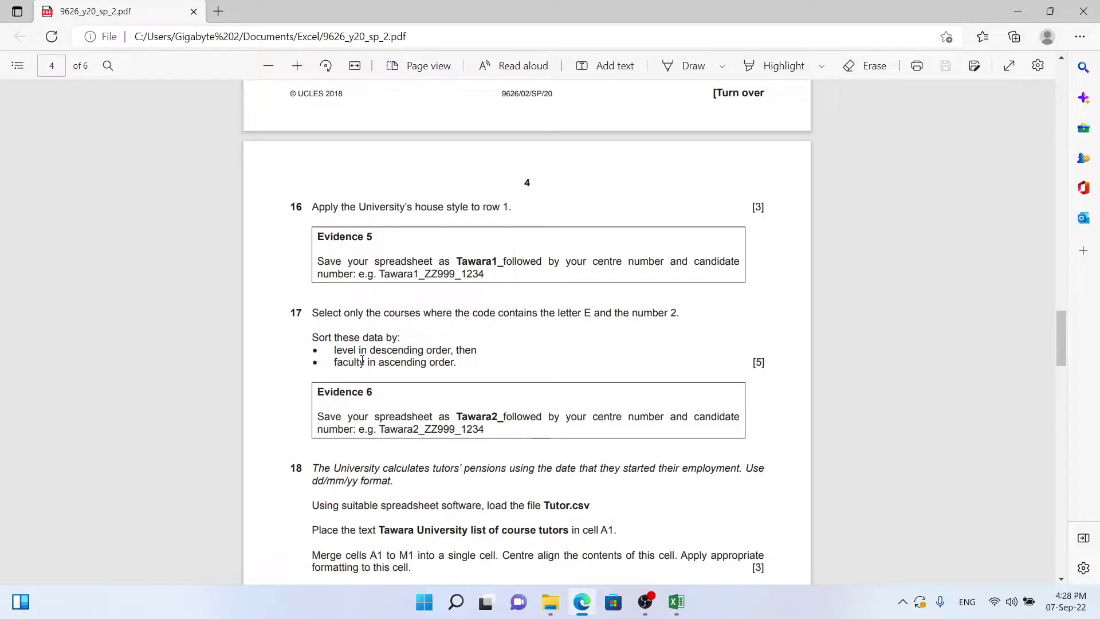
key(alt+Tab)
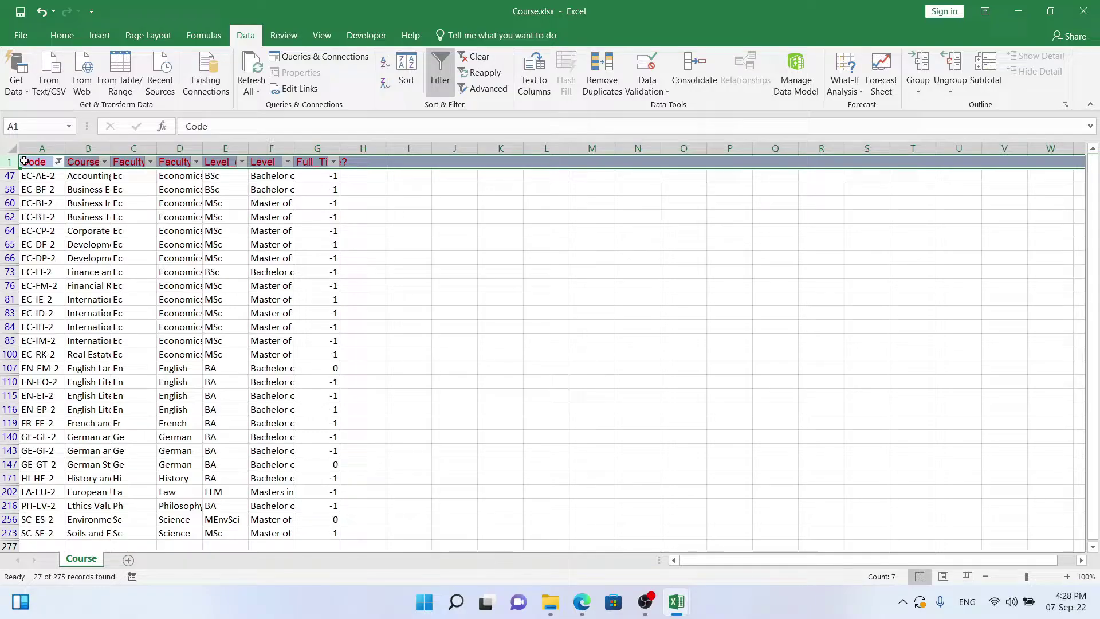
Sort A1:G273 by Level Z to A, then by Faculty A to Z.
drag(29, 163, 329, 533)
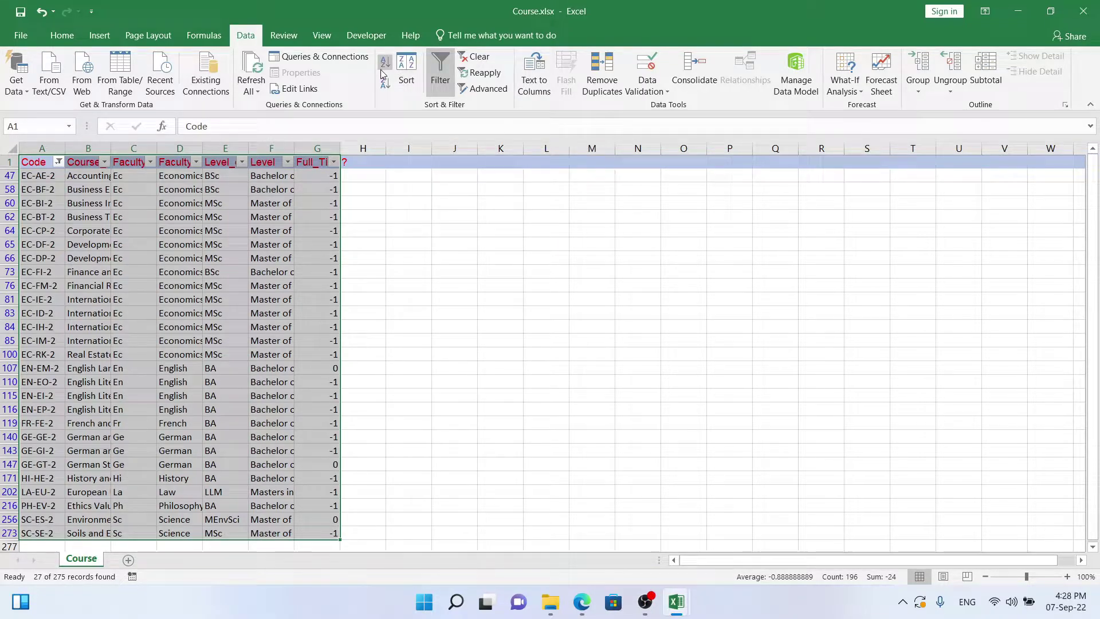
click(410, 65)
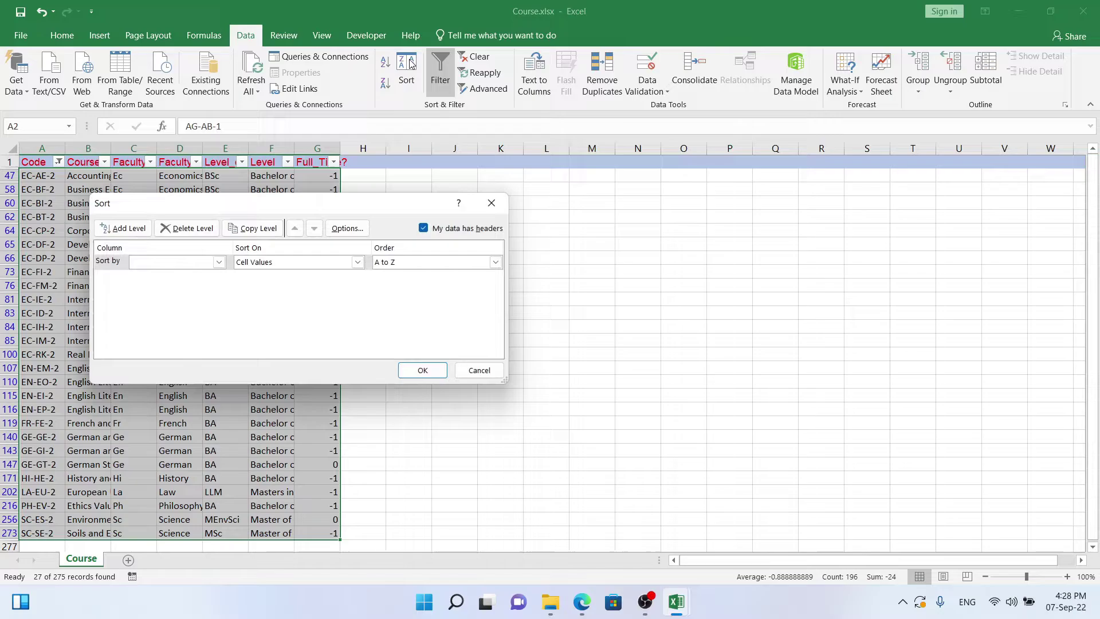
click(218, 262)
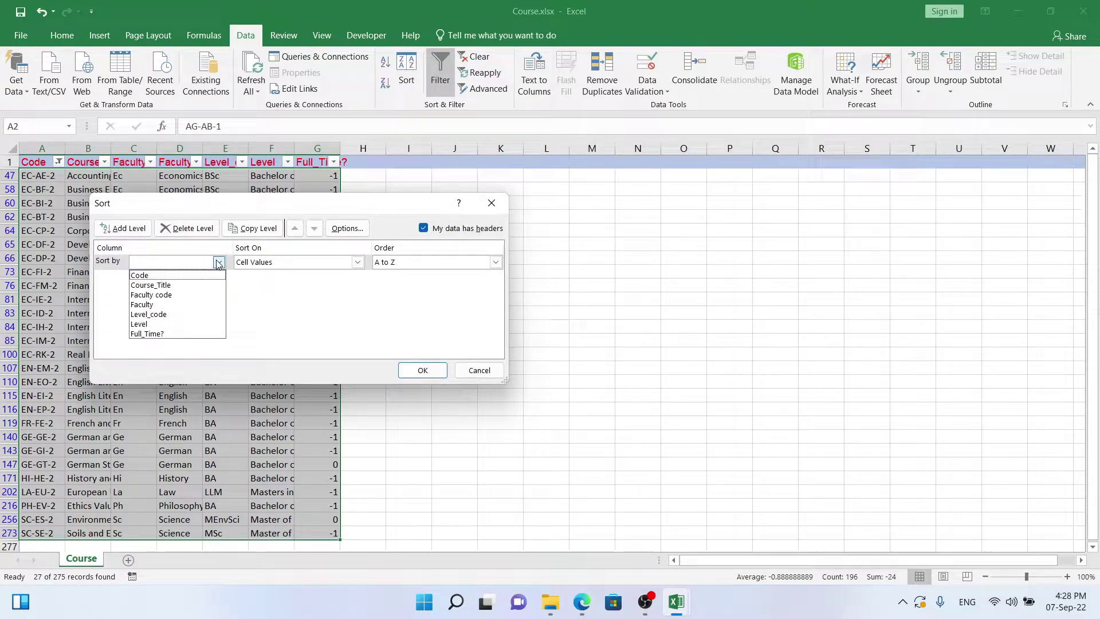
click(148, 324)
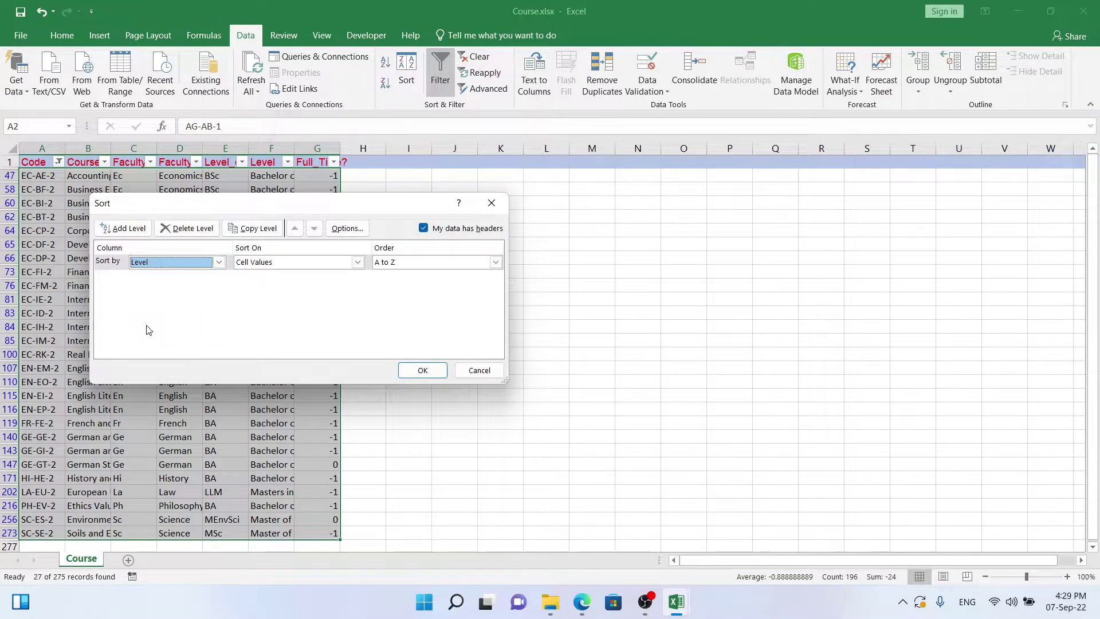
click(416, 264)
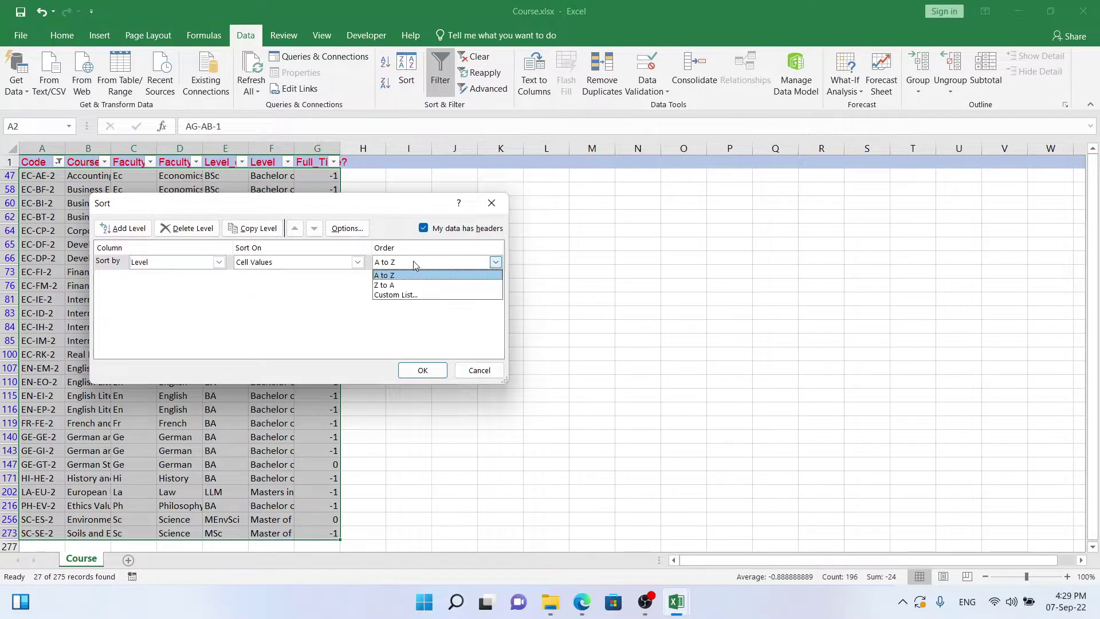
click(385, 286)
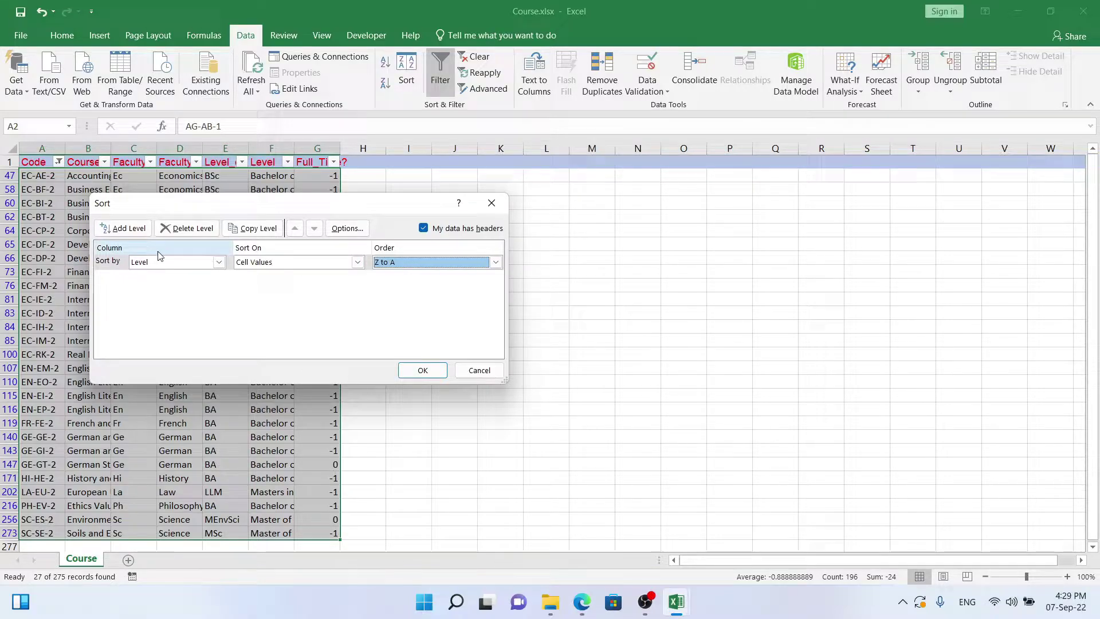
click(129, 229)
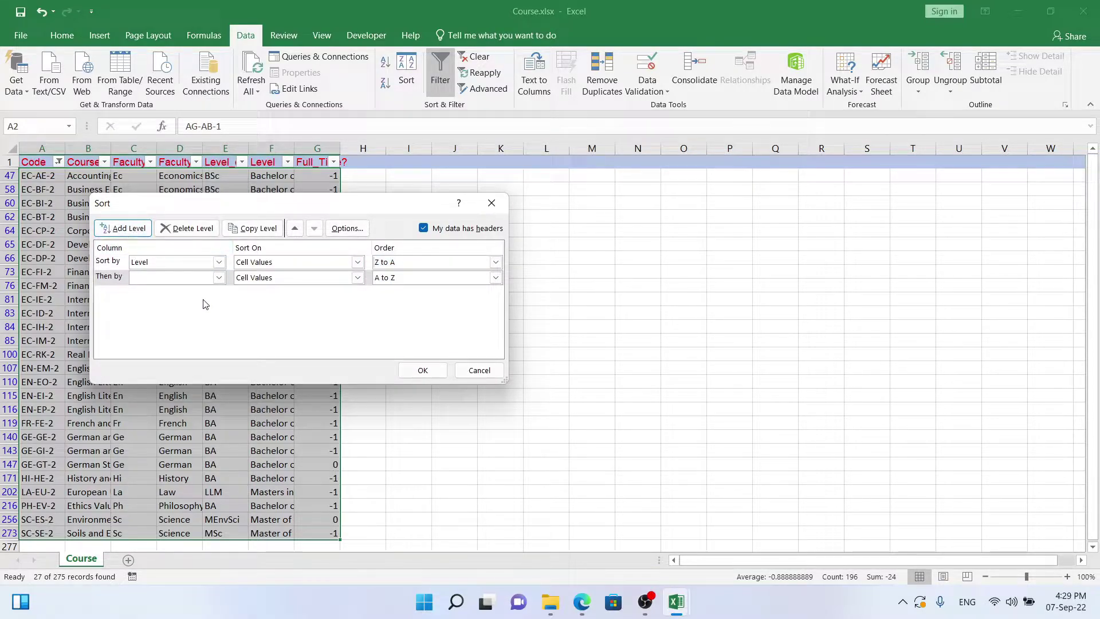
click(219, 278)
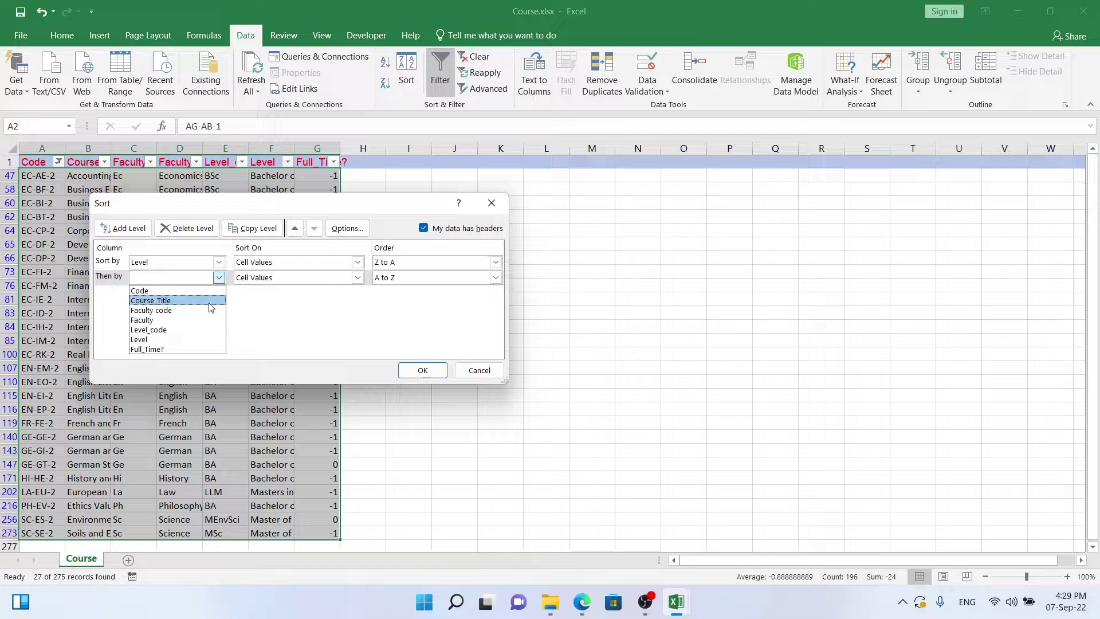
click(143, 320)
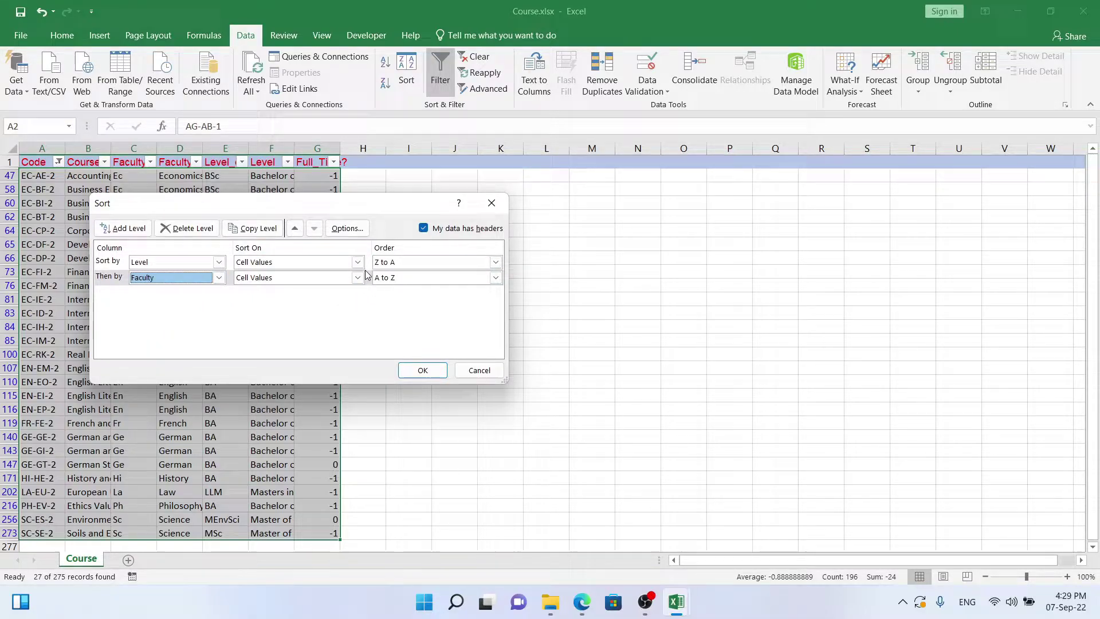
click(423, 371)
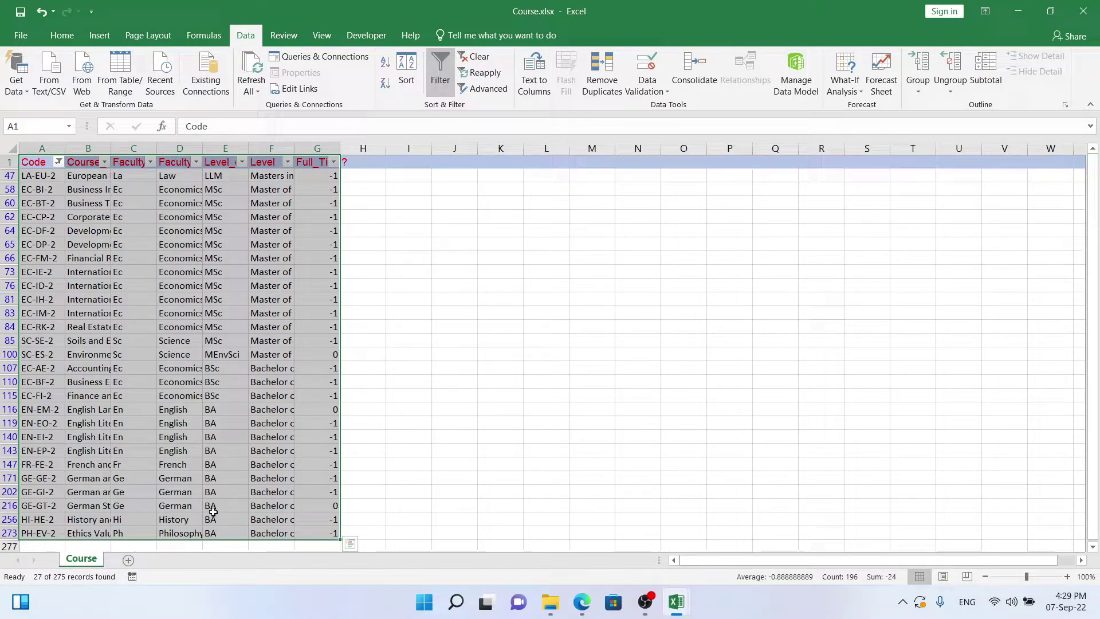
Deselect the table and bring the exam paper PDF back to the front.
click(217, 535)
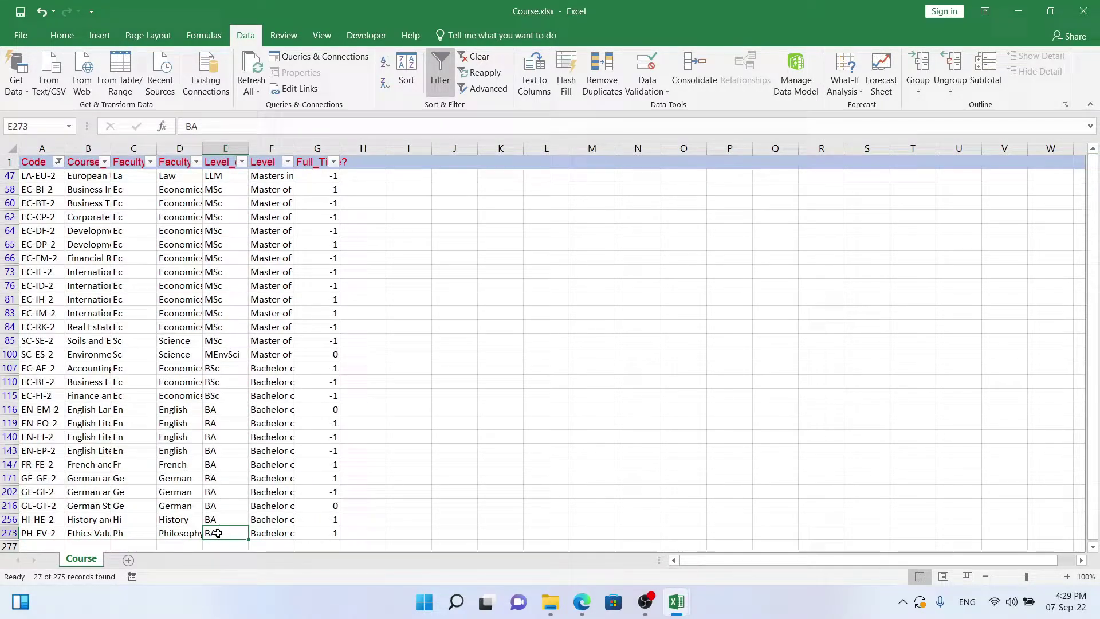
click(596, 408)
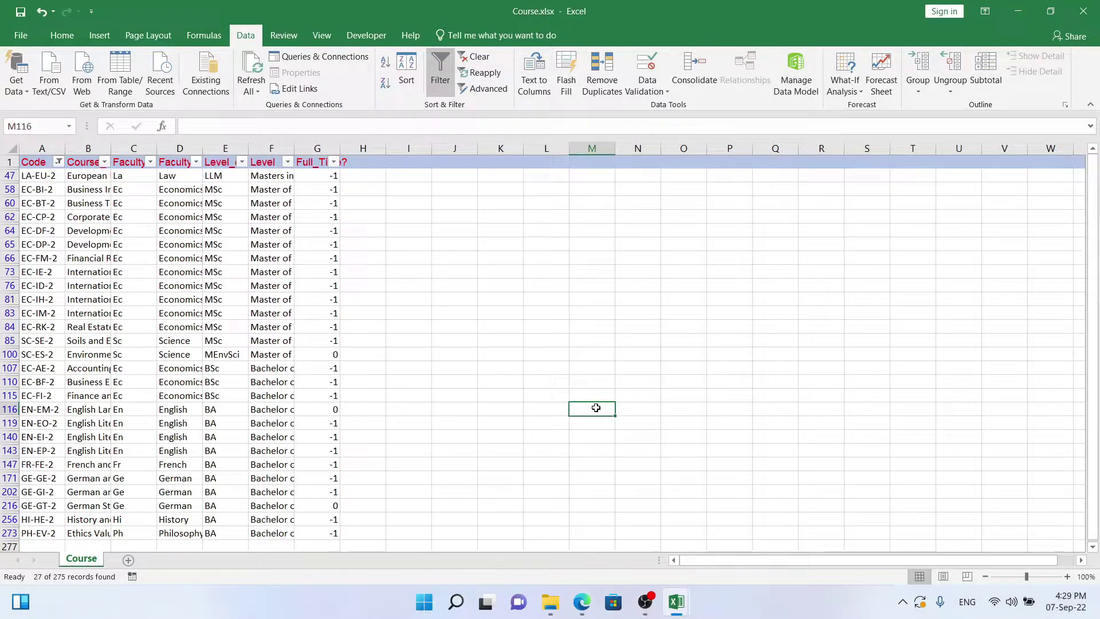
key(super+Tab)
key(Return)
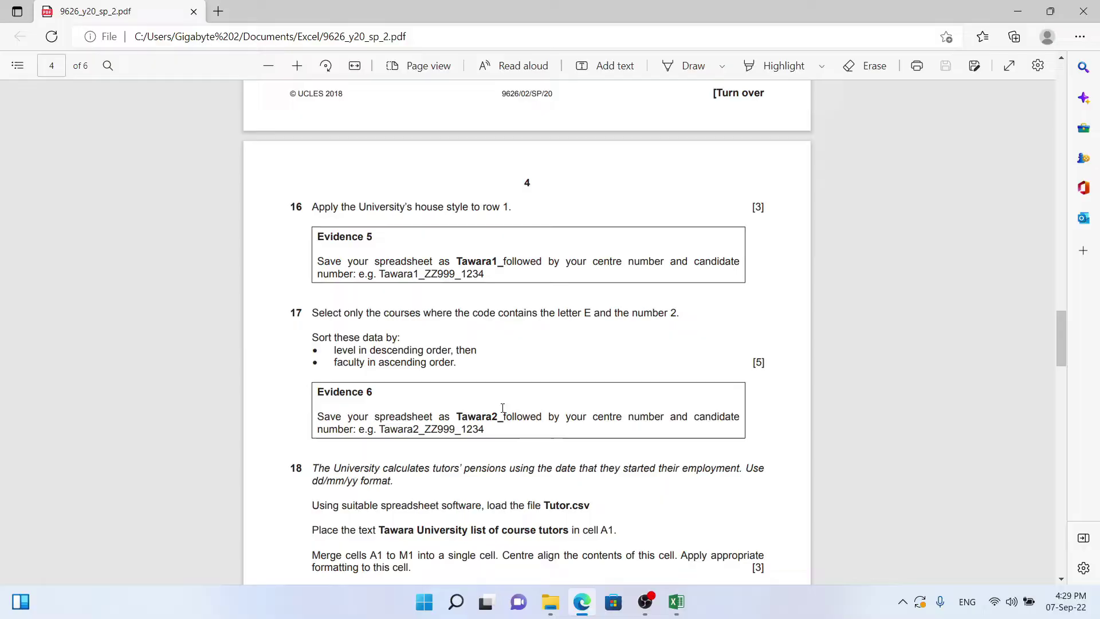
Save the sorted workbook into the Excel folder under the name Tawara2_Numbers.
key(alt+Tab)
click(22, 33)
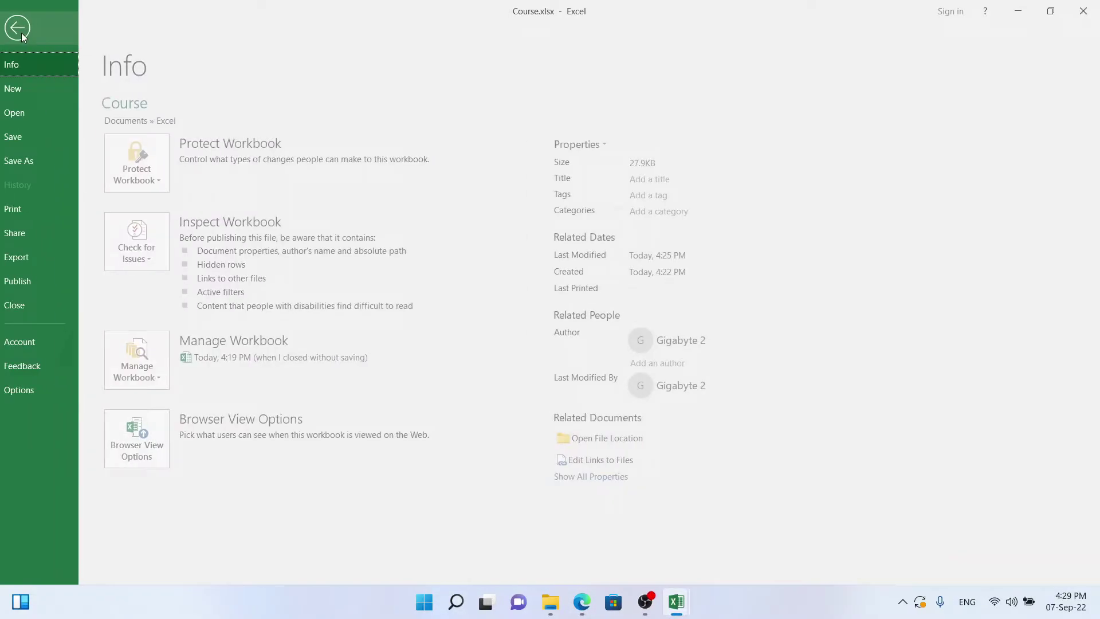
click(30, 158)
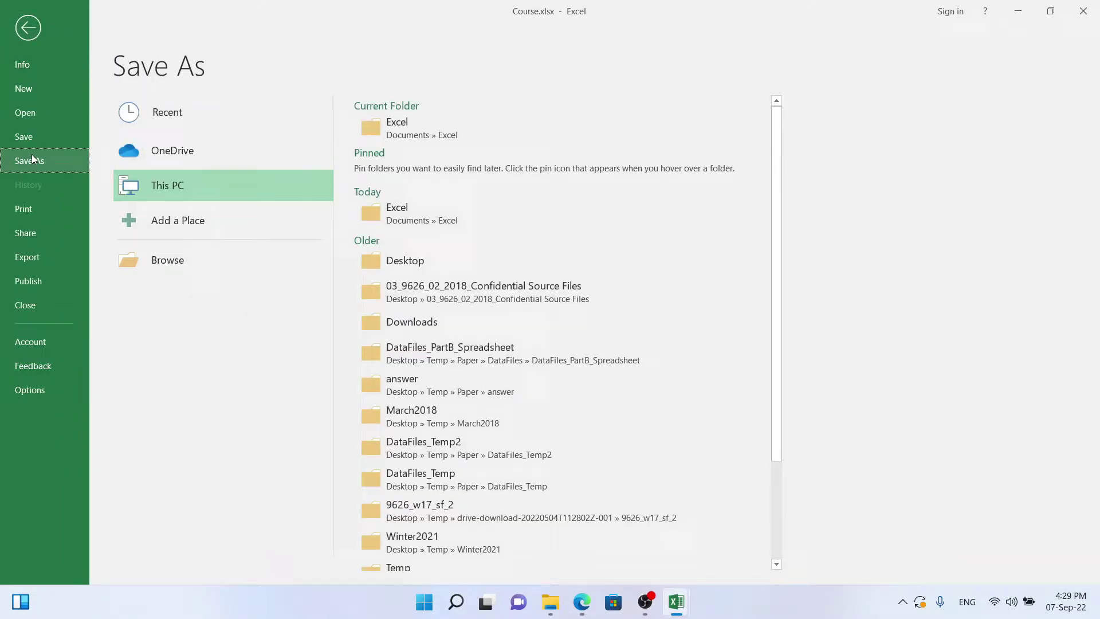
click(404, 140)
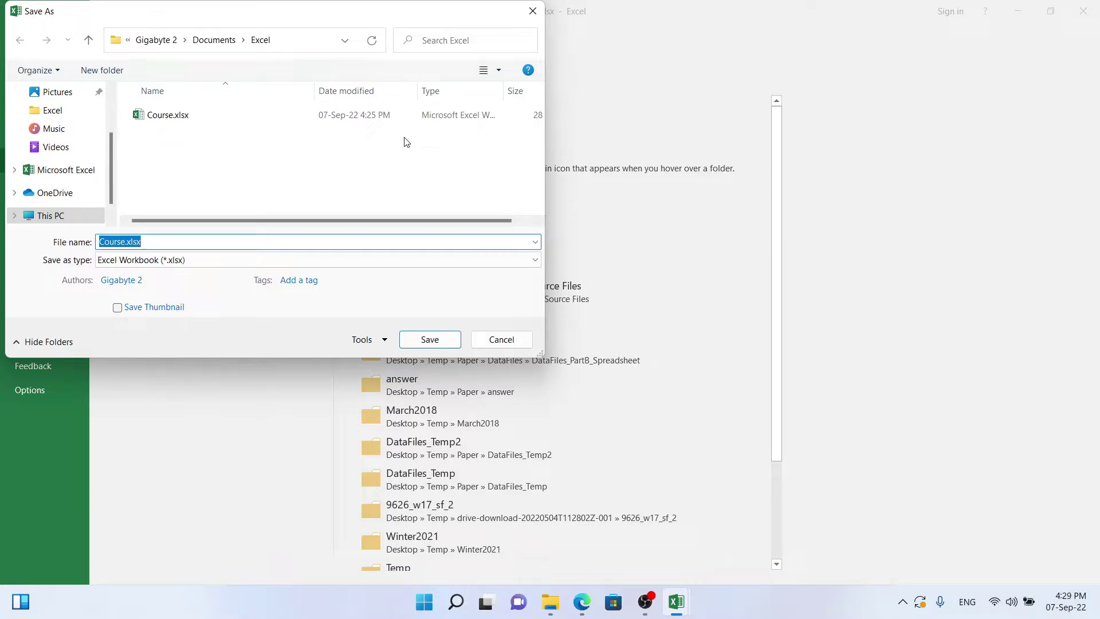
key(Home)
key(shift+Right)
key(shift+Right)
key(shift+Right)
key(shift+Right)
key(shift+Right)
text(Tawara2_Numbers)
key(Return)
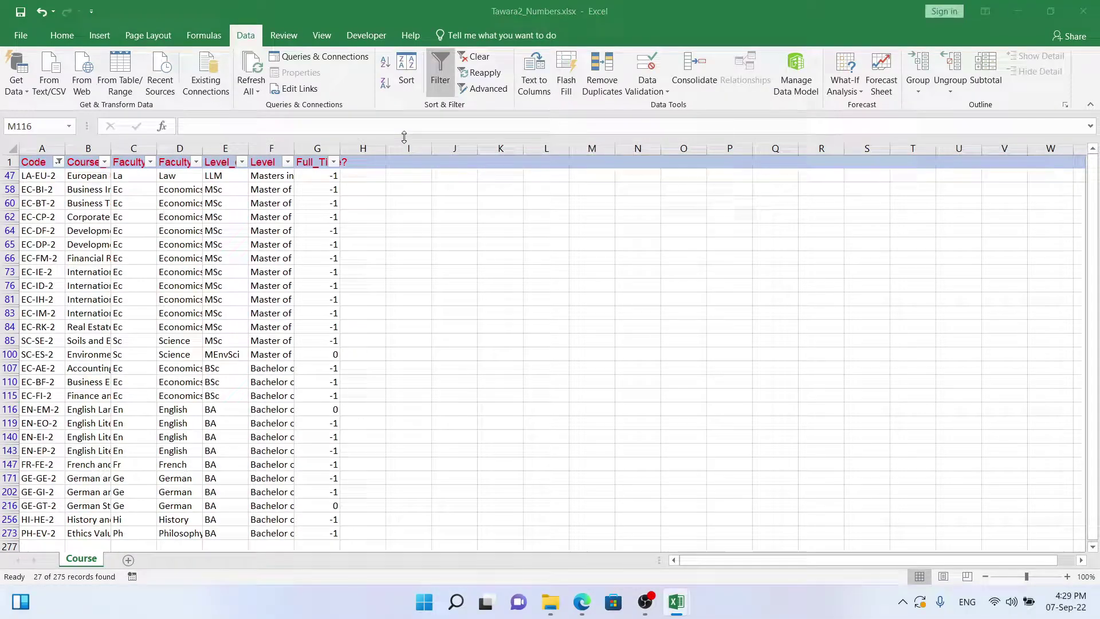
key(alt+Tab)
Copy 'Tawara University list of course tutors' from question 18 and switch to Tutor.csv.
click(405, 141)
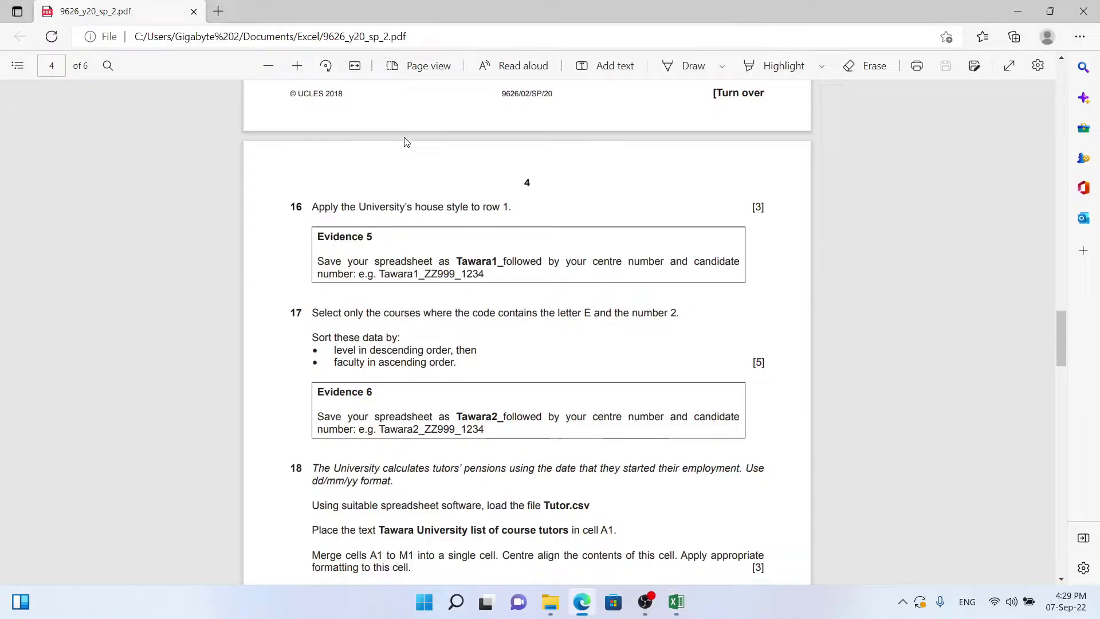
mouse_move(456, 601)
scroll(528, 504, down, 1)
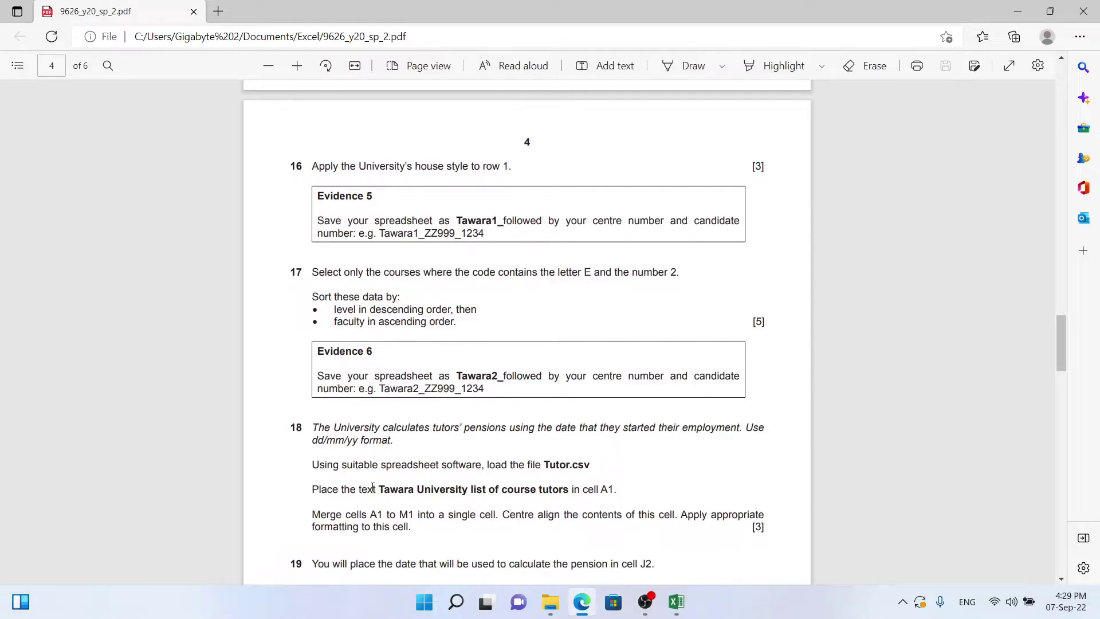
drag(381, 490, 572, 503)
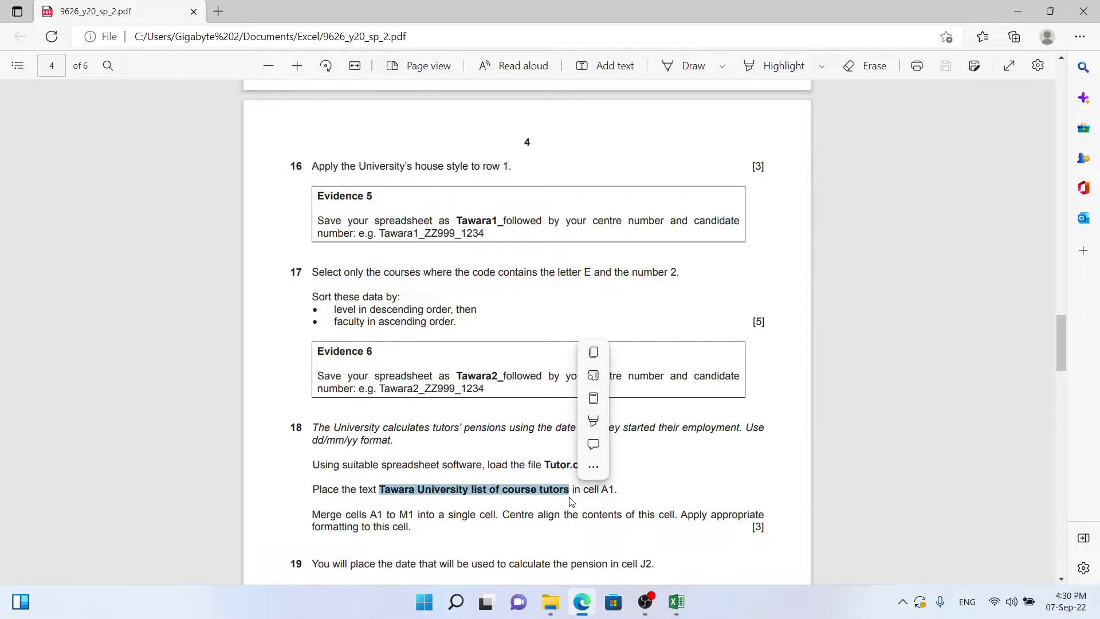
key(ctrl+c)
key(alt+Tab)
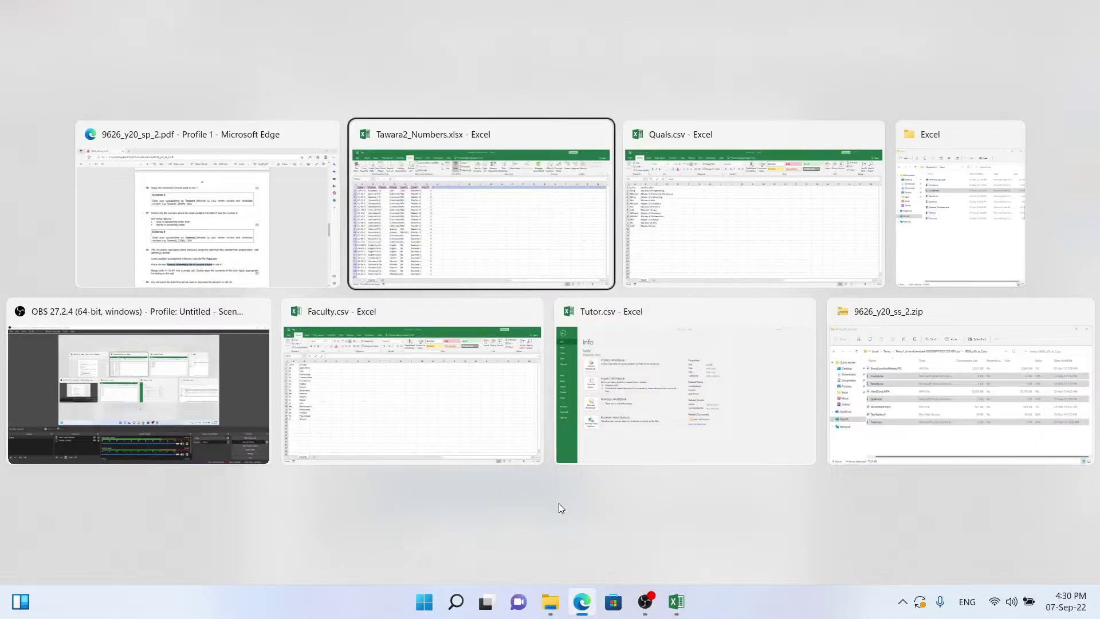
key(alt+Tab)
key(alt+Tab)
key(alt+Tab)
key(alt+Tab)
key(alt+Tab)
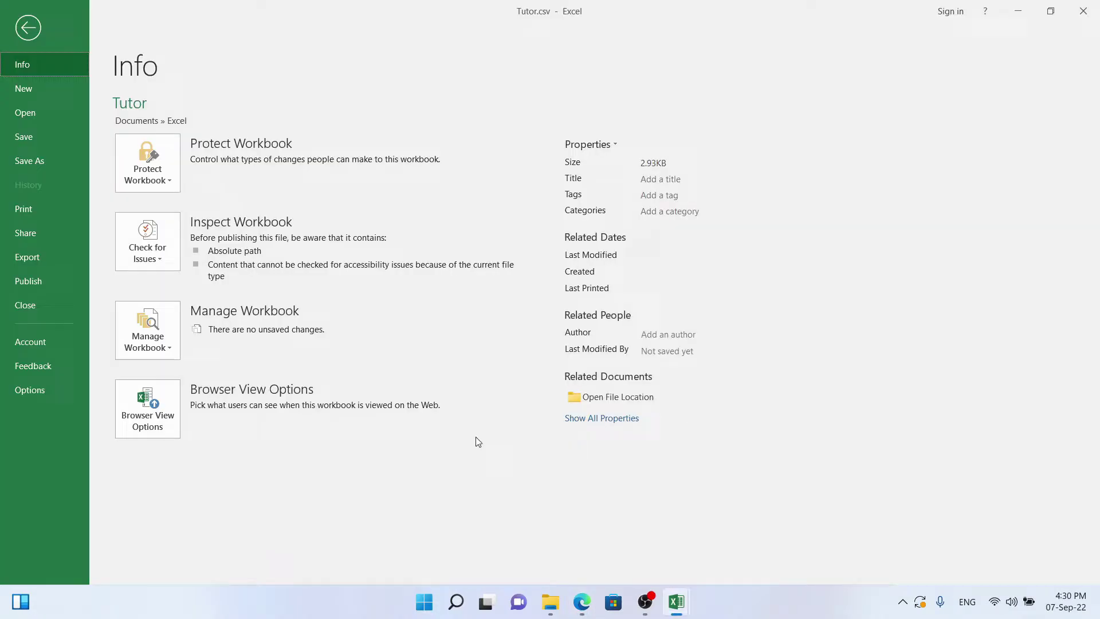
Save Tutor.csv in the current folder as an Excel Workbook, Tutor.xlsx.
click(51, 44)
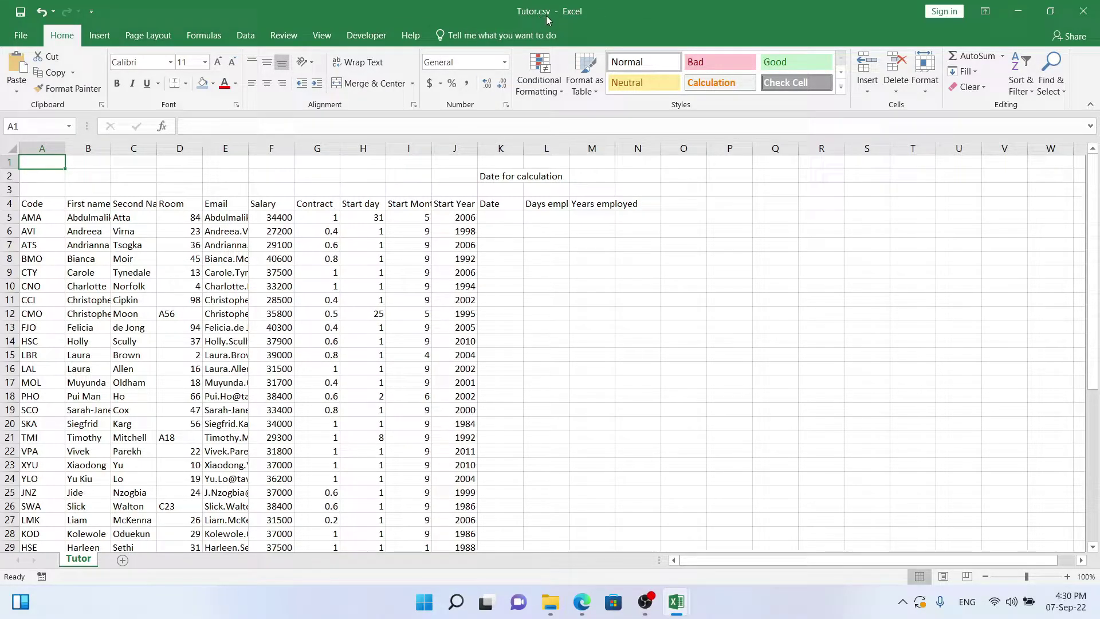
click(12, 35)
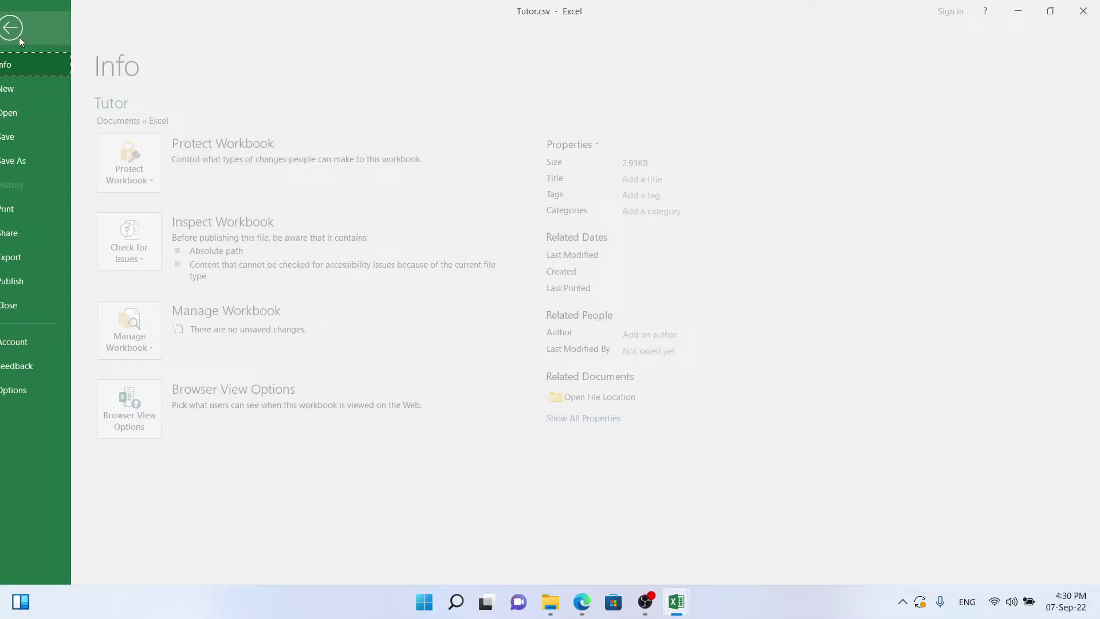
click(36, 160)
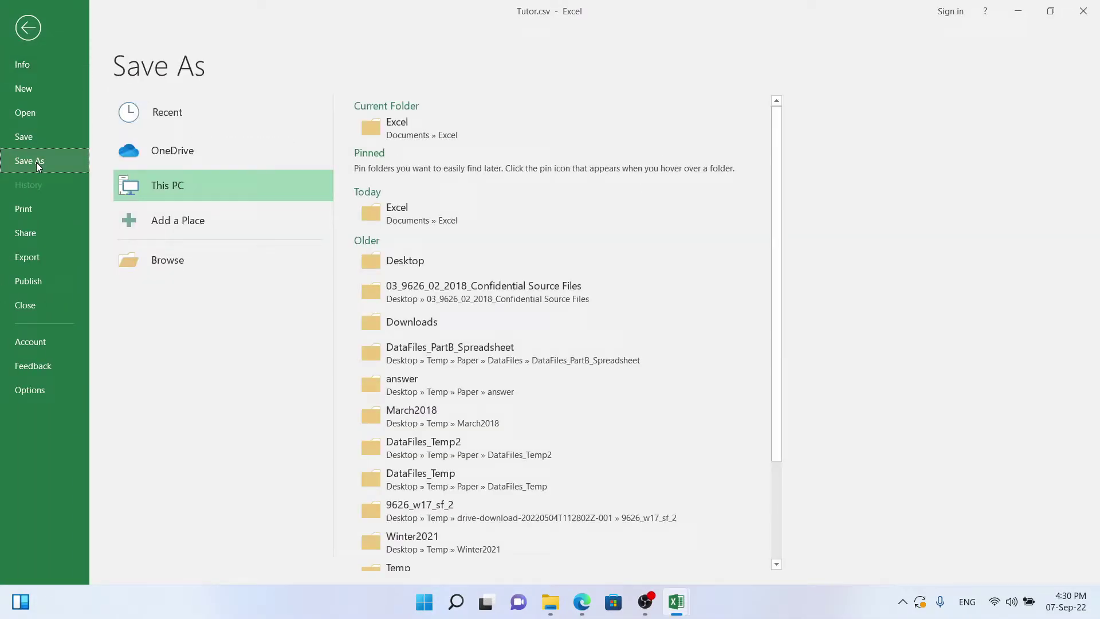
click(396, 131)
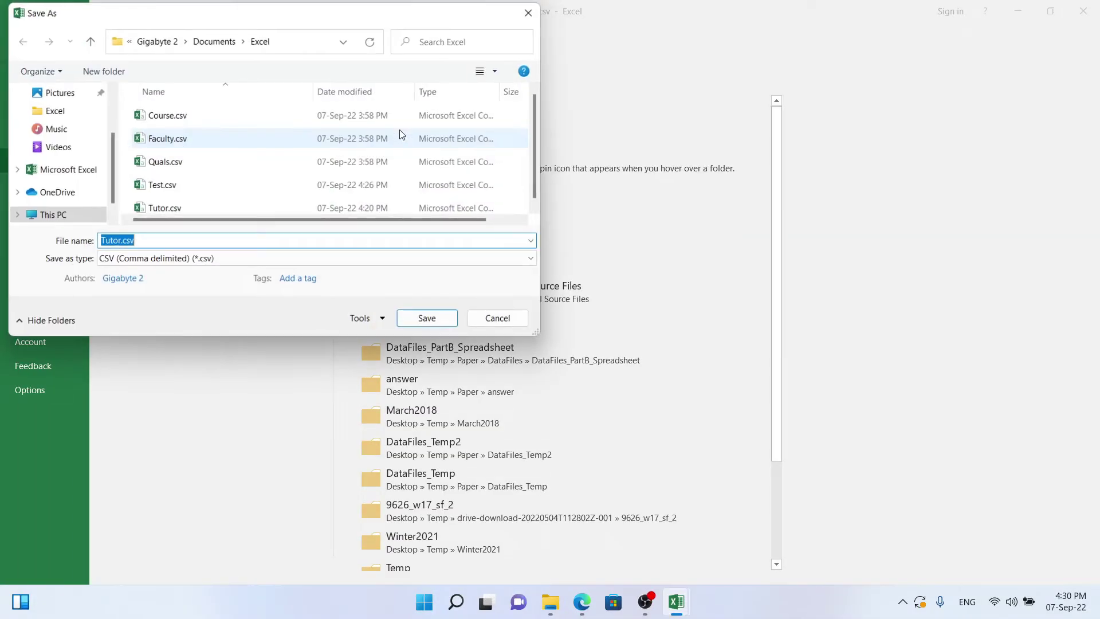
click(165, 261)
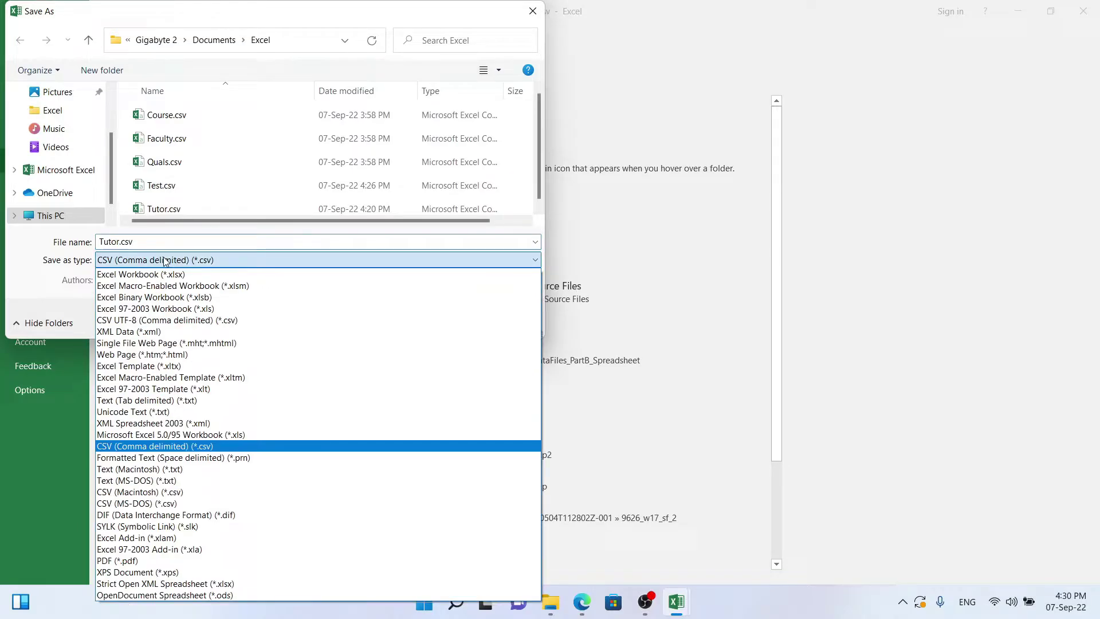
click(193, 275)
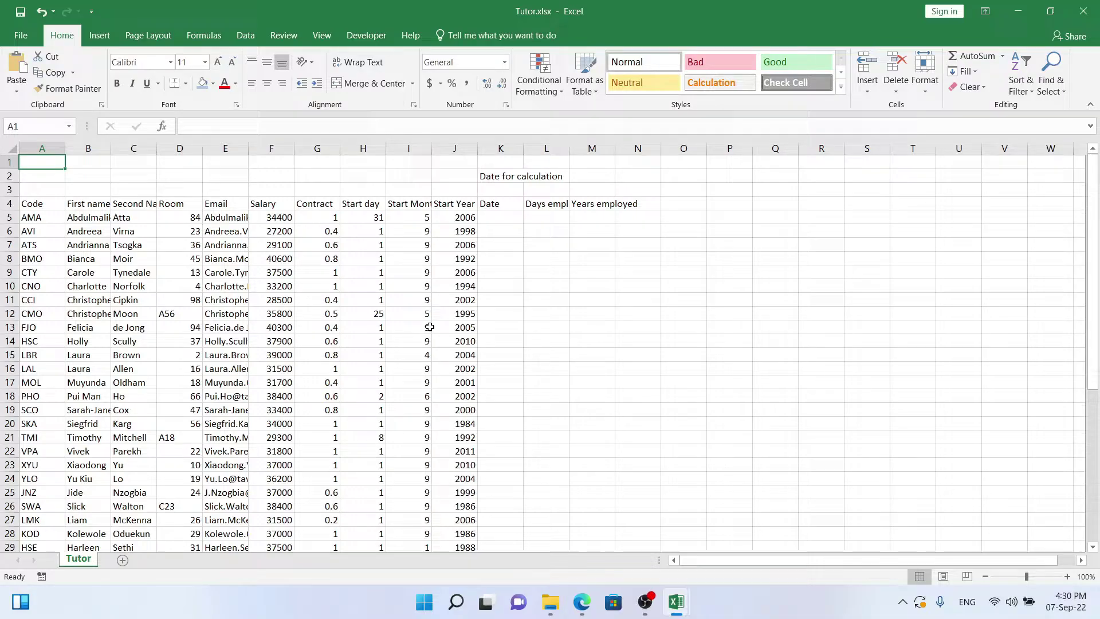
Paste the title into A1 and check the merge and formatting instruction in the PDF.
key(ctrl+v)
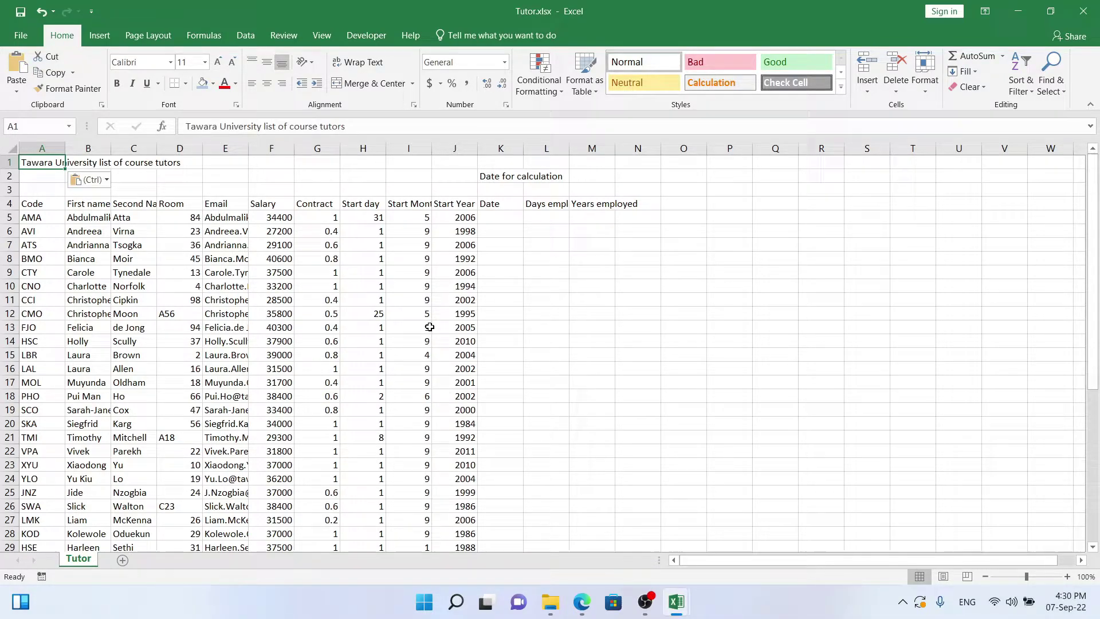
key(alt+Tab)
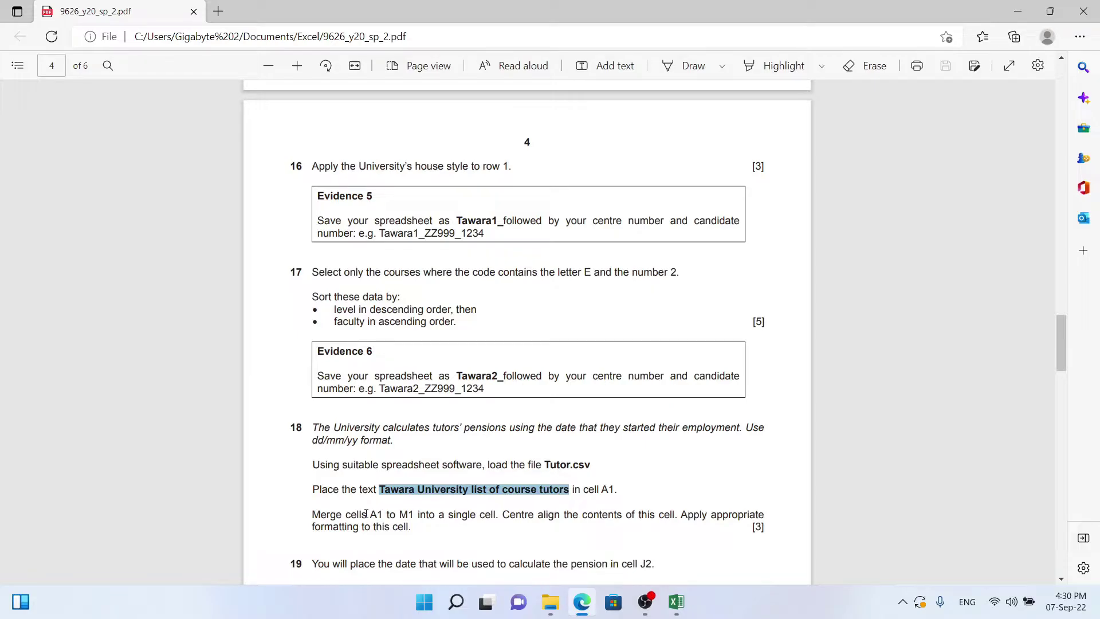
drag(366, 514, 399, 526)
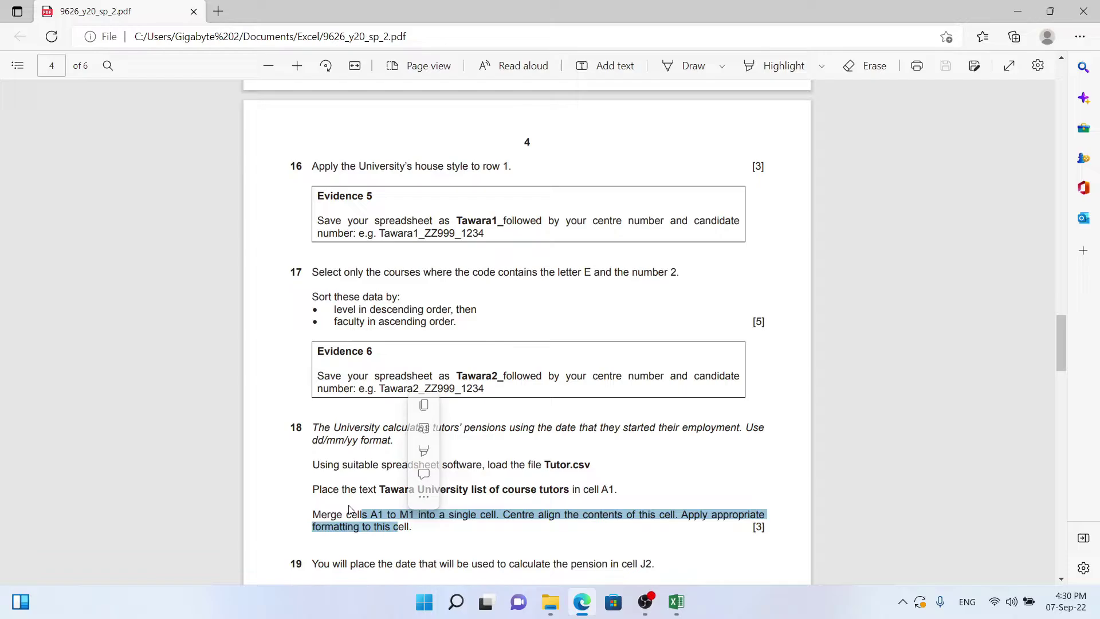
key(alt+Tab)
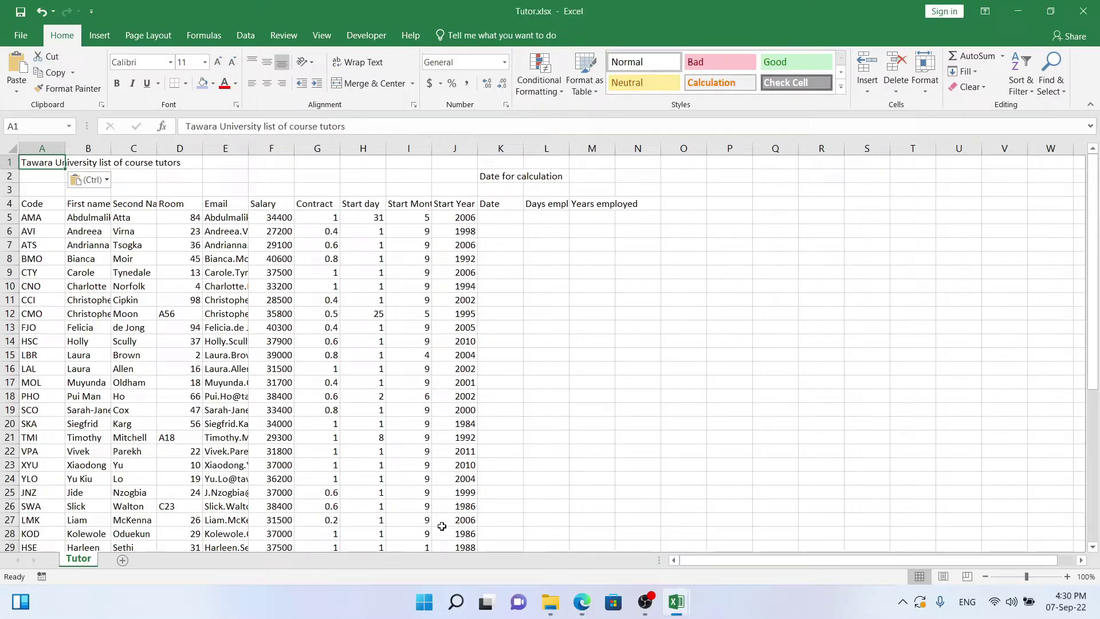
Merge and centre A1:M1 with light blue fill and bold red 18-point Arial text.
drag(596, 160, 45, 148)
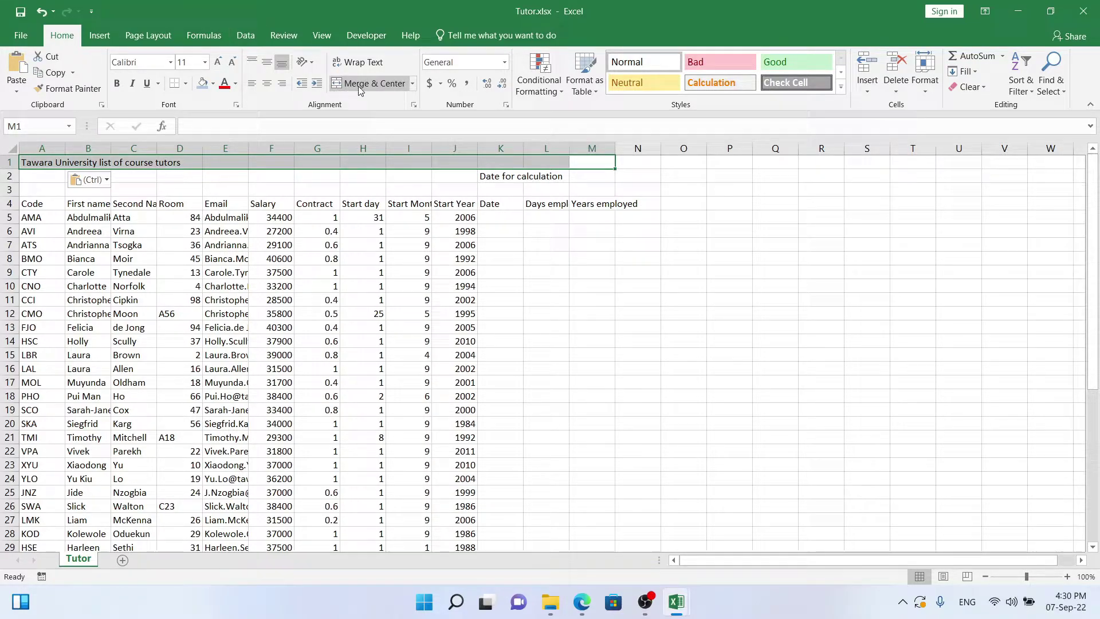
click(374, 84)
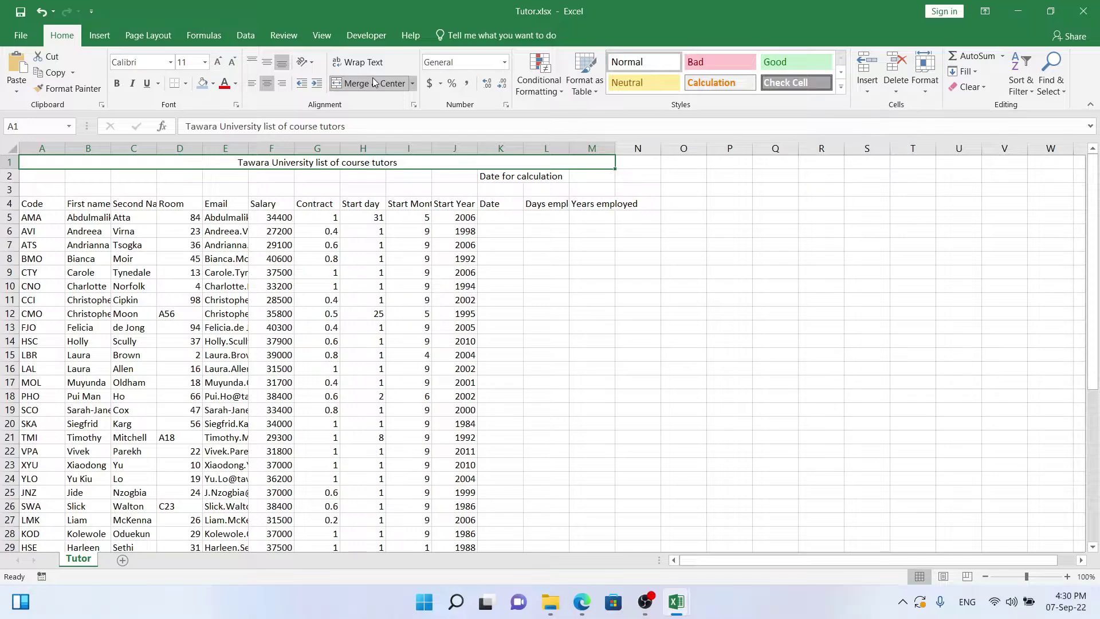
click(207, 86)
click(224, 84)
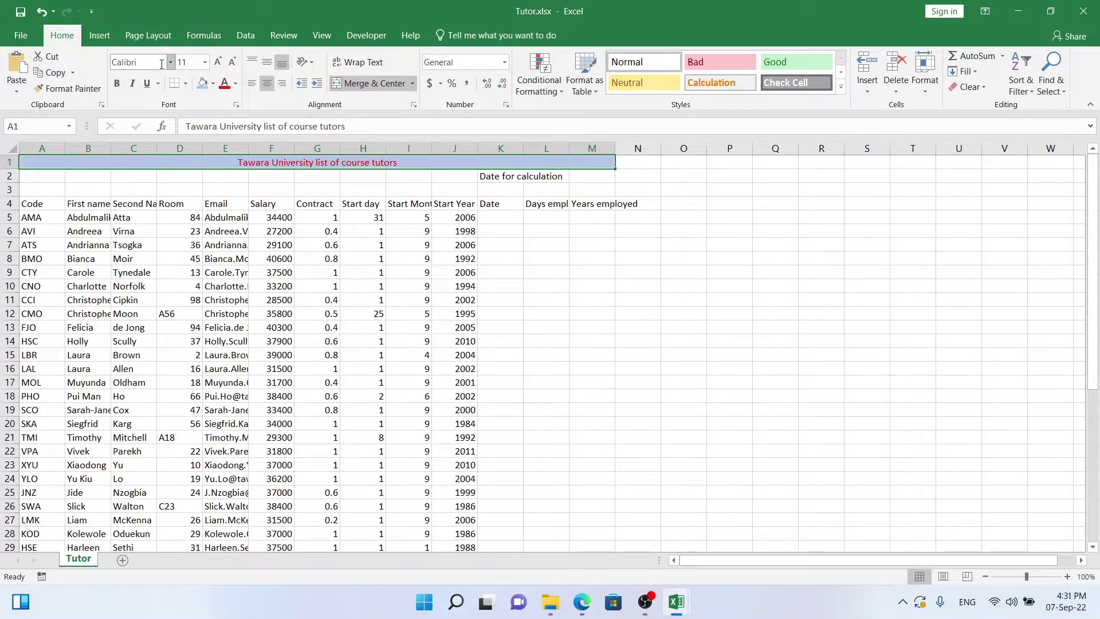
click(117, 84)
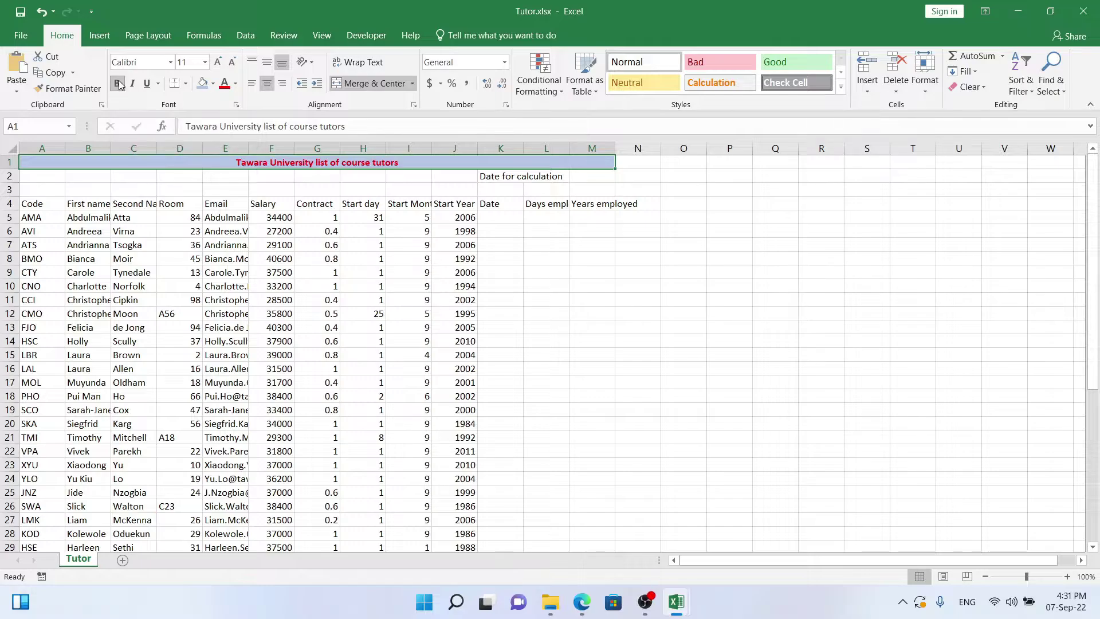
click(205, 65)
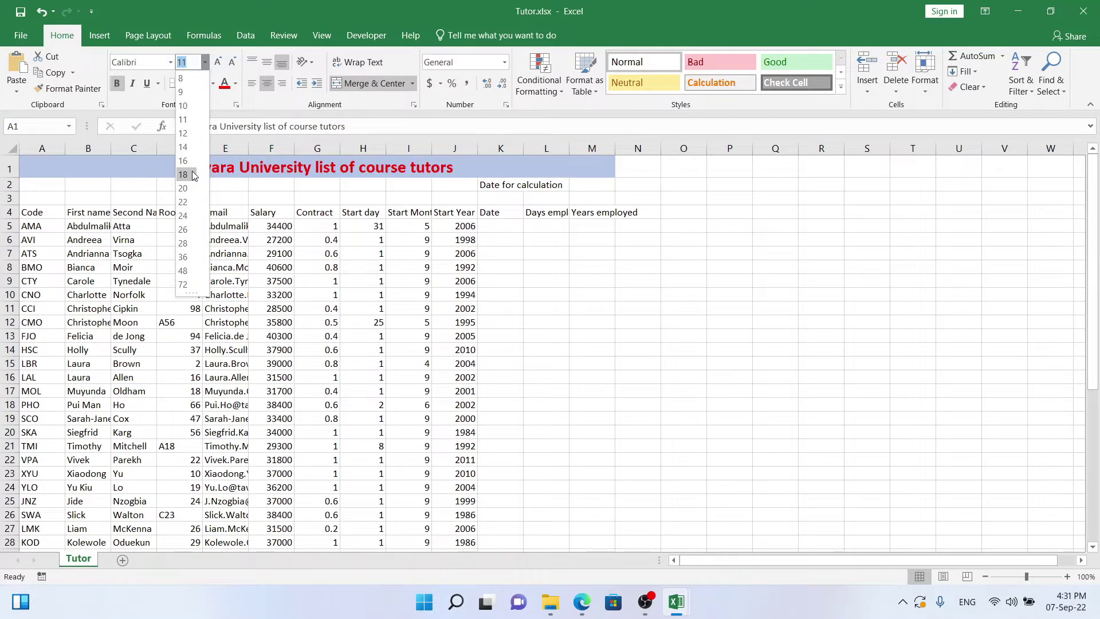
click(193, 176)
click(170, 62)
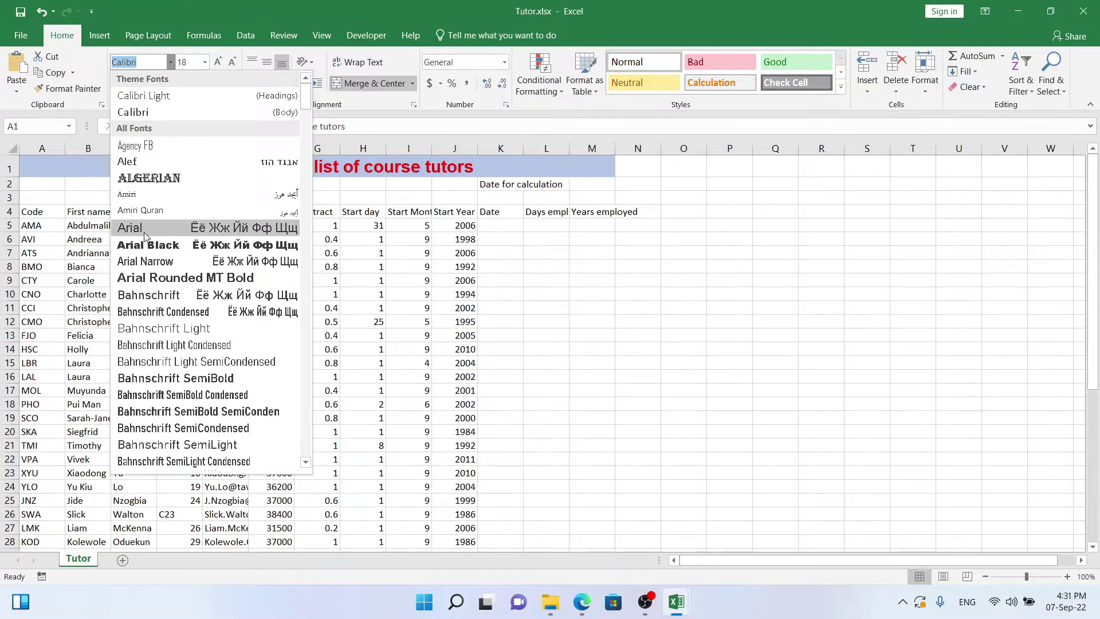
click(143, 231)
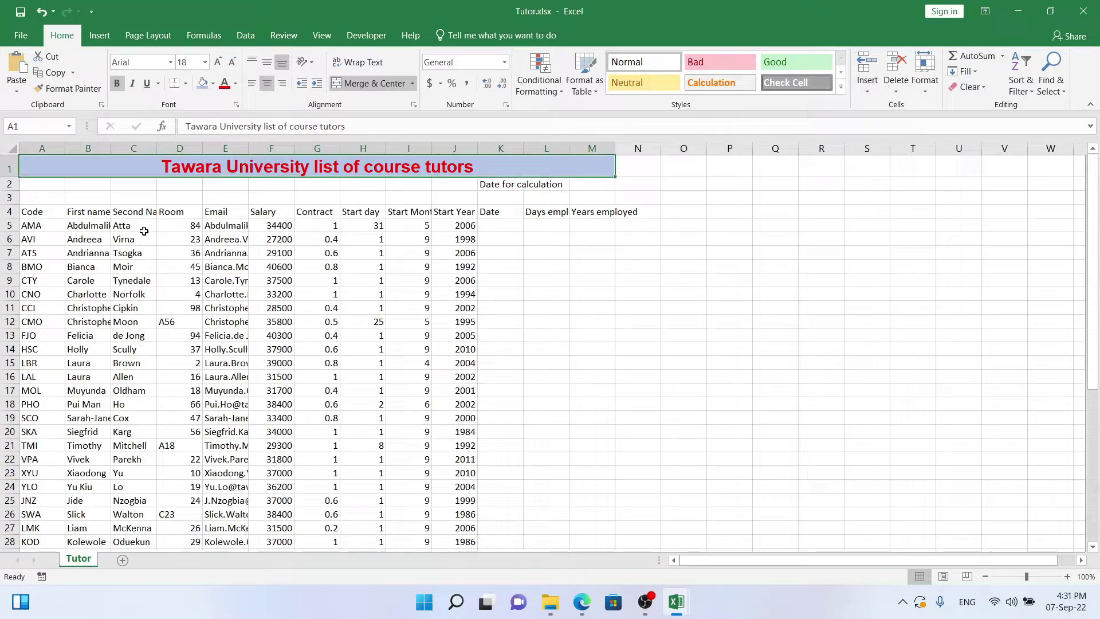
click(539, 273)
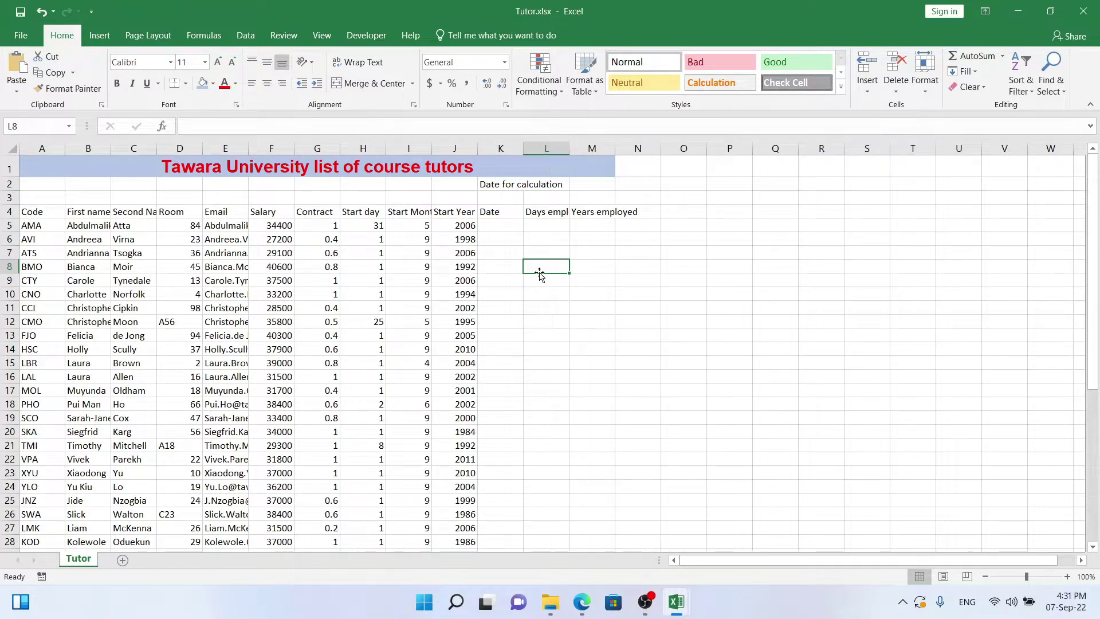
Read question 19 on limiting J2 to 2010–2040 dates, then return to Tutor.xlsx.
key(alt+Tab)
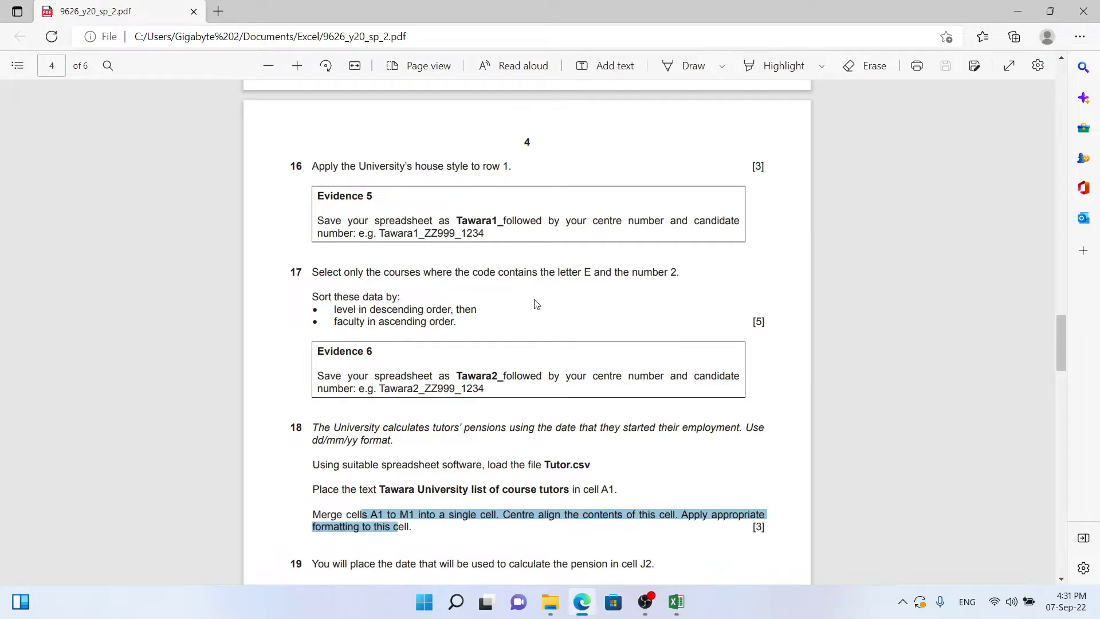
scroll(551, 472, down, 2)
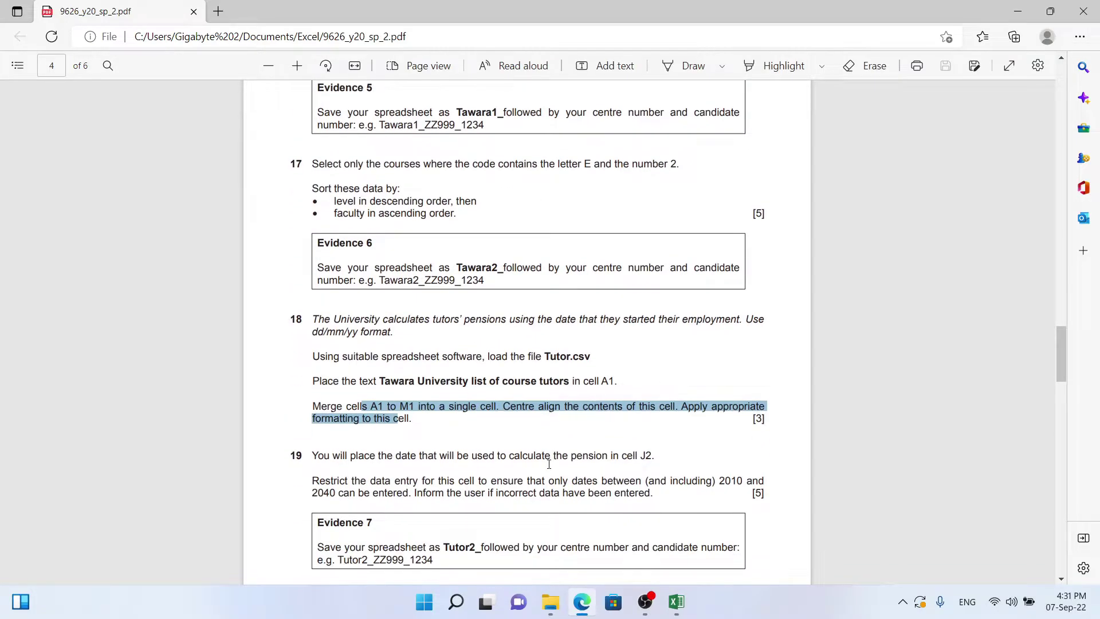
click(412, 455)
mouse_move(417, 465)
mouse_down()
mouse_move(419, 480)
mouse_move(367, 523)
mouse_move(417, 462)
mouse_up()
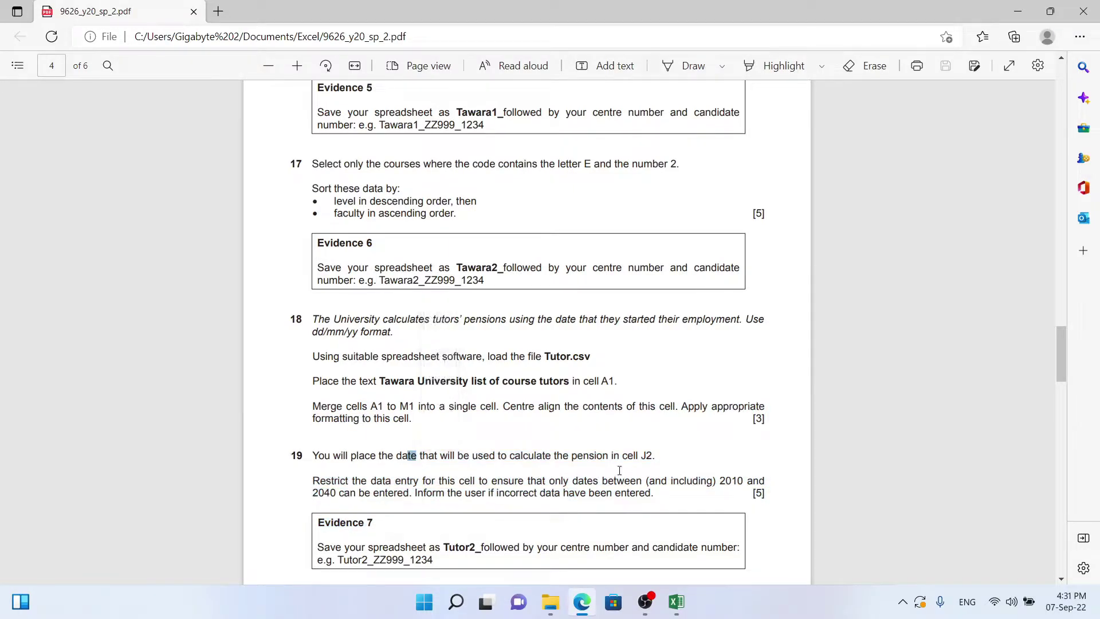
click(616, 456)
scroll(616, 457, down, 2)
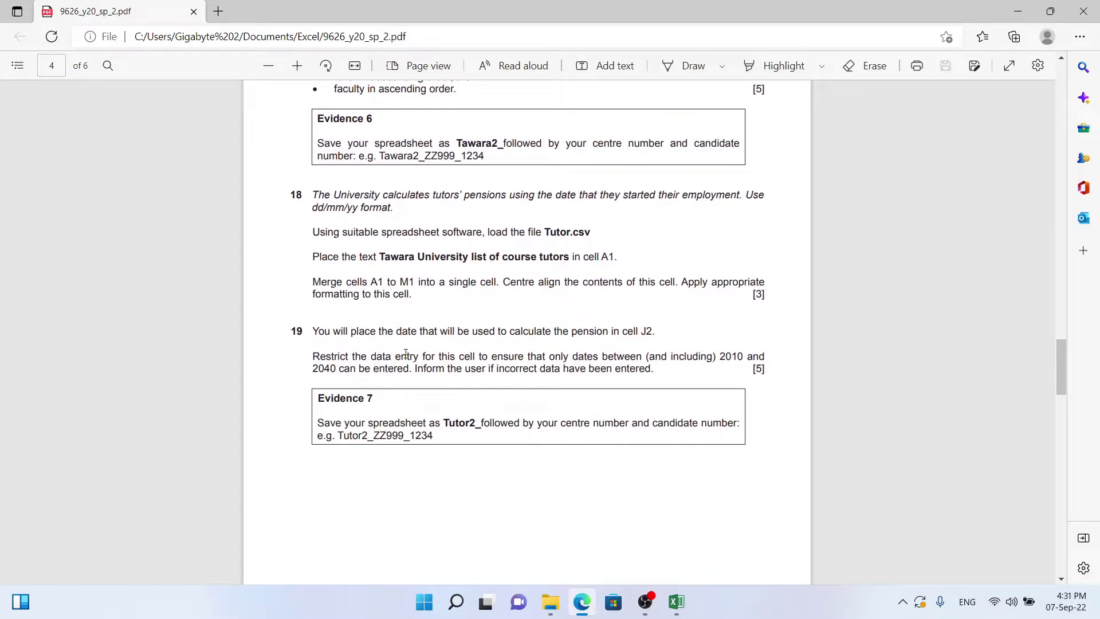
drag(405, 354, 466, 363)
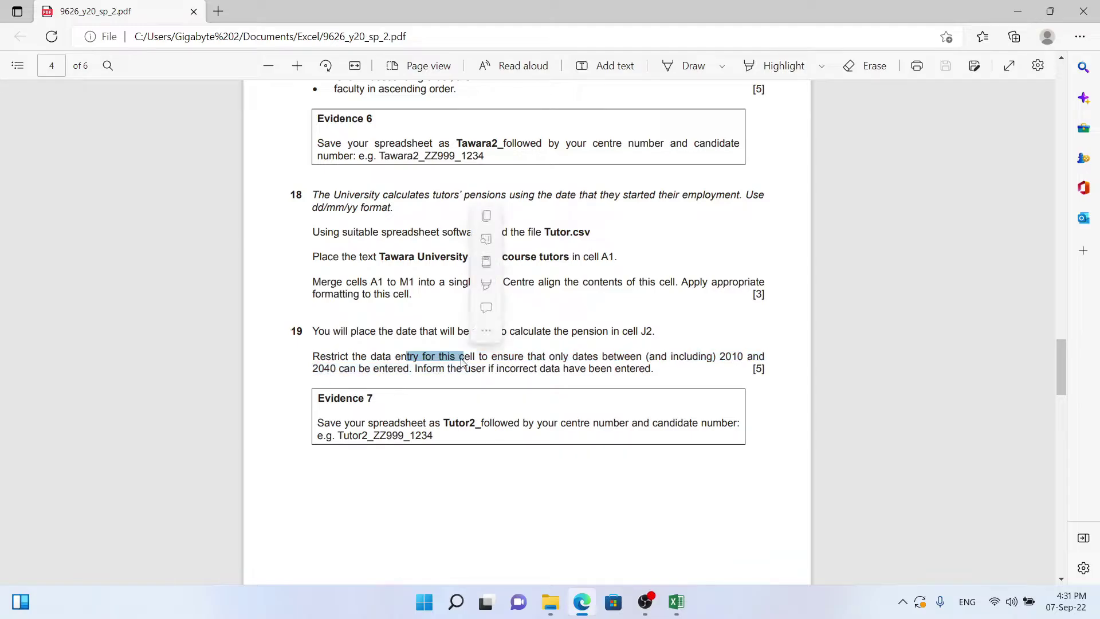
click(671, 359)
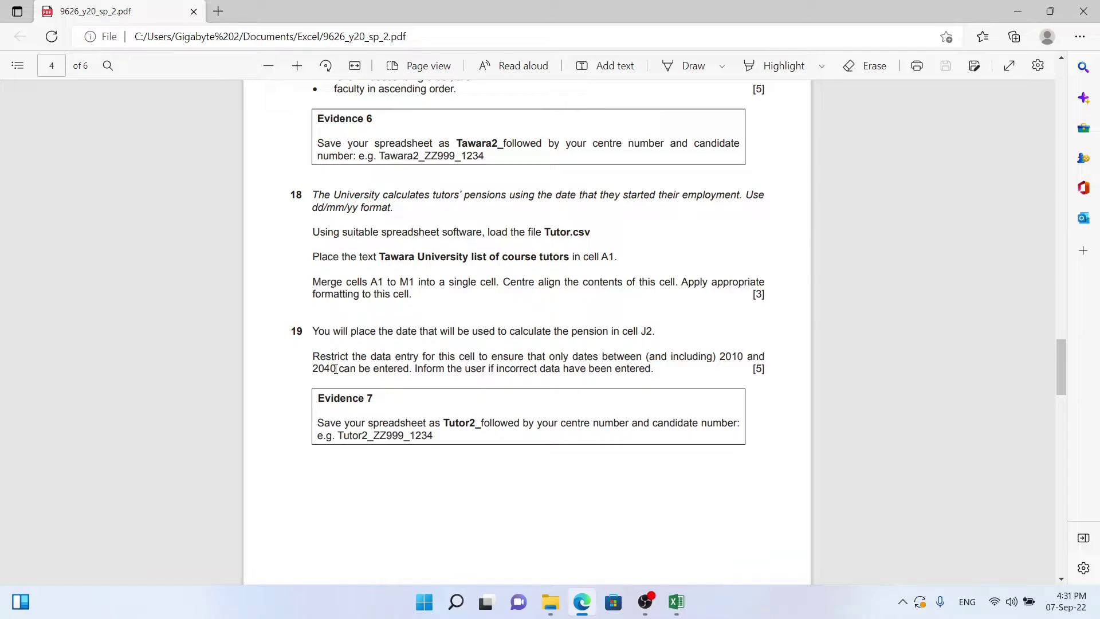
key(alt+Tab)
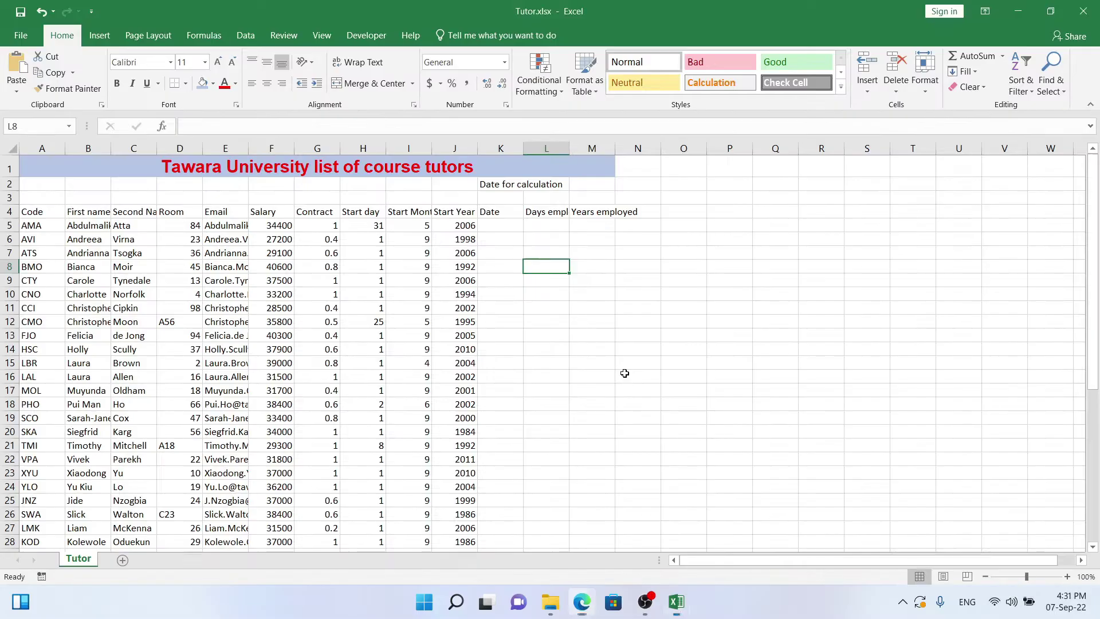
Open the Data Validation settings for cell J2.
click(454, 185)
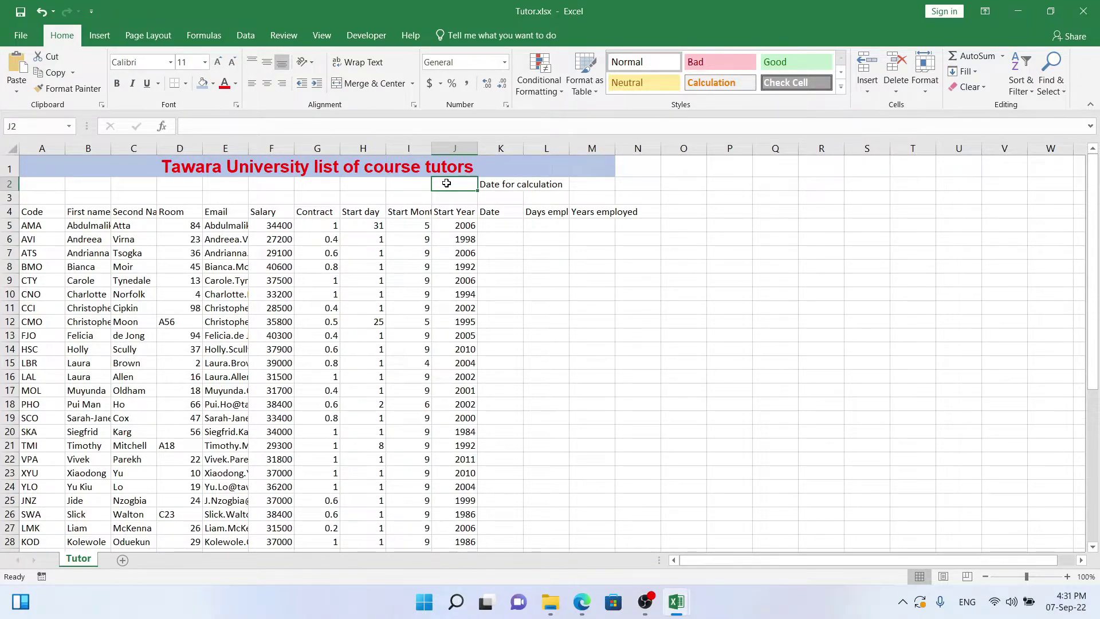
click(245, 36)
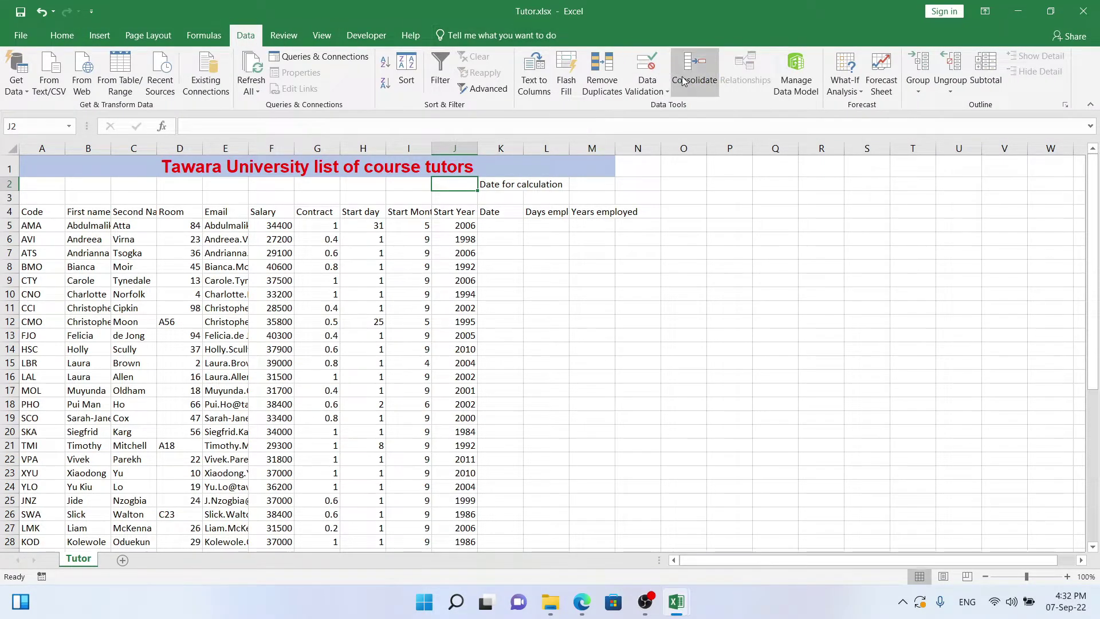
click(665, 92)
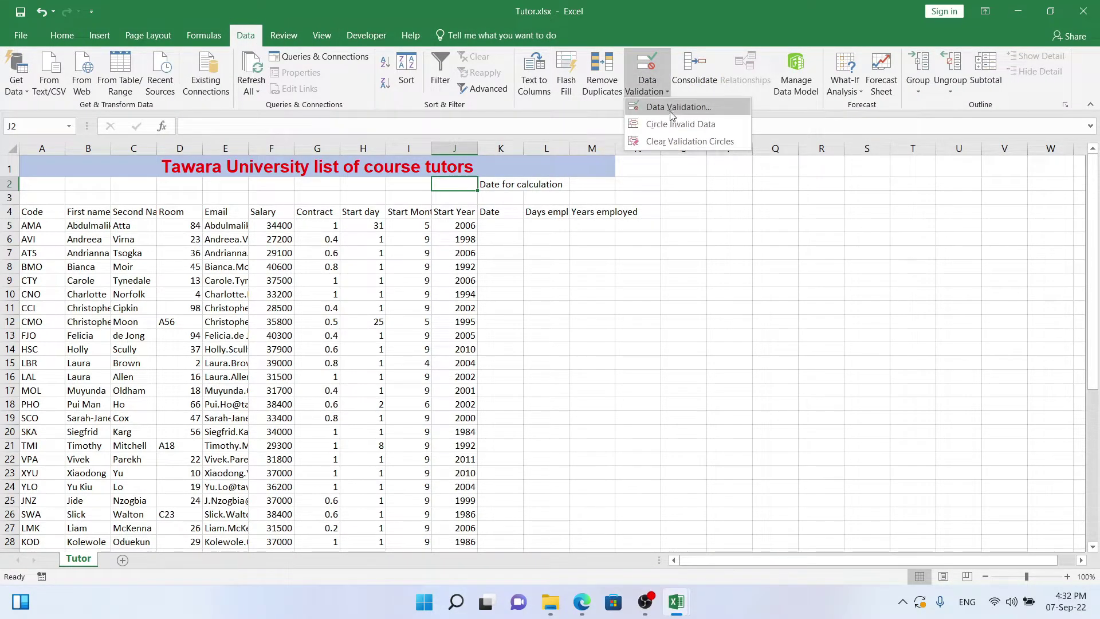
click(657, 109)
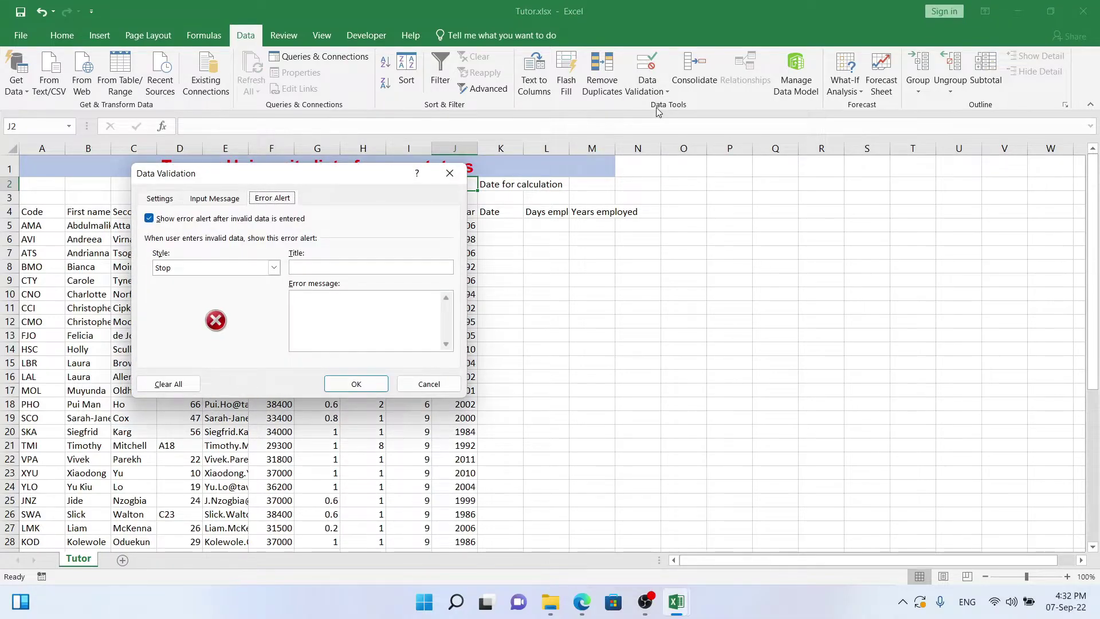
click(170, 201)
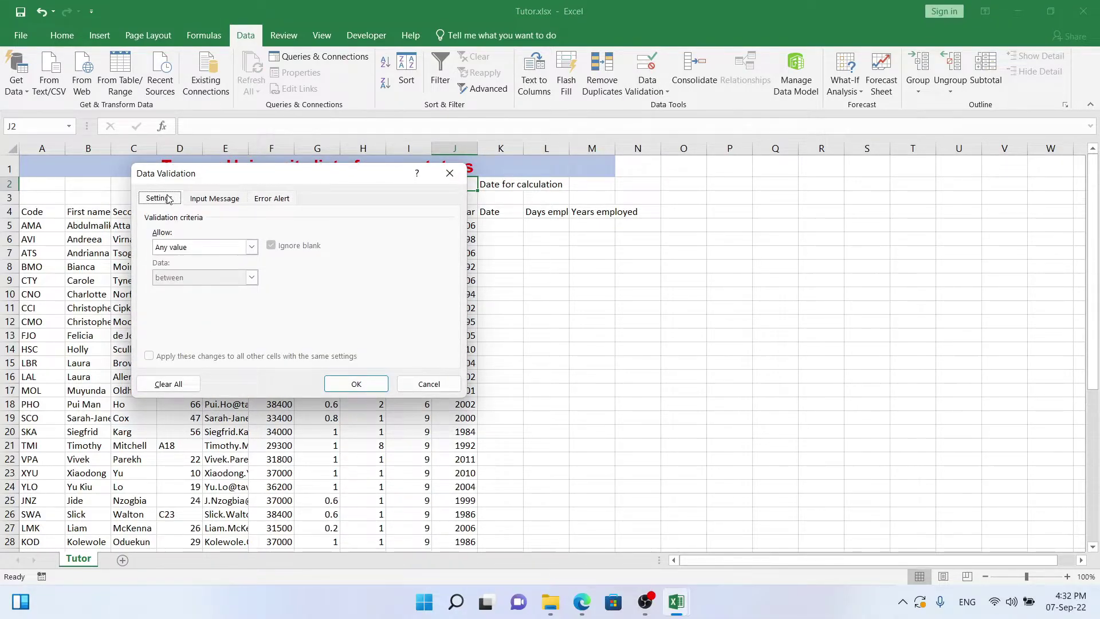
Allow only dates between 1-1-2010 and 31-12-2040.
click(186, 248)
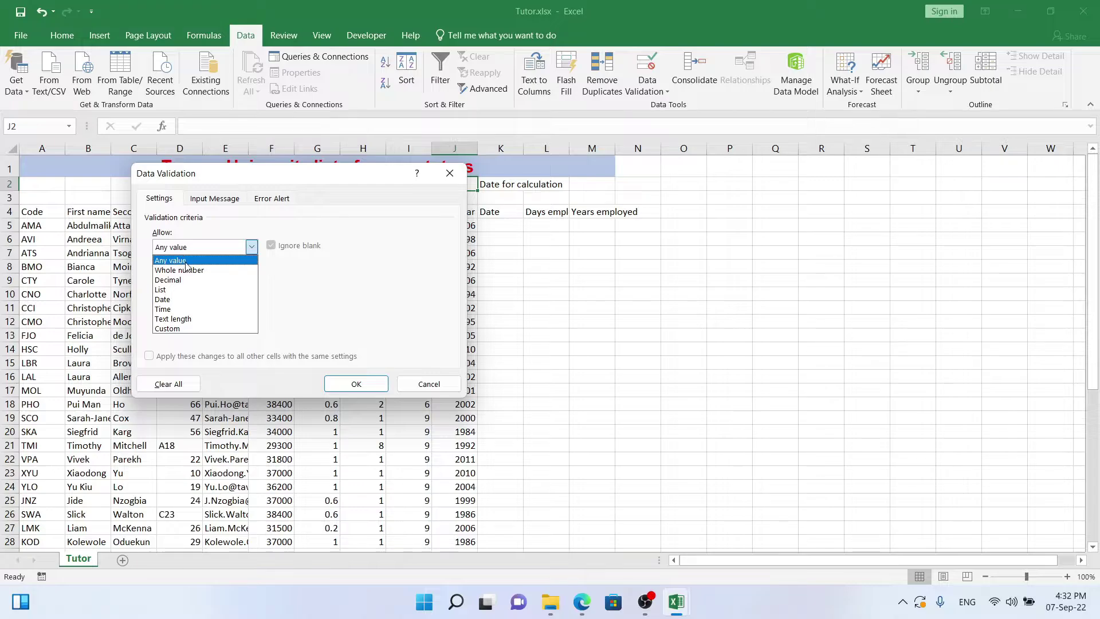
click(187, 300)
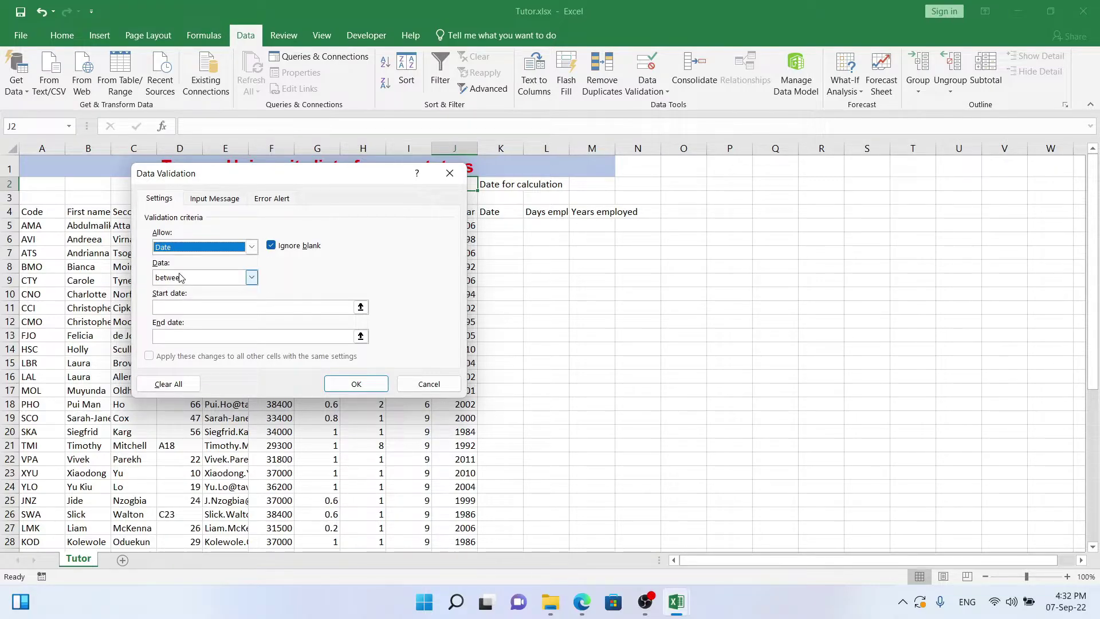
click(179, 306)
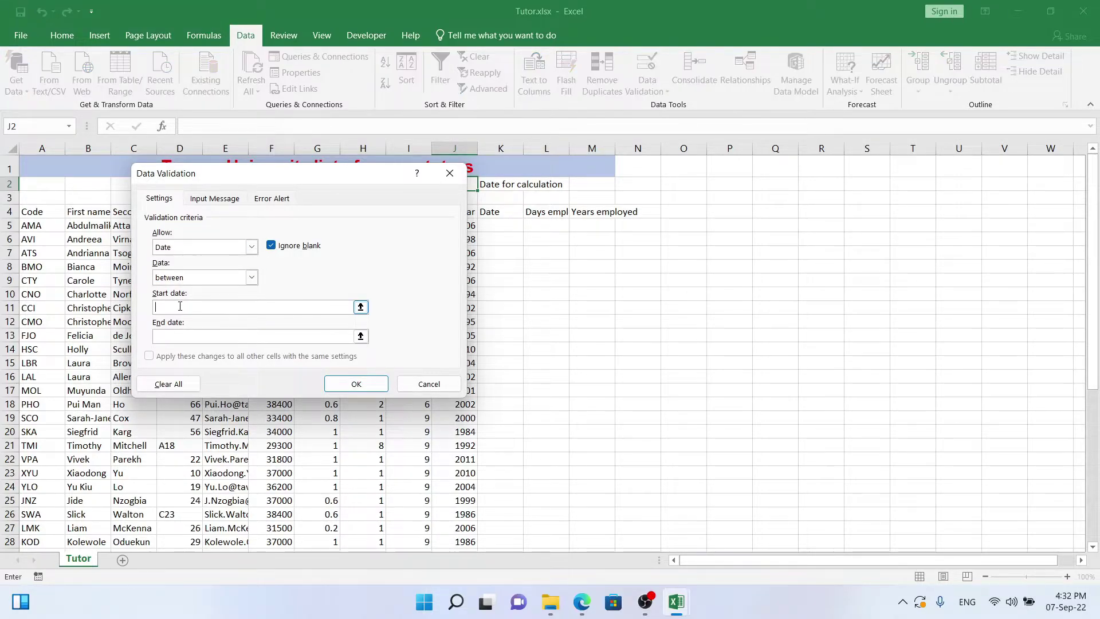
text(1-1-2010)
click(188, 338)
text(31-12-2)
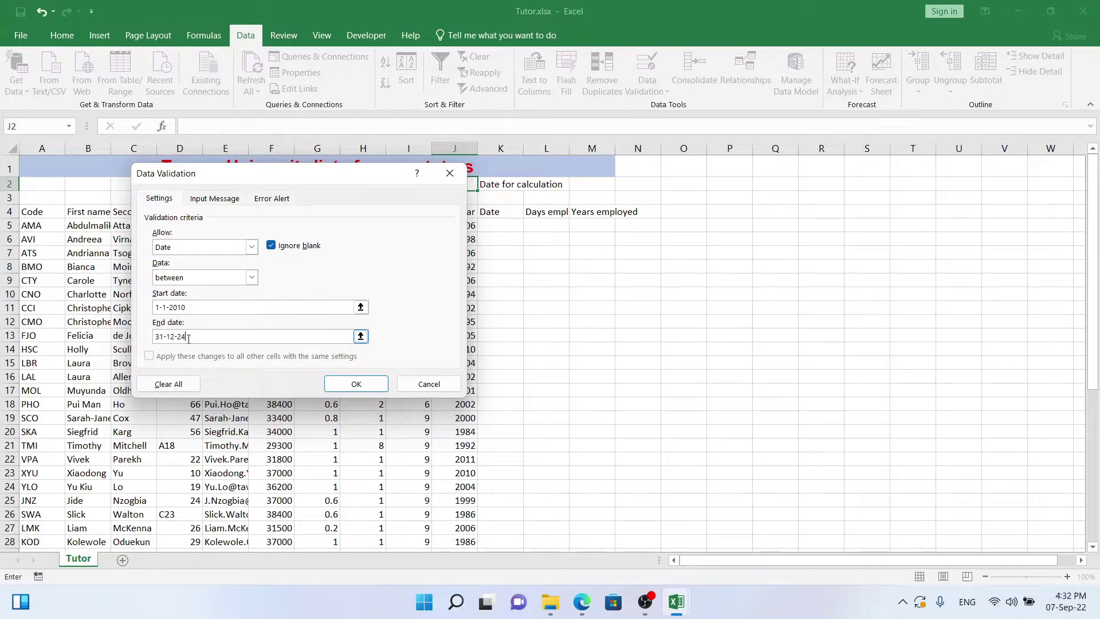
text(040)
Turn off J2's input message and set a Stop alert titled 'Error': 'Please add a date value between 2010 and 2040 inclusive.'.
click(215, 198)
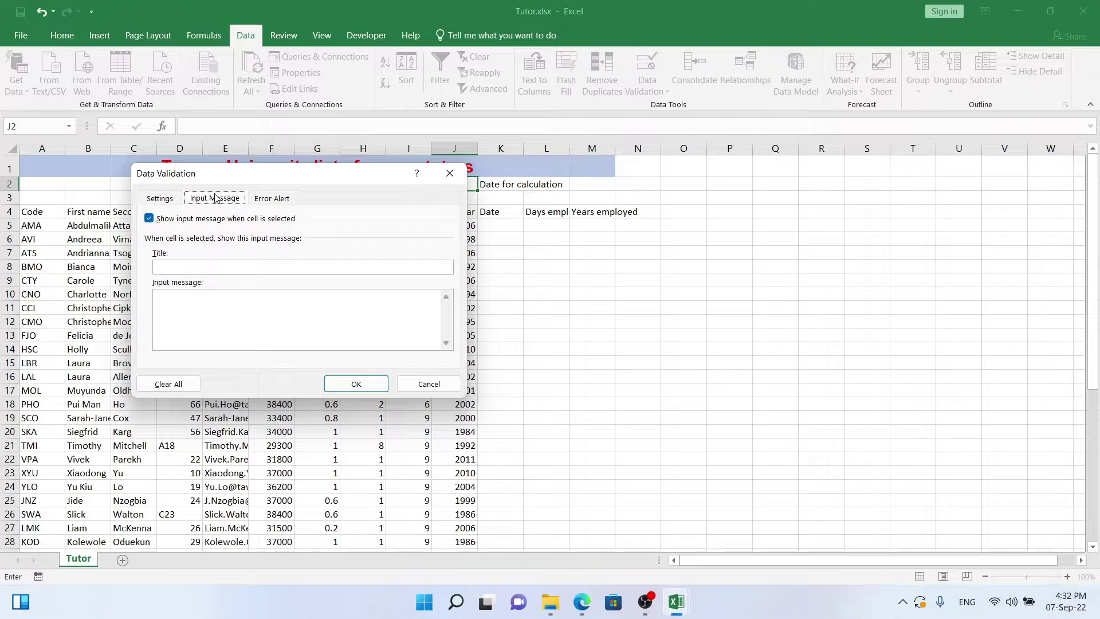
click(149, 219)
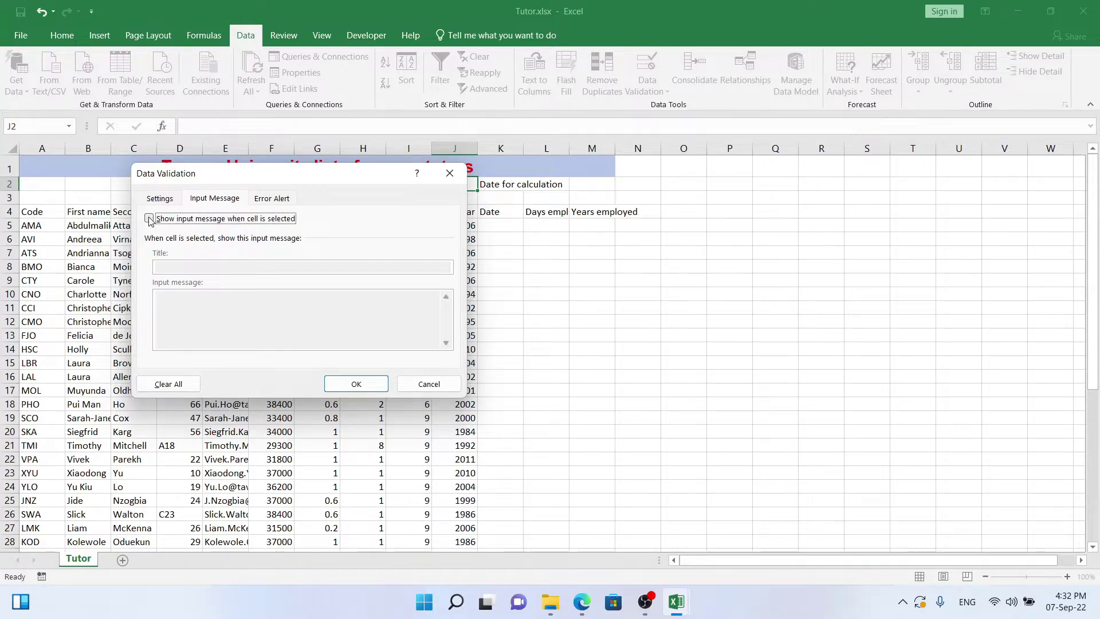
click(269, 201)
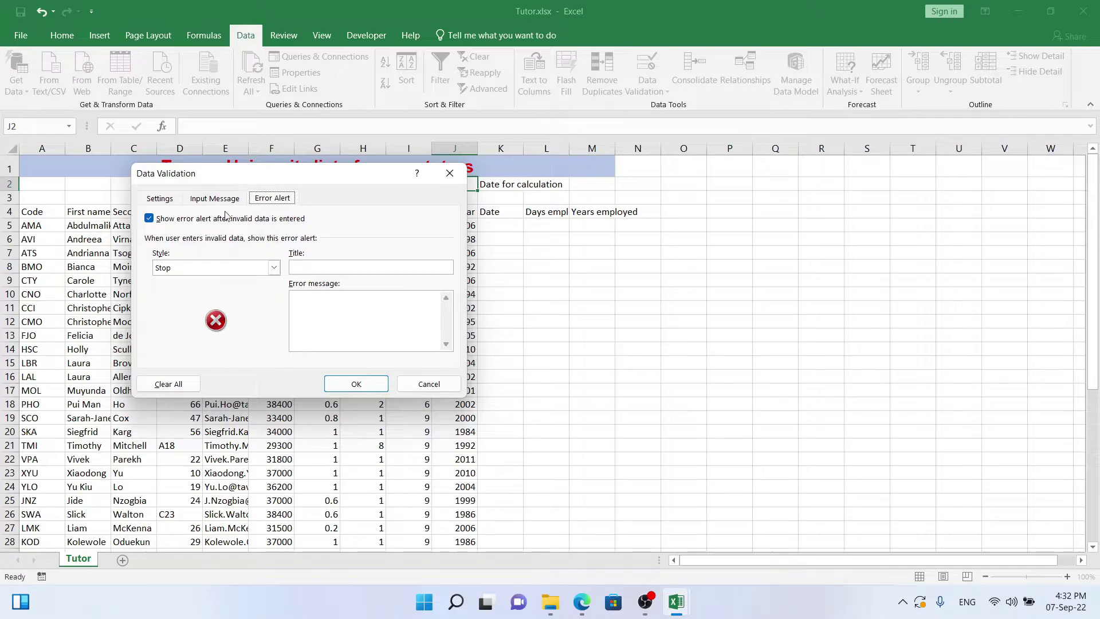
click(274, 267)
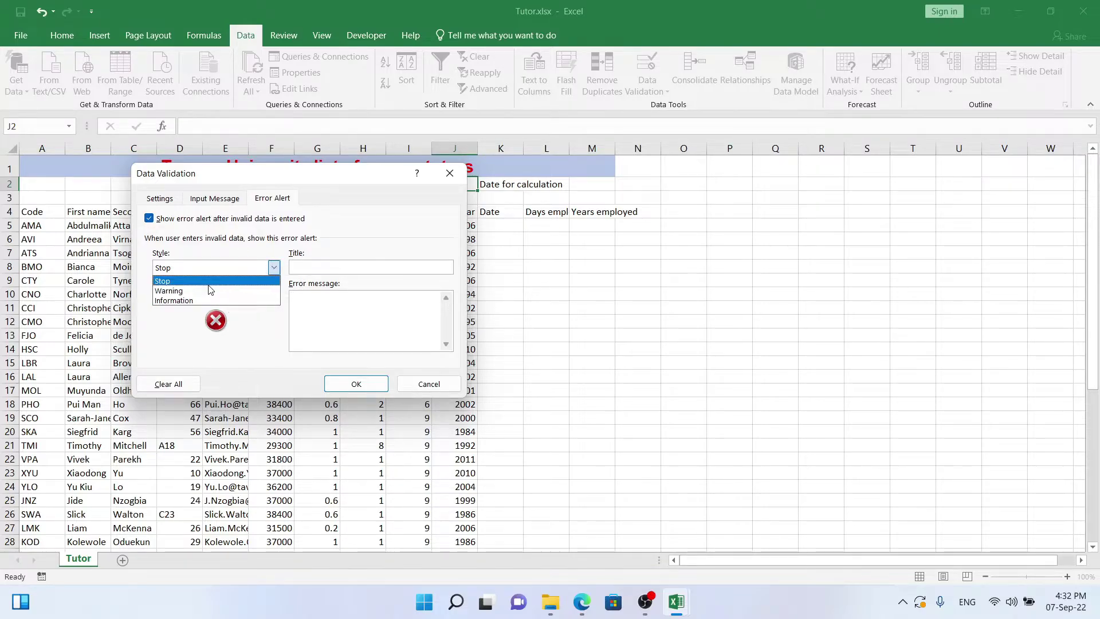
click(207, 283)
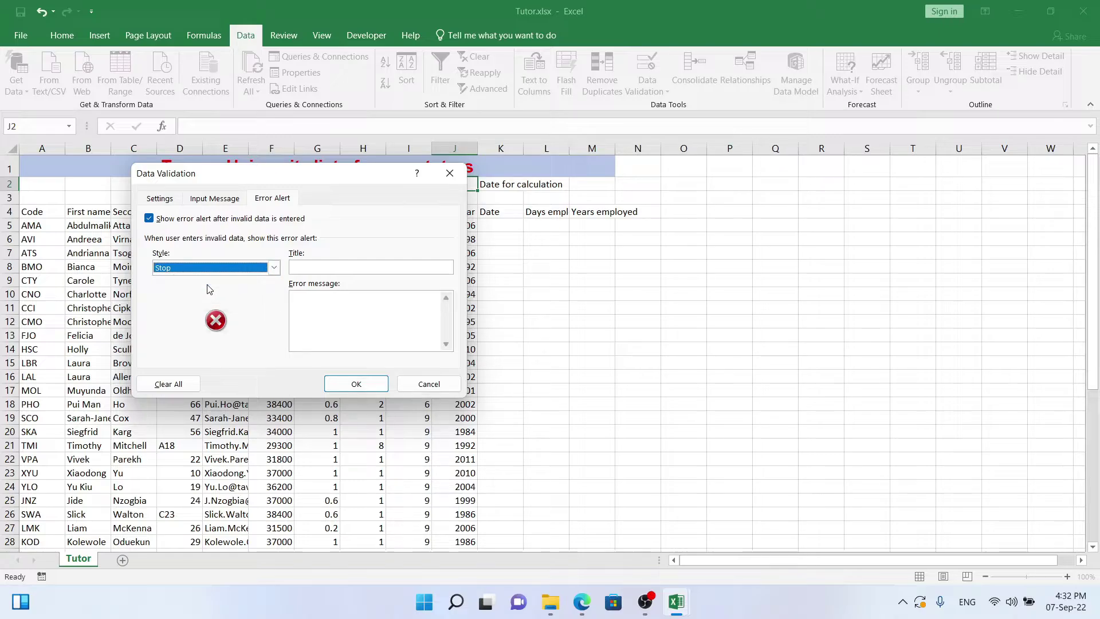
click(307, 267)
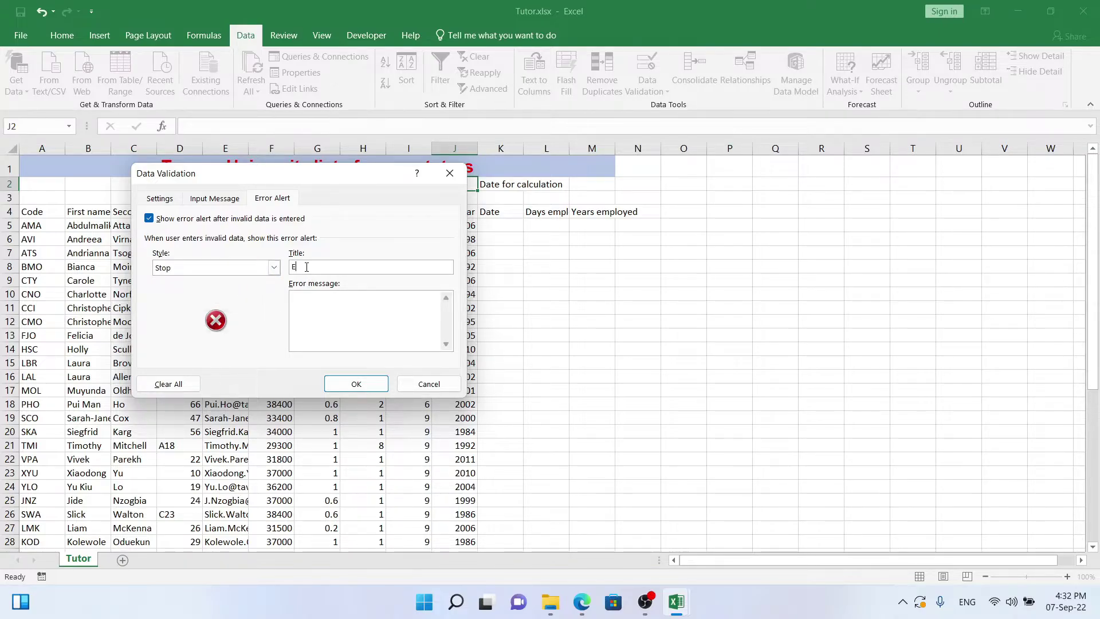
text(Erro)
text(Please)
text( add a )
text(date valu)
text(e betw)
text(een )
text(2010 adn)
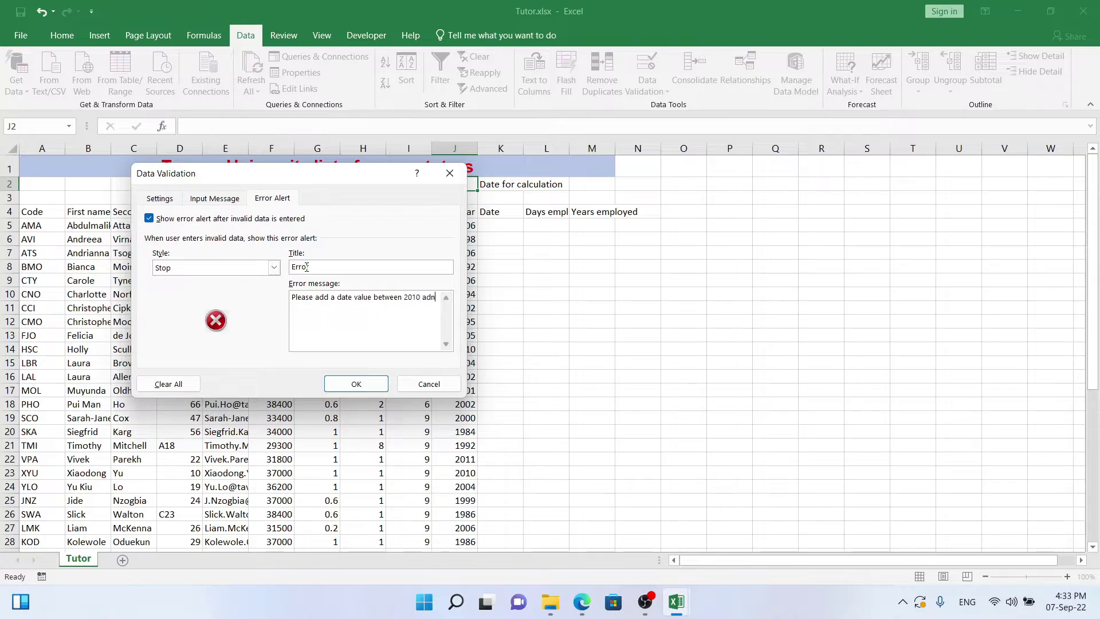
key(BackSpace)
key(BackSpace)
text(nd 2040 inclusive.)
click(342, 386)
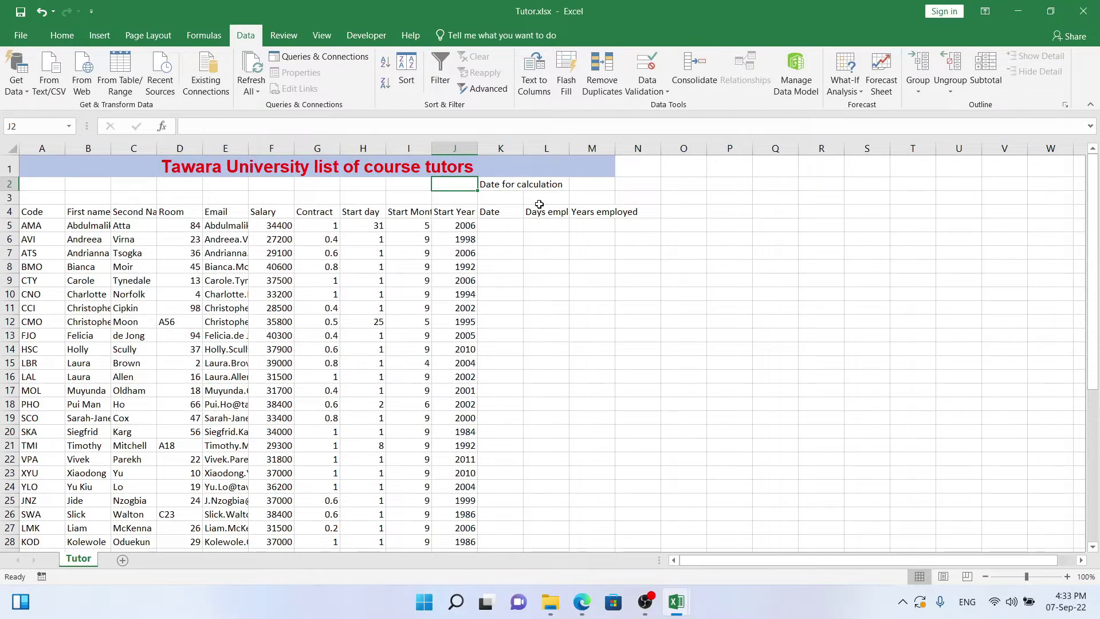
Enter the invalid text 'ldhgsl' in J2 to trigger the validation error.
click(452, 198)
click(451, 184)
text(ldhgsl)
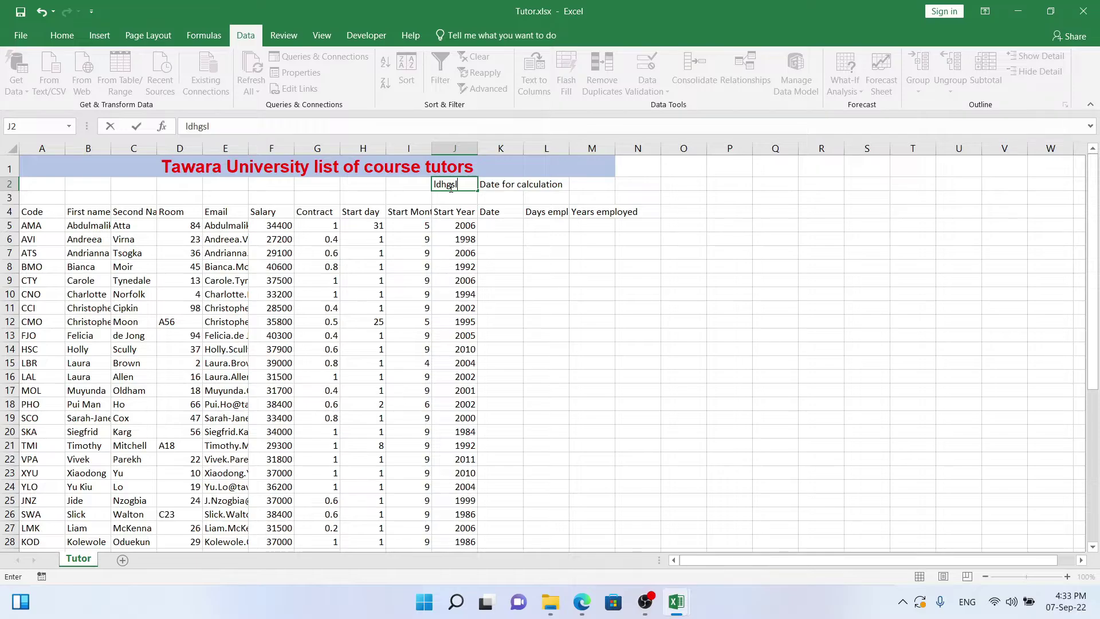
key(Return)
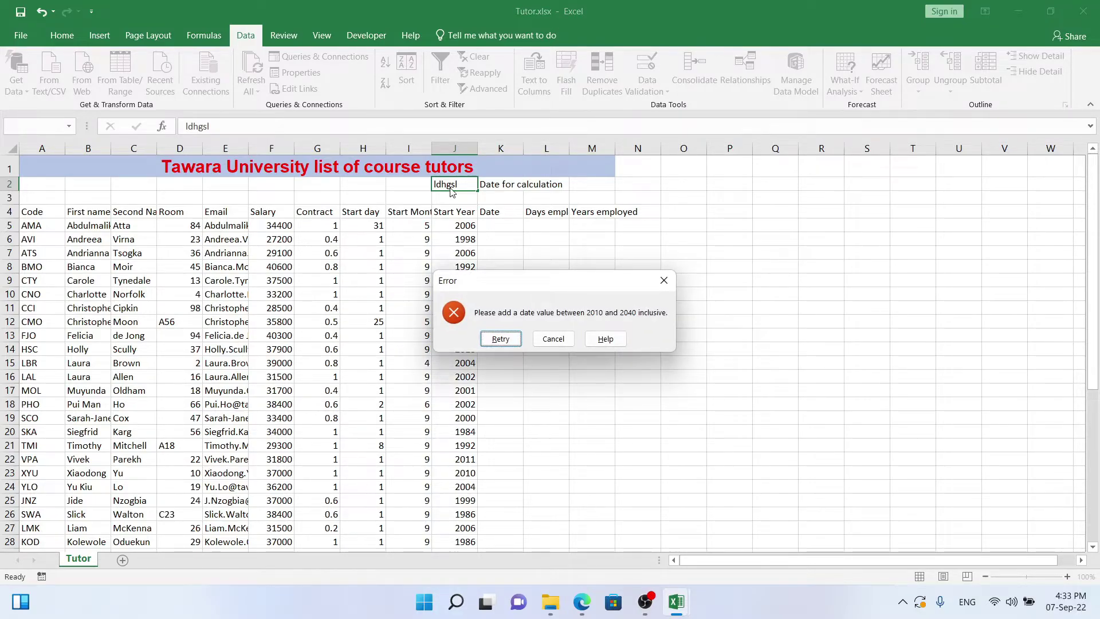
Retry J2 with the out-of-range date 31-12-2009.
click(500, 339)
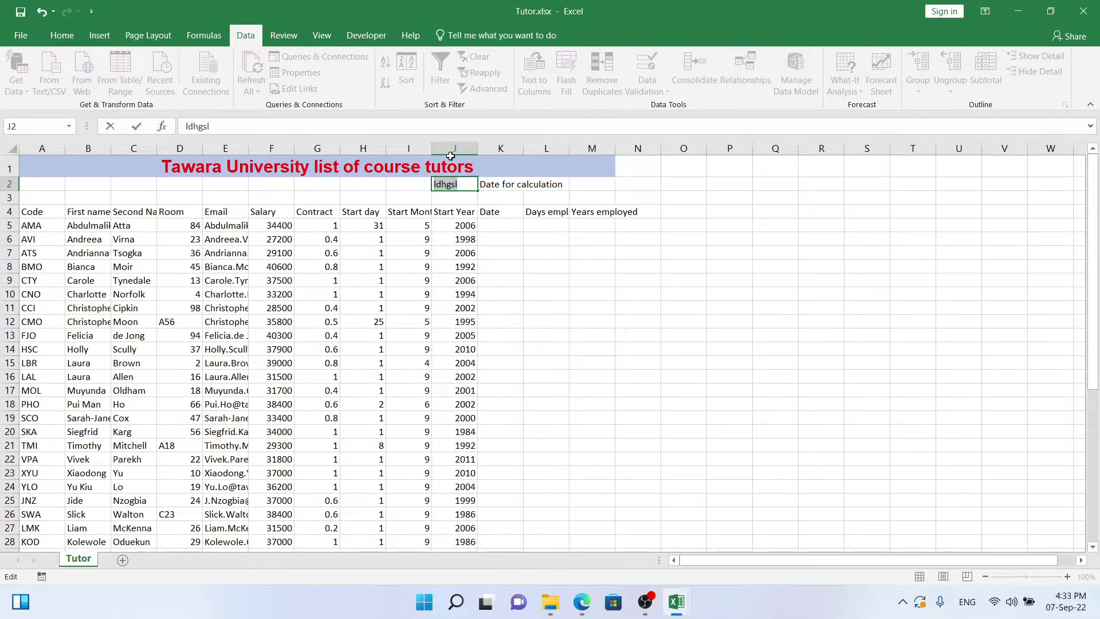
text(1)
key(BackSpace)
text(31-12-2009)
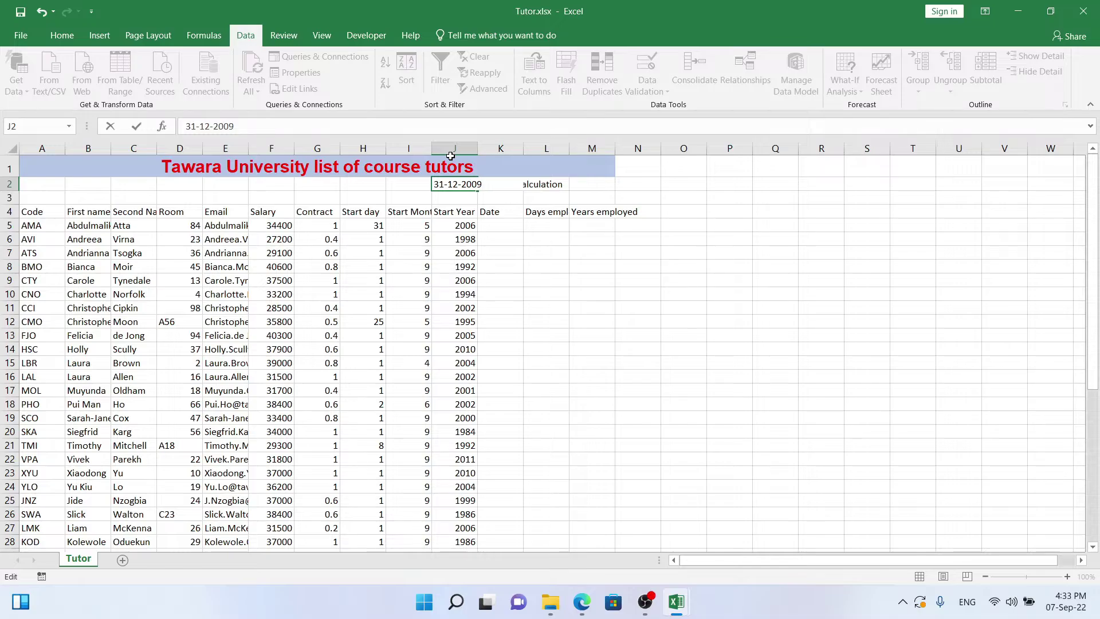
key(shift+Home)
key(Return)
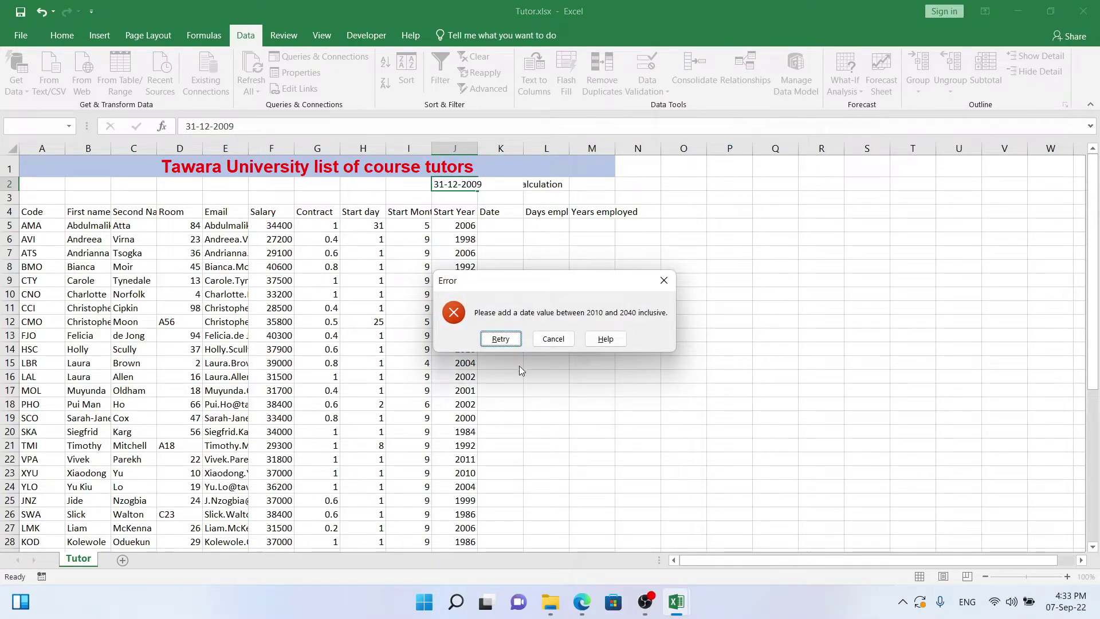
Replace the rejected entry in J2 with the valid date 1-1-2040.
click(505, 340)
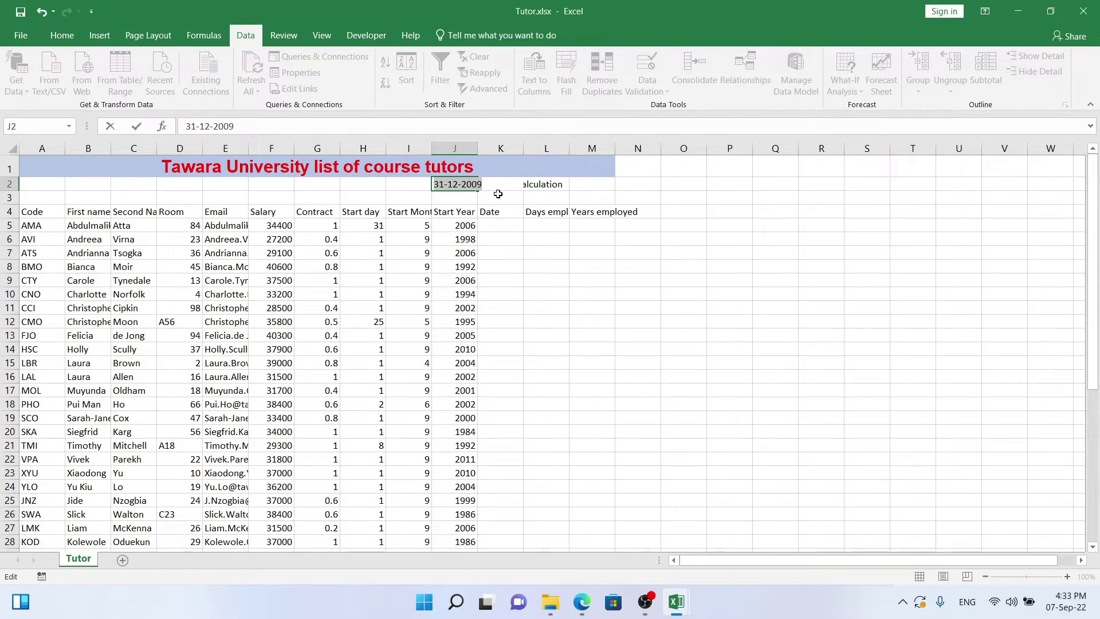
key(End)
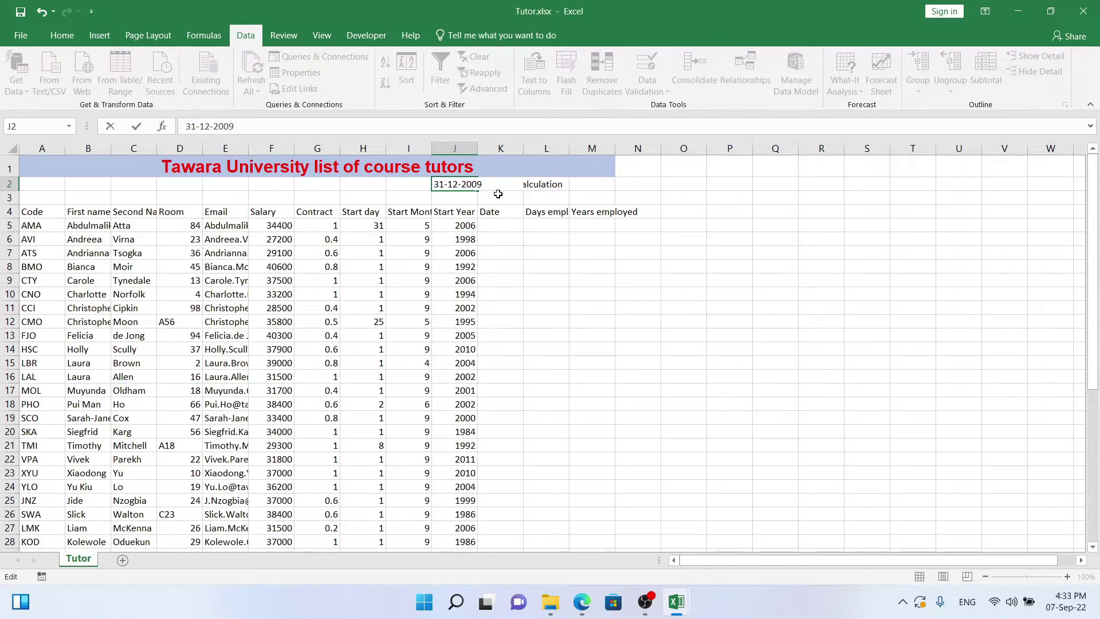
key(BackSpace)
key(BackSpace)
key(BackSpace)
key(BackSpace)
key(BackSpace)
key(BackSpace)
key(BackSpace)
key(BackSpace)
key(BackSpace)
key(BackSpace)
text(1-1)
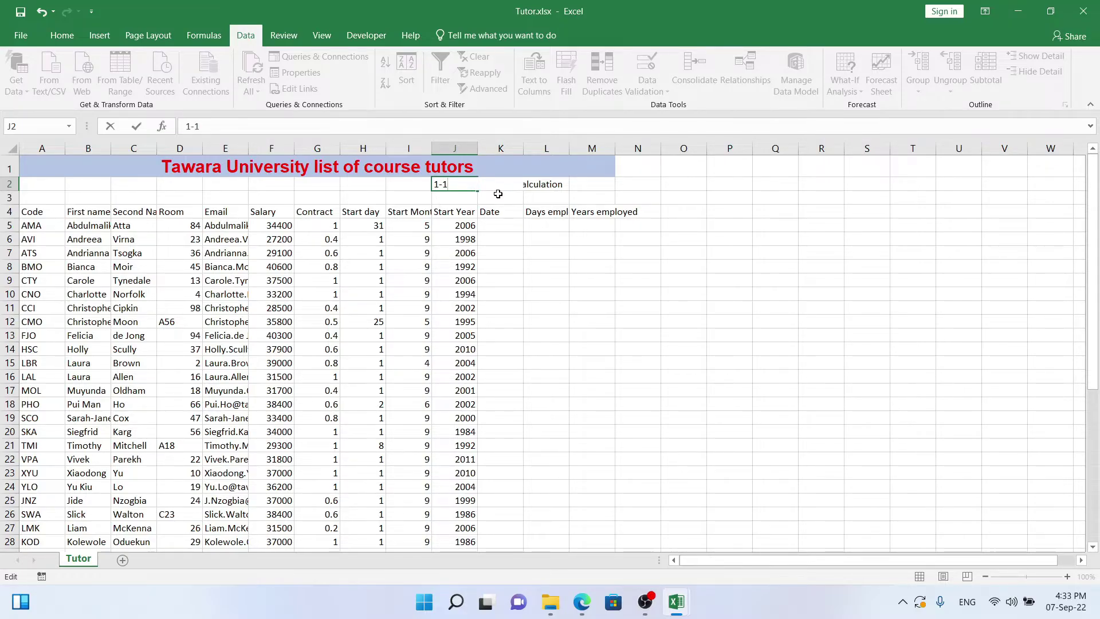
text(-2040)
key(Return)
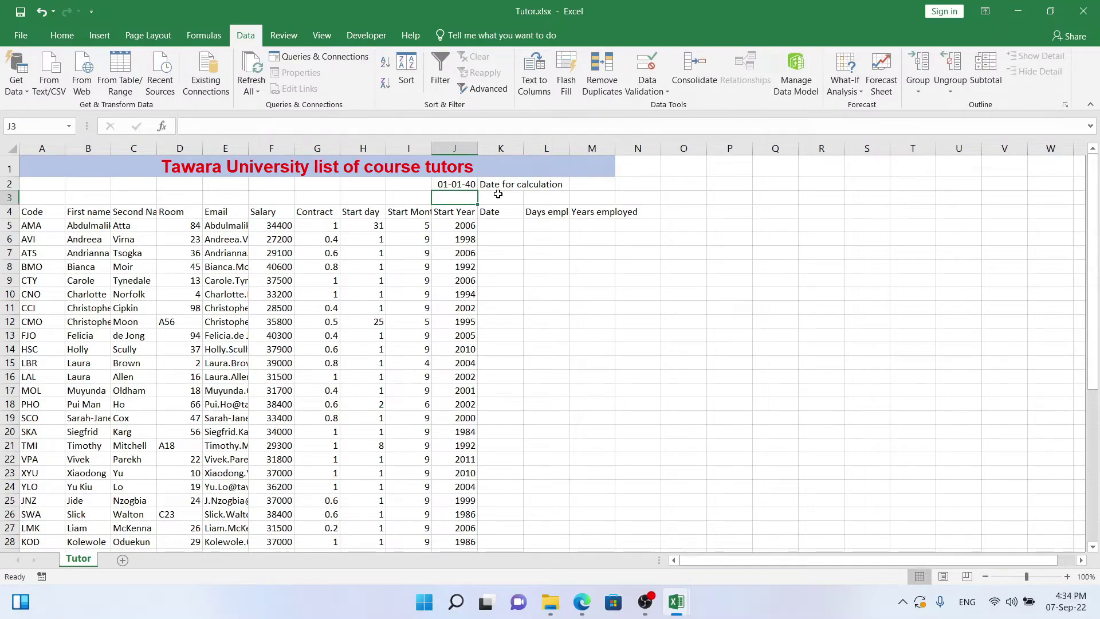
Change J2's year to 2041 to trigger the error, then retry.
key(Up)
key(F2)
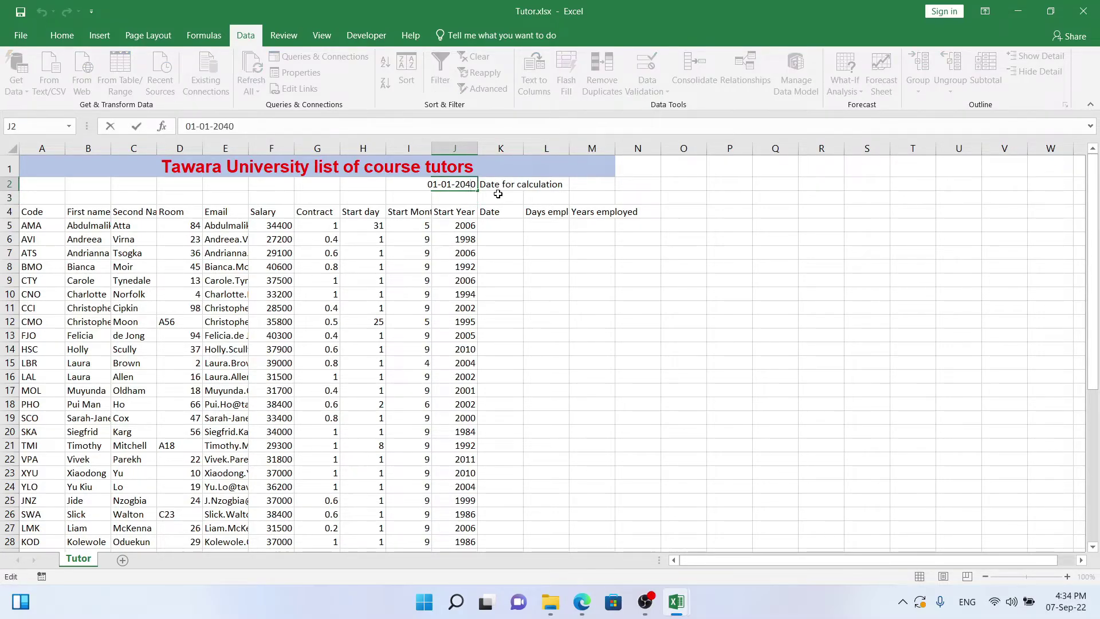
key(BackSpace)
text(1)
key(Return)
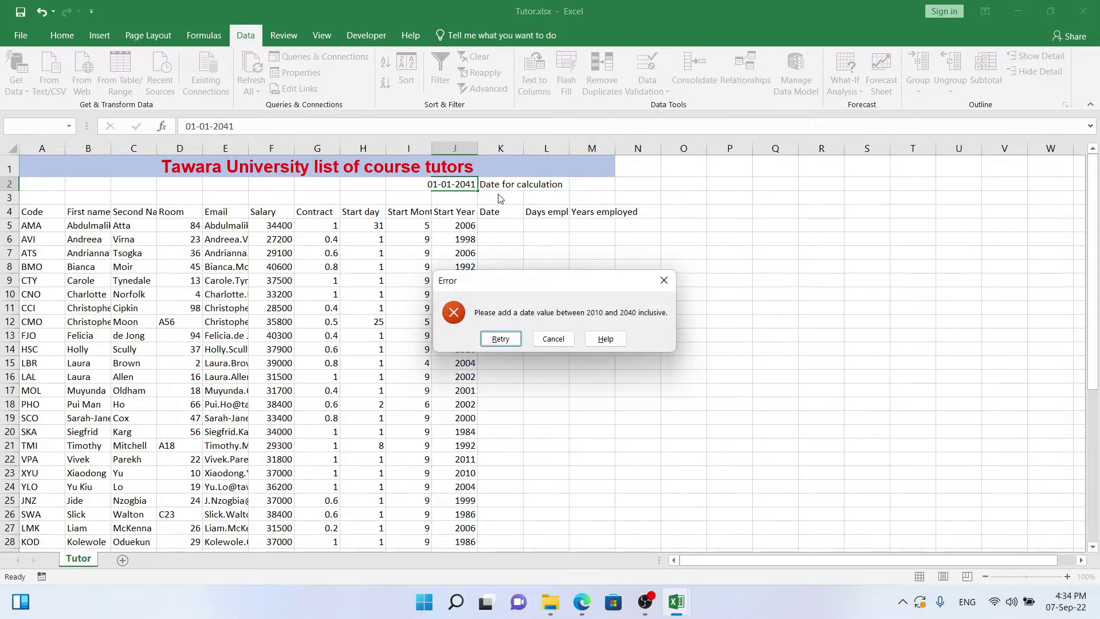
key(Return)
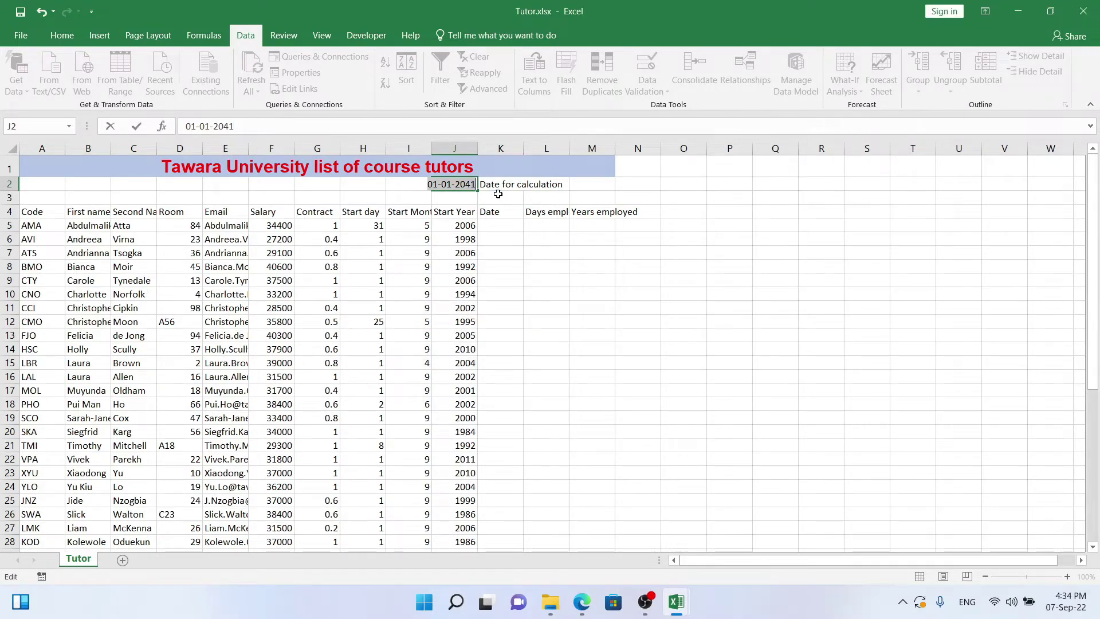
Clear the rejected date and enter 5-5-2025 in J2.
key(BackSpace)
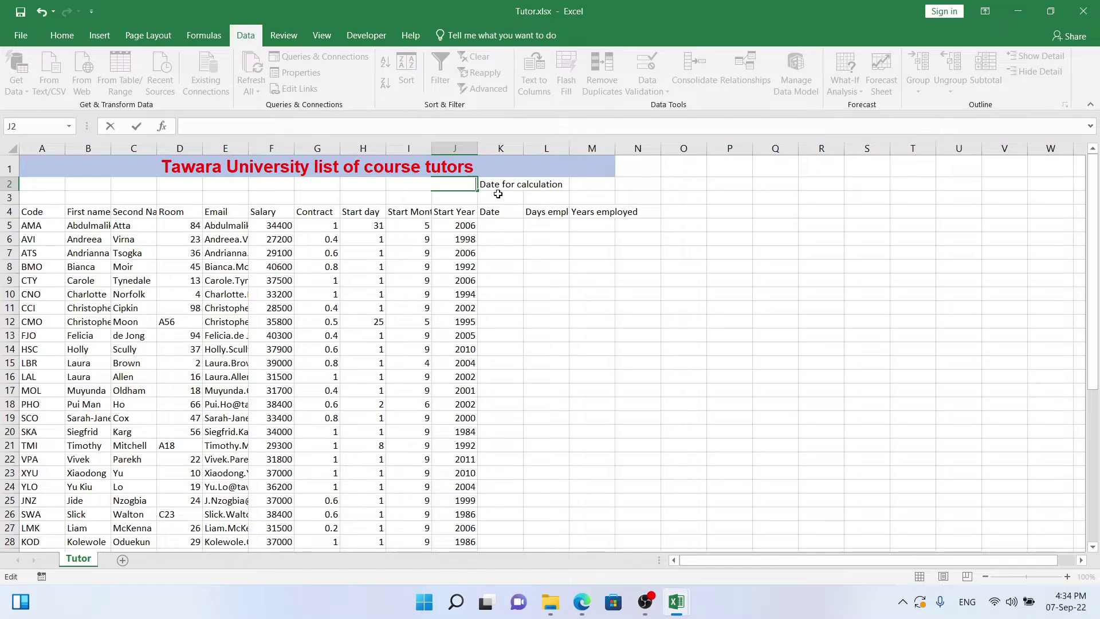
text(5-5-2025)
key(Return)
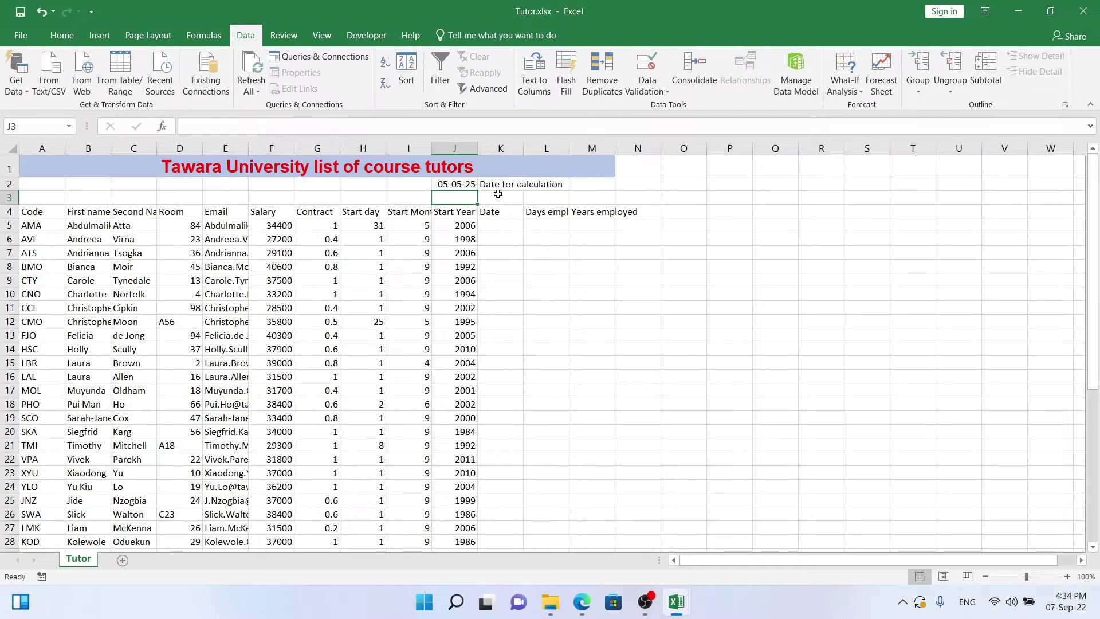
key(Up)
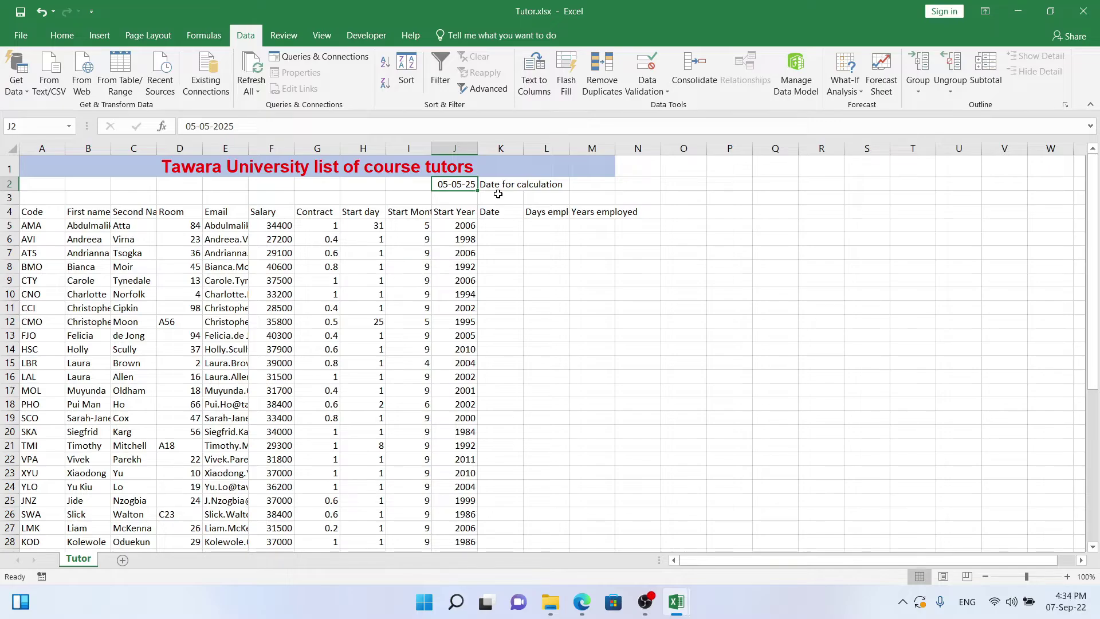
key(alt+Tab)
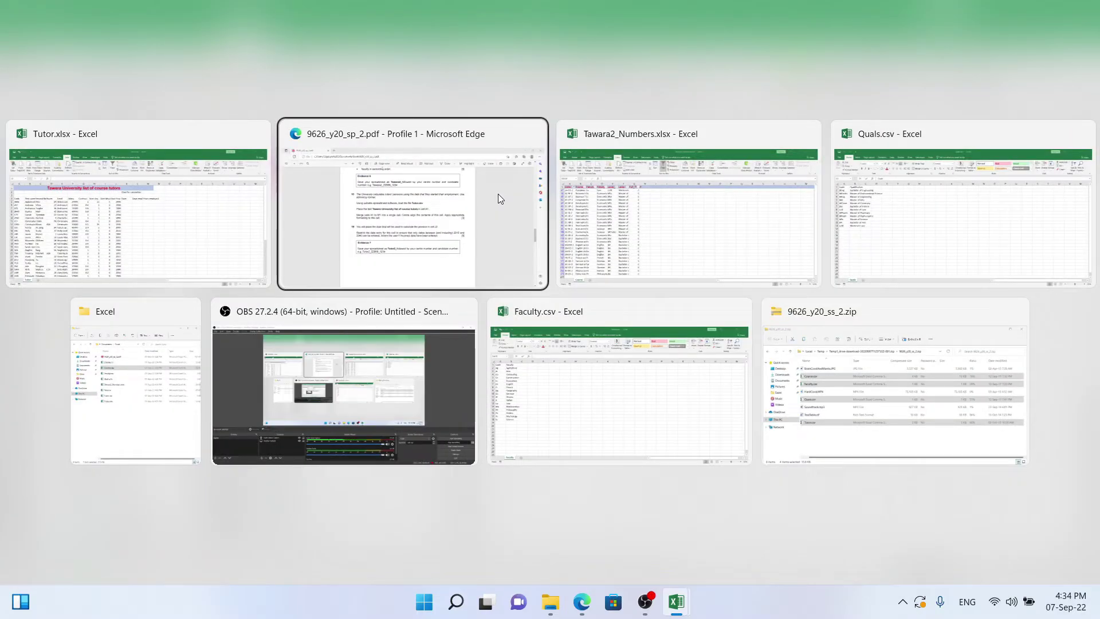
Reread questions 18–19 in the exam PDF about the dd/mm/yy format, then return to Tutor.xlsx.
click(498, 193)
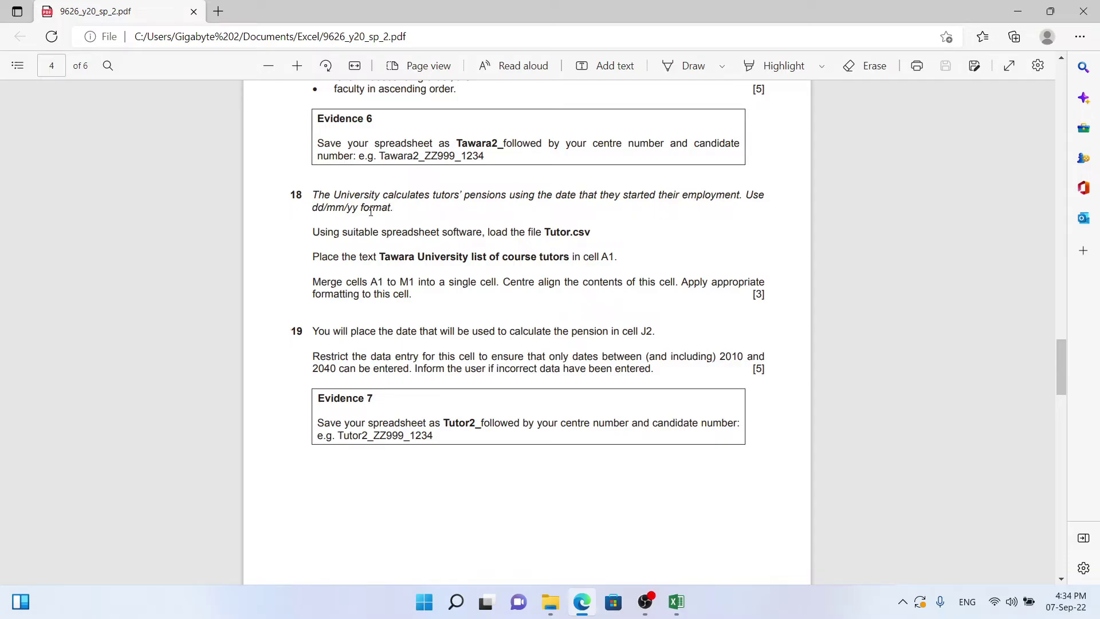
key(alt+Tab)
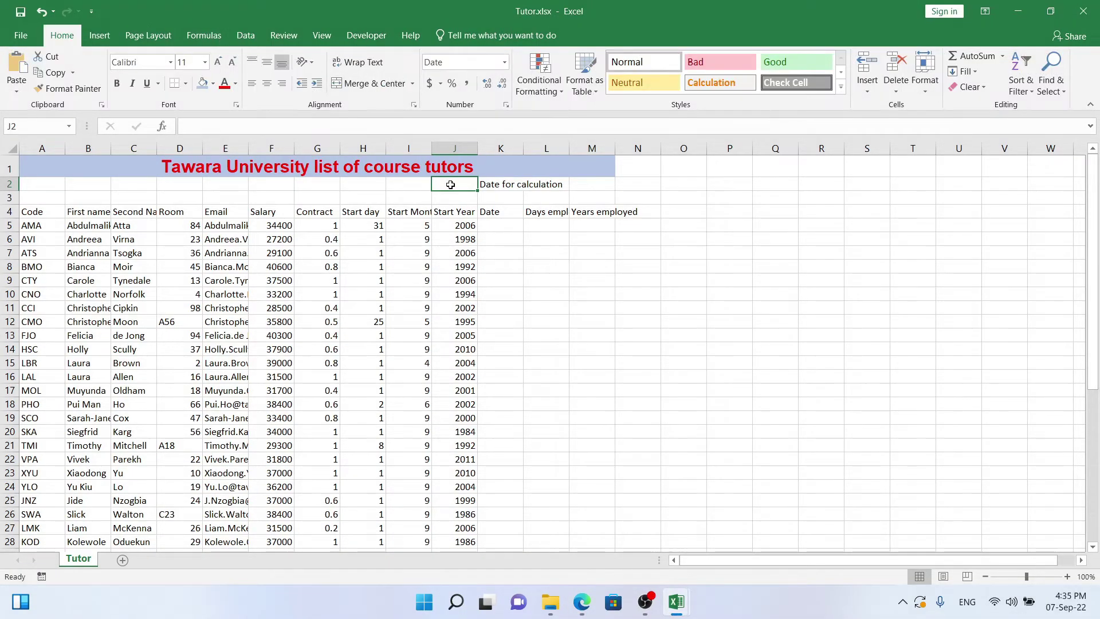
Apply the custom number format dd/mm/yy to cell J2 via Format Cells.
right_click(451, 184)
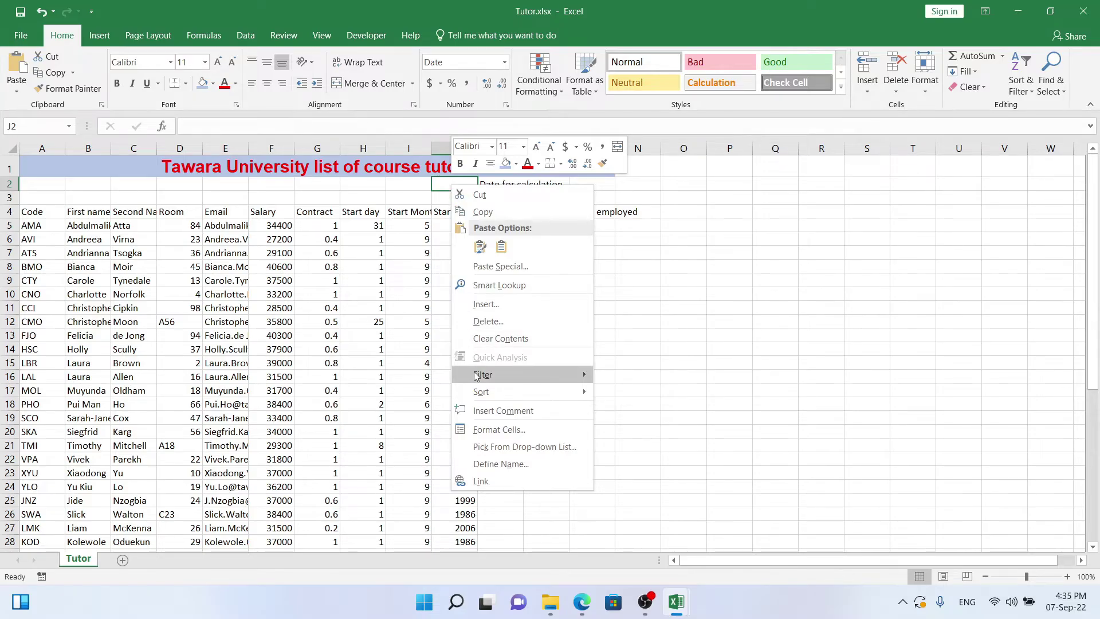
mouse_move(477, 376)
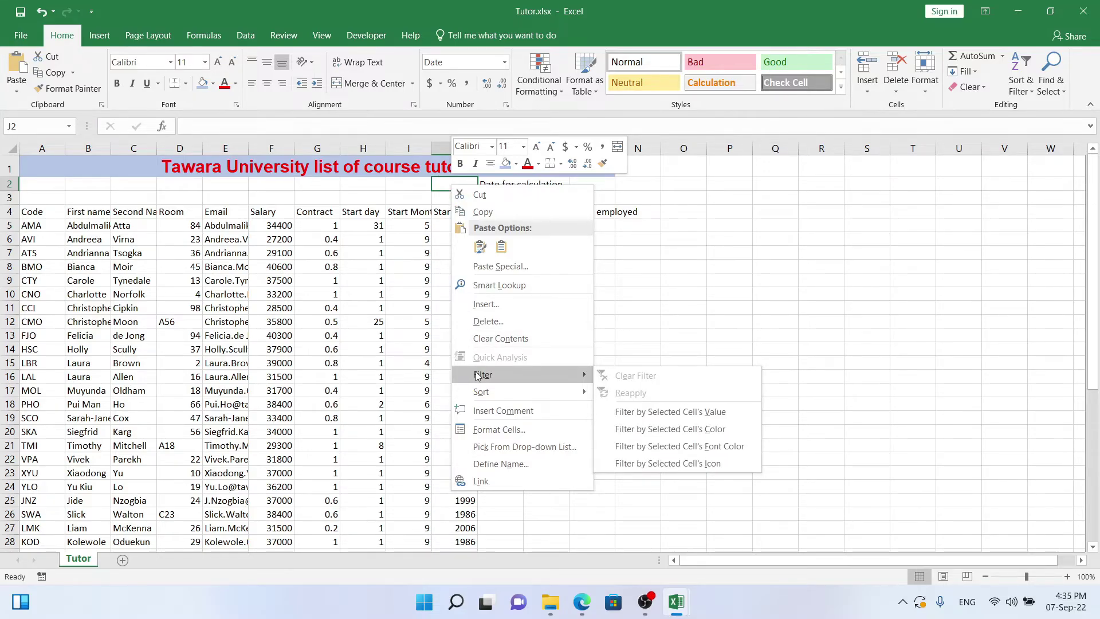
click(491, 431)
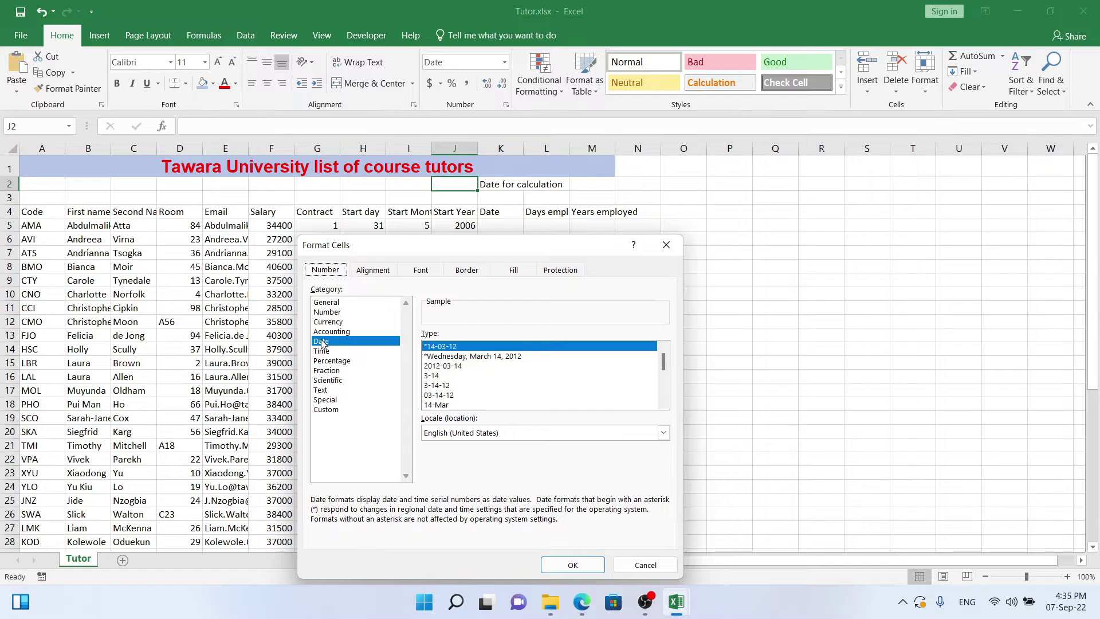
click(339, 411)
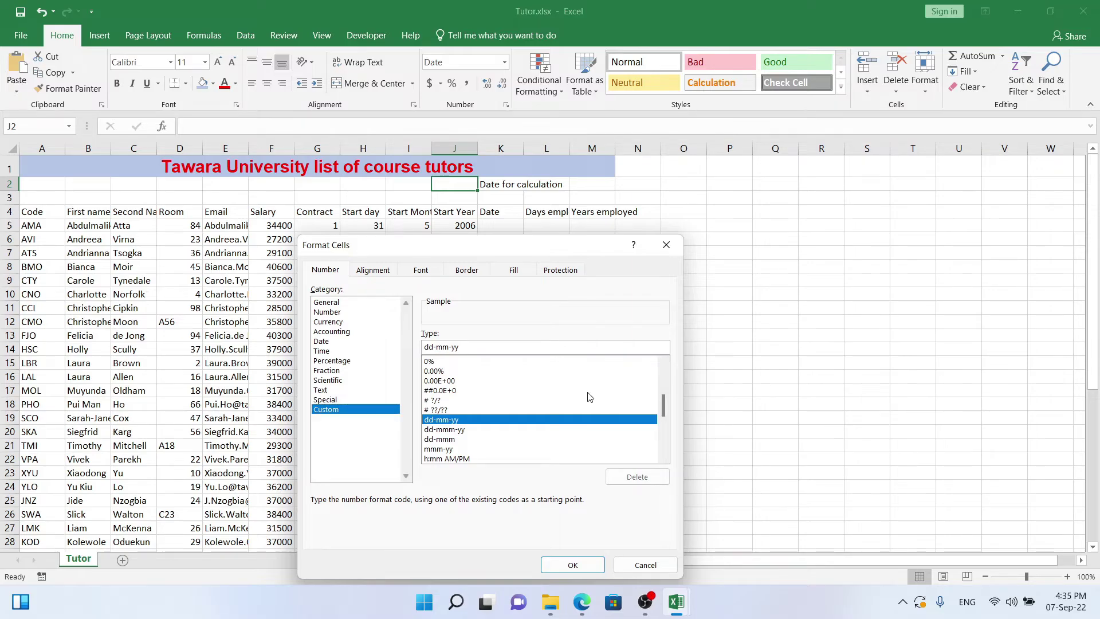
key(BackSpace)
text(/)
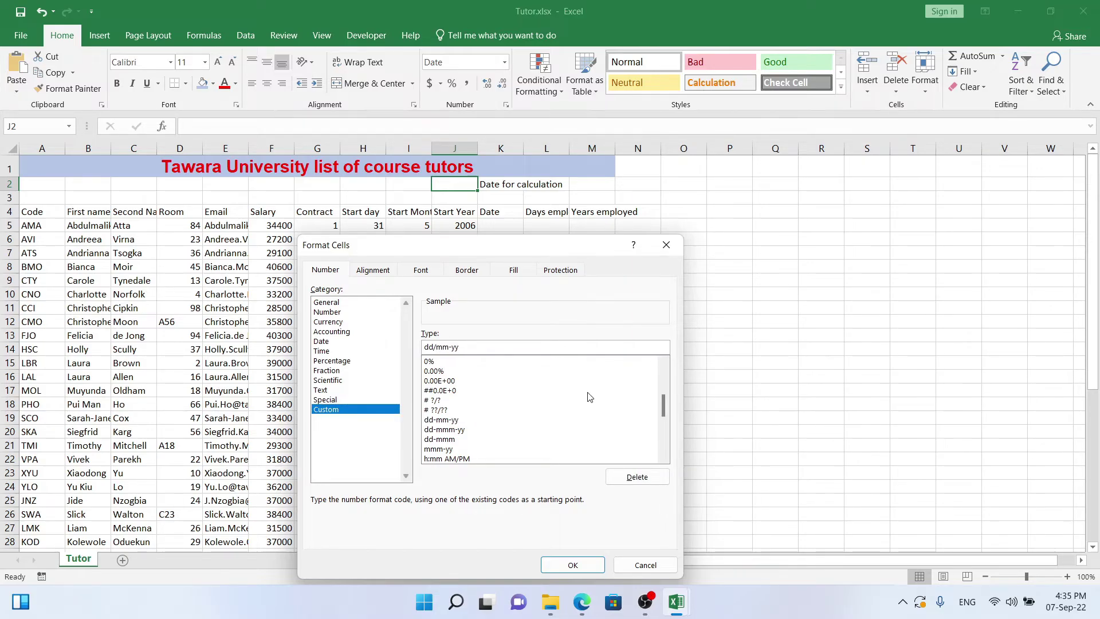
key(BackSpace)
text(/)
click(566, 566)
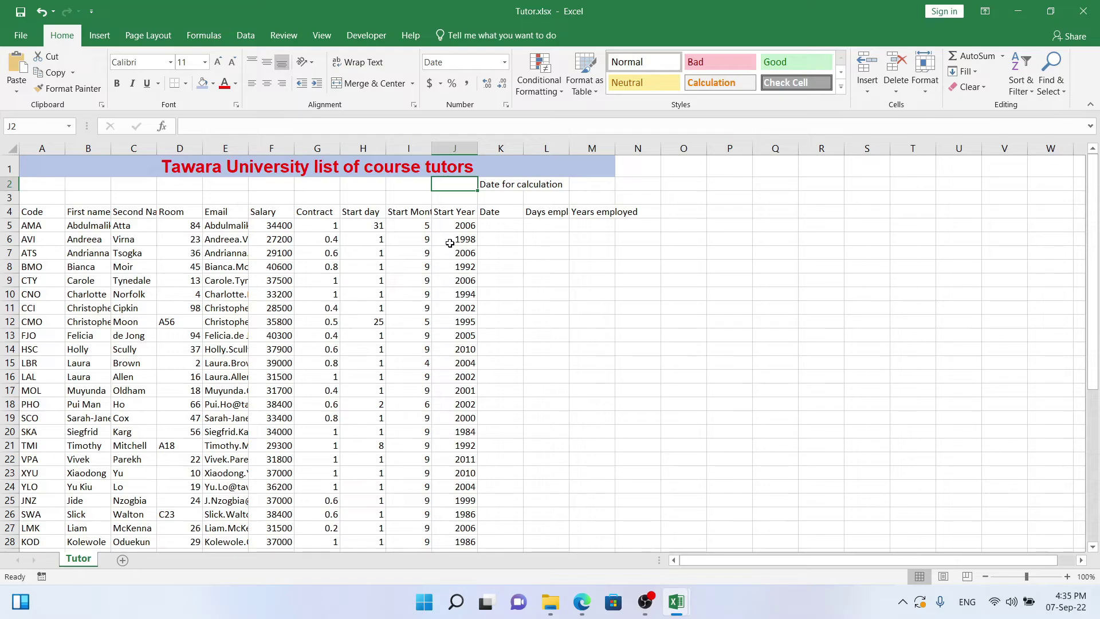
Test J2 with 1-1-2020, shown as 01/01/20, then undo it.
text(1-1-20)
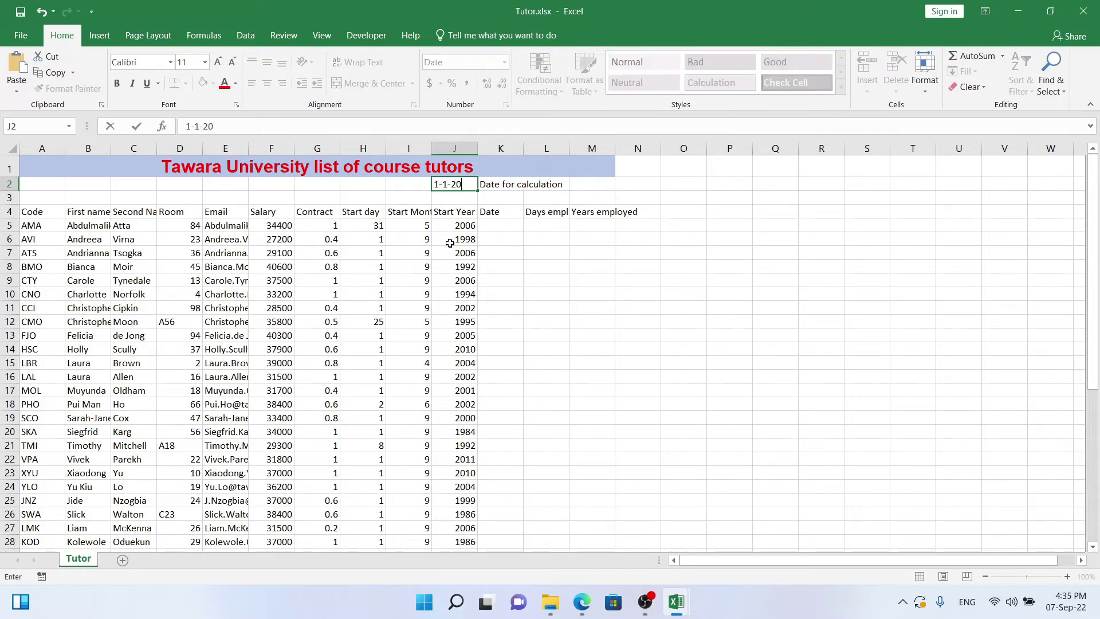
text(20)
key(Return)
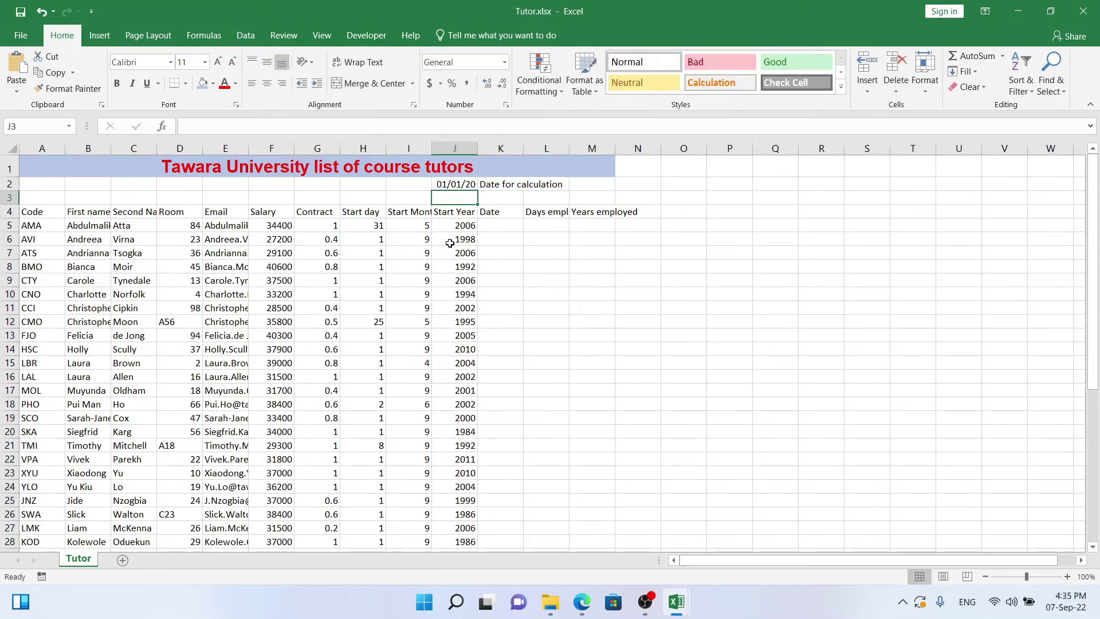
key(ctrl+z)
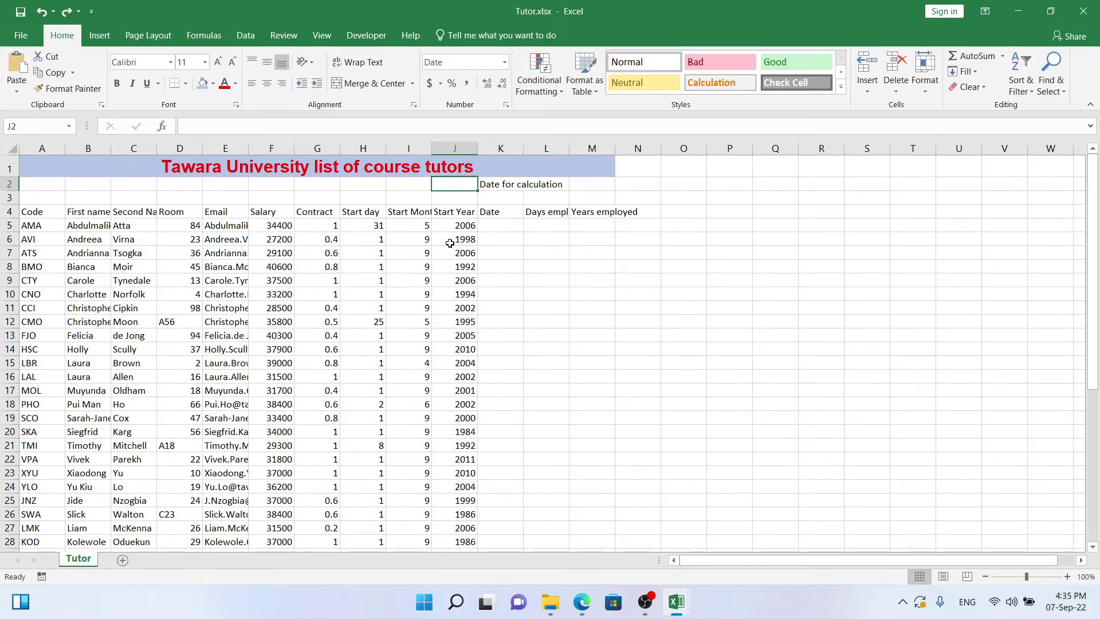
Save the workbook into the current Excel folder as Tutor2_CandidateNumber.xlsx.
key(alt+Tab)
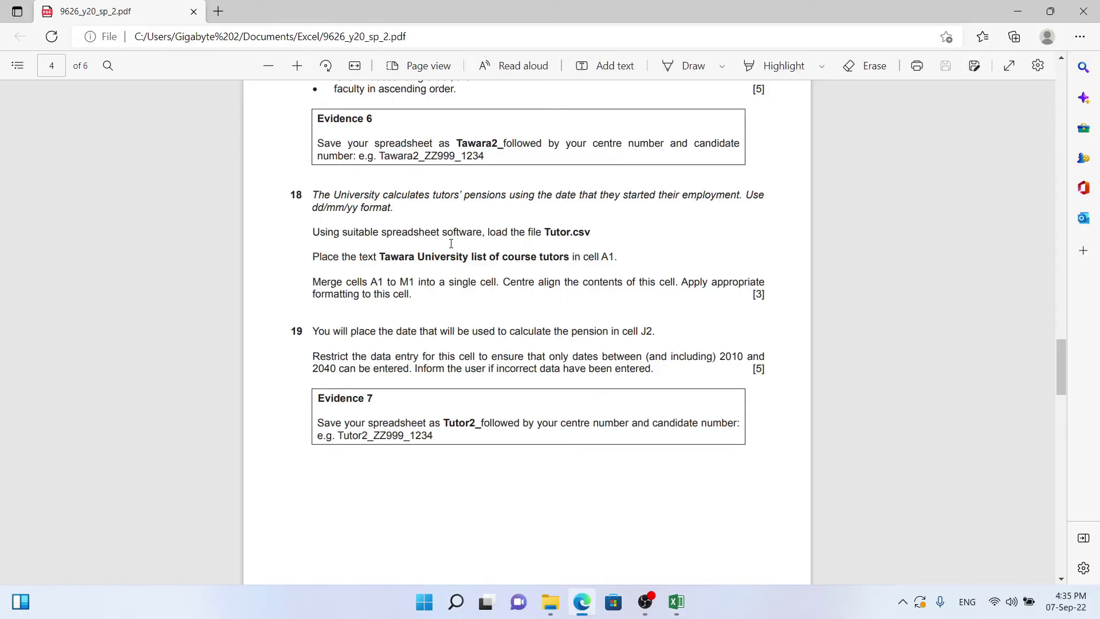
key(alt+Tab)
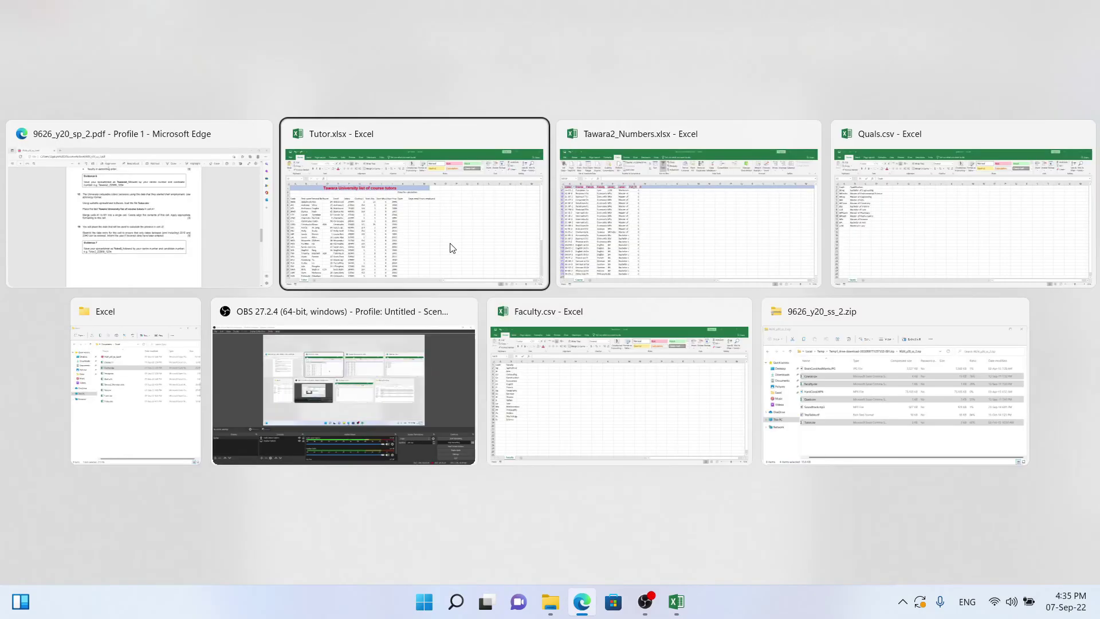
click(31, 40)
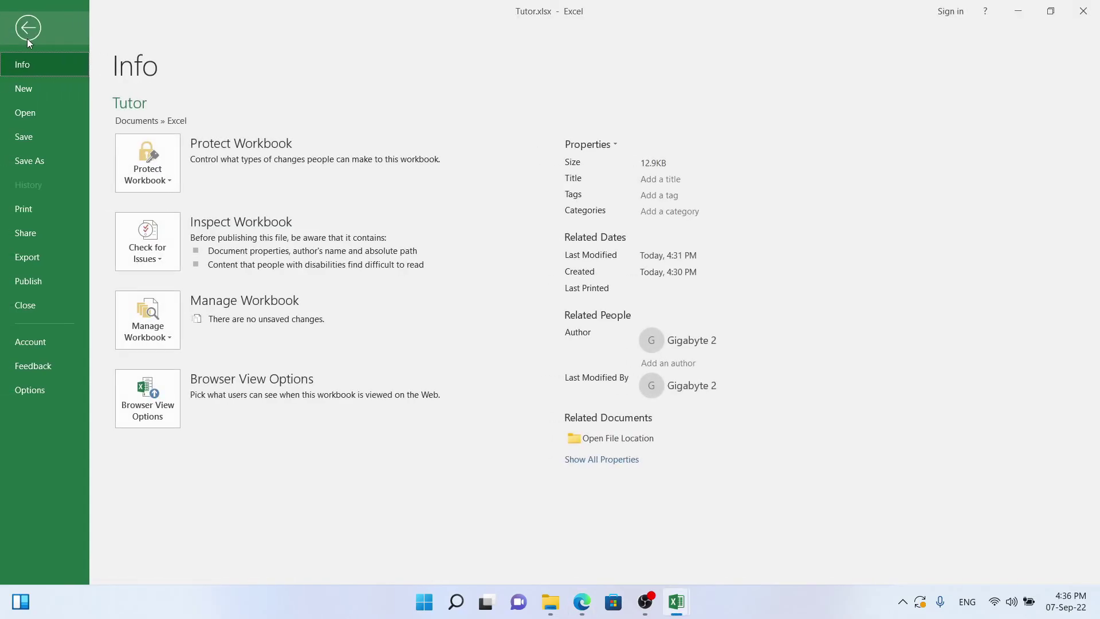
click(53, 162)
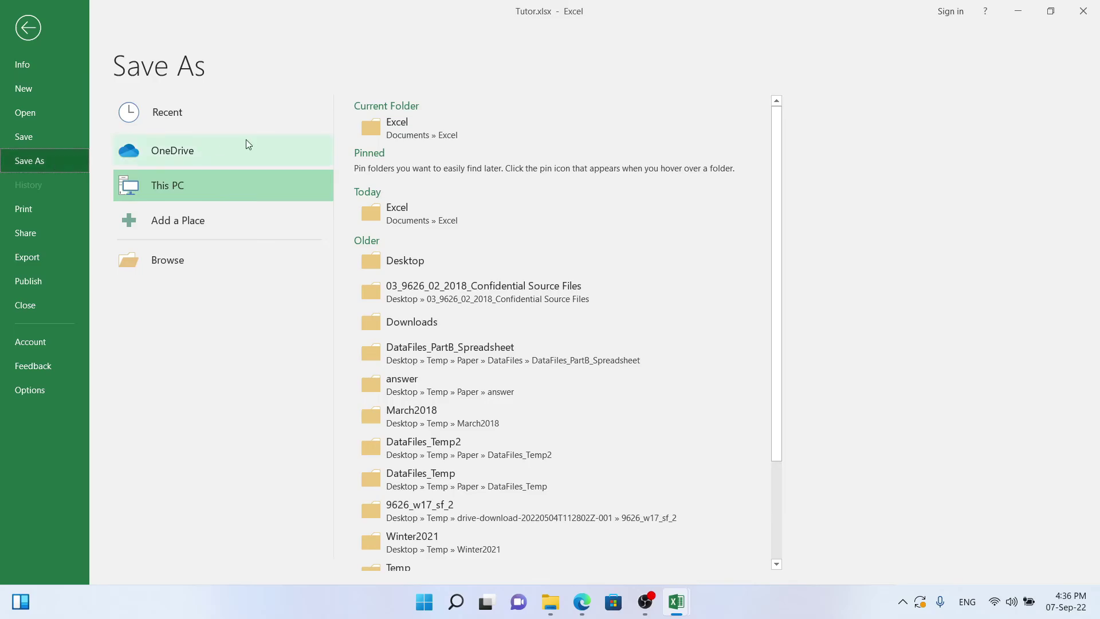
click(507, 128)
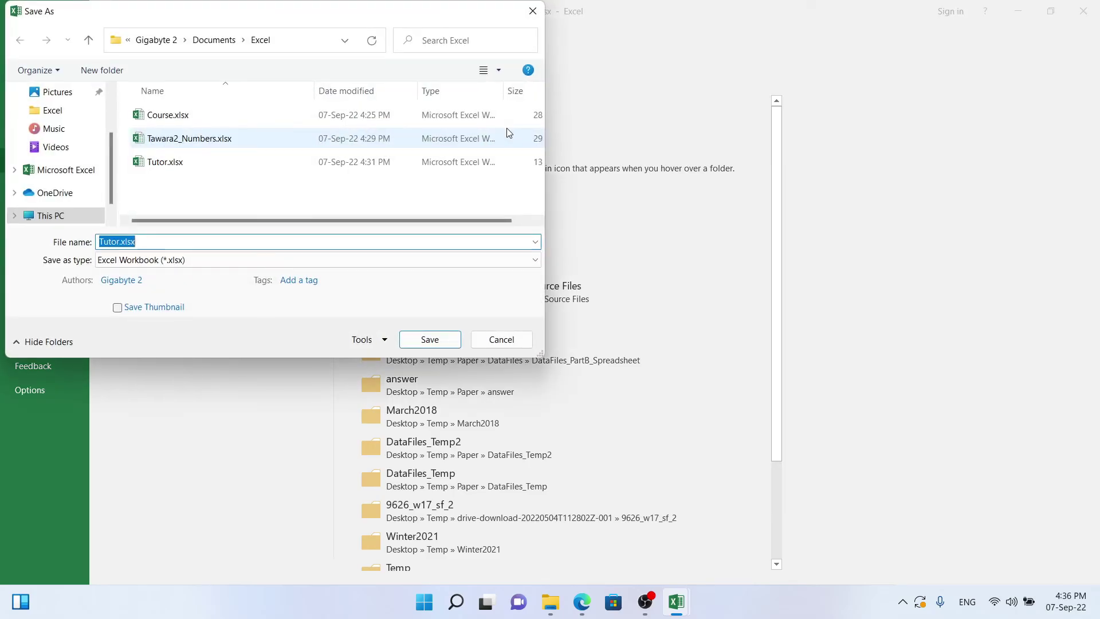
click(118, 242)
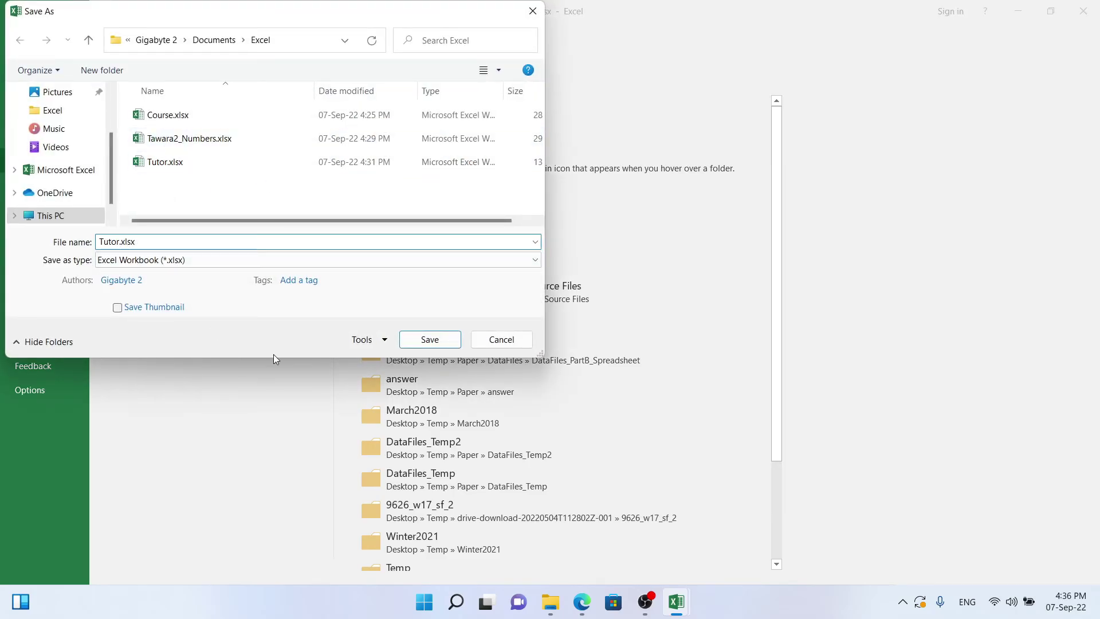
text(2_CandidateNumber)
key(Return)
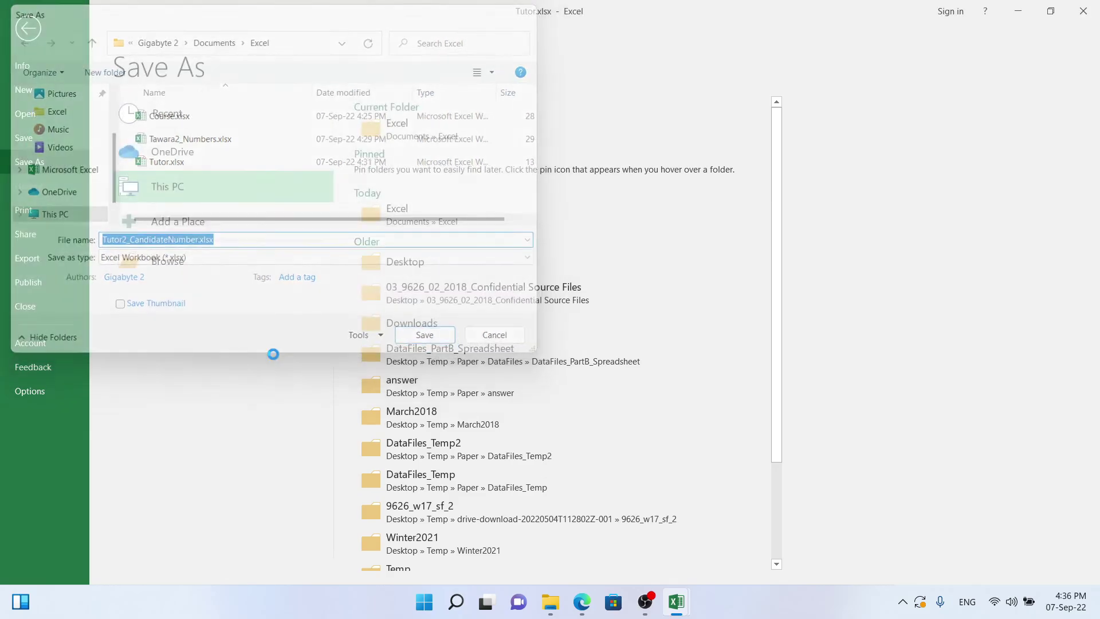
mouse_move(648, 607)
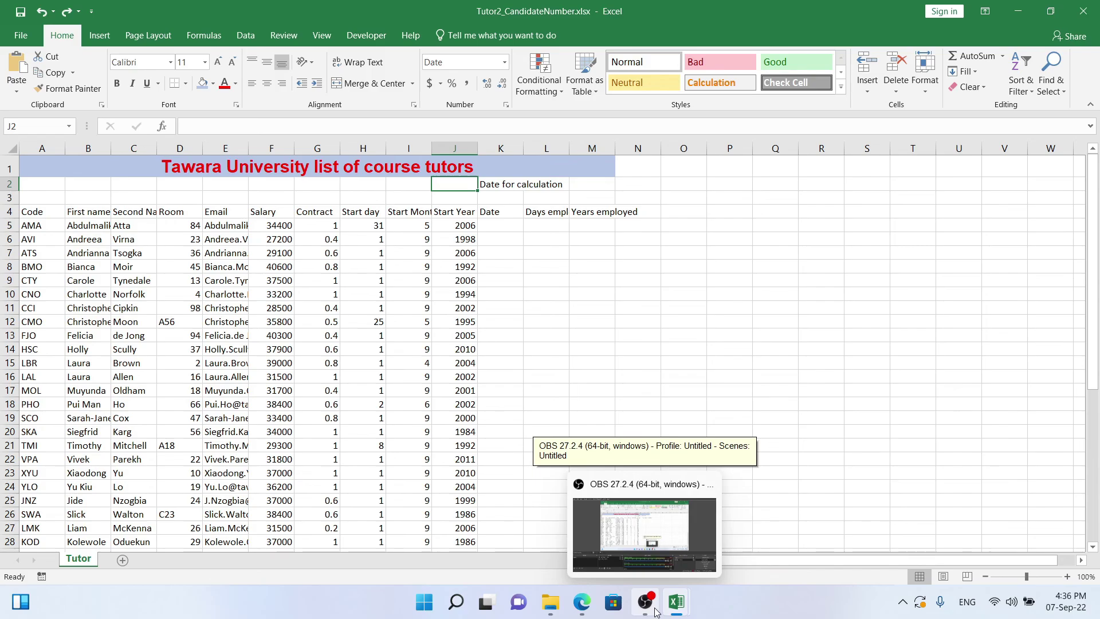